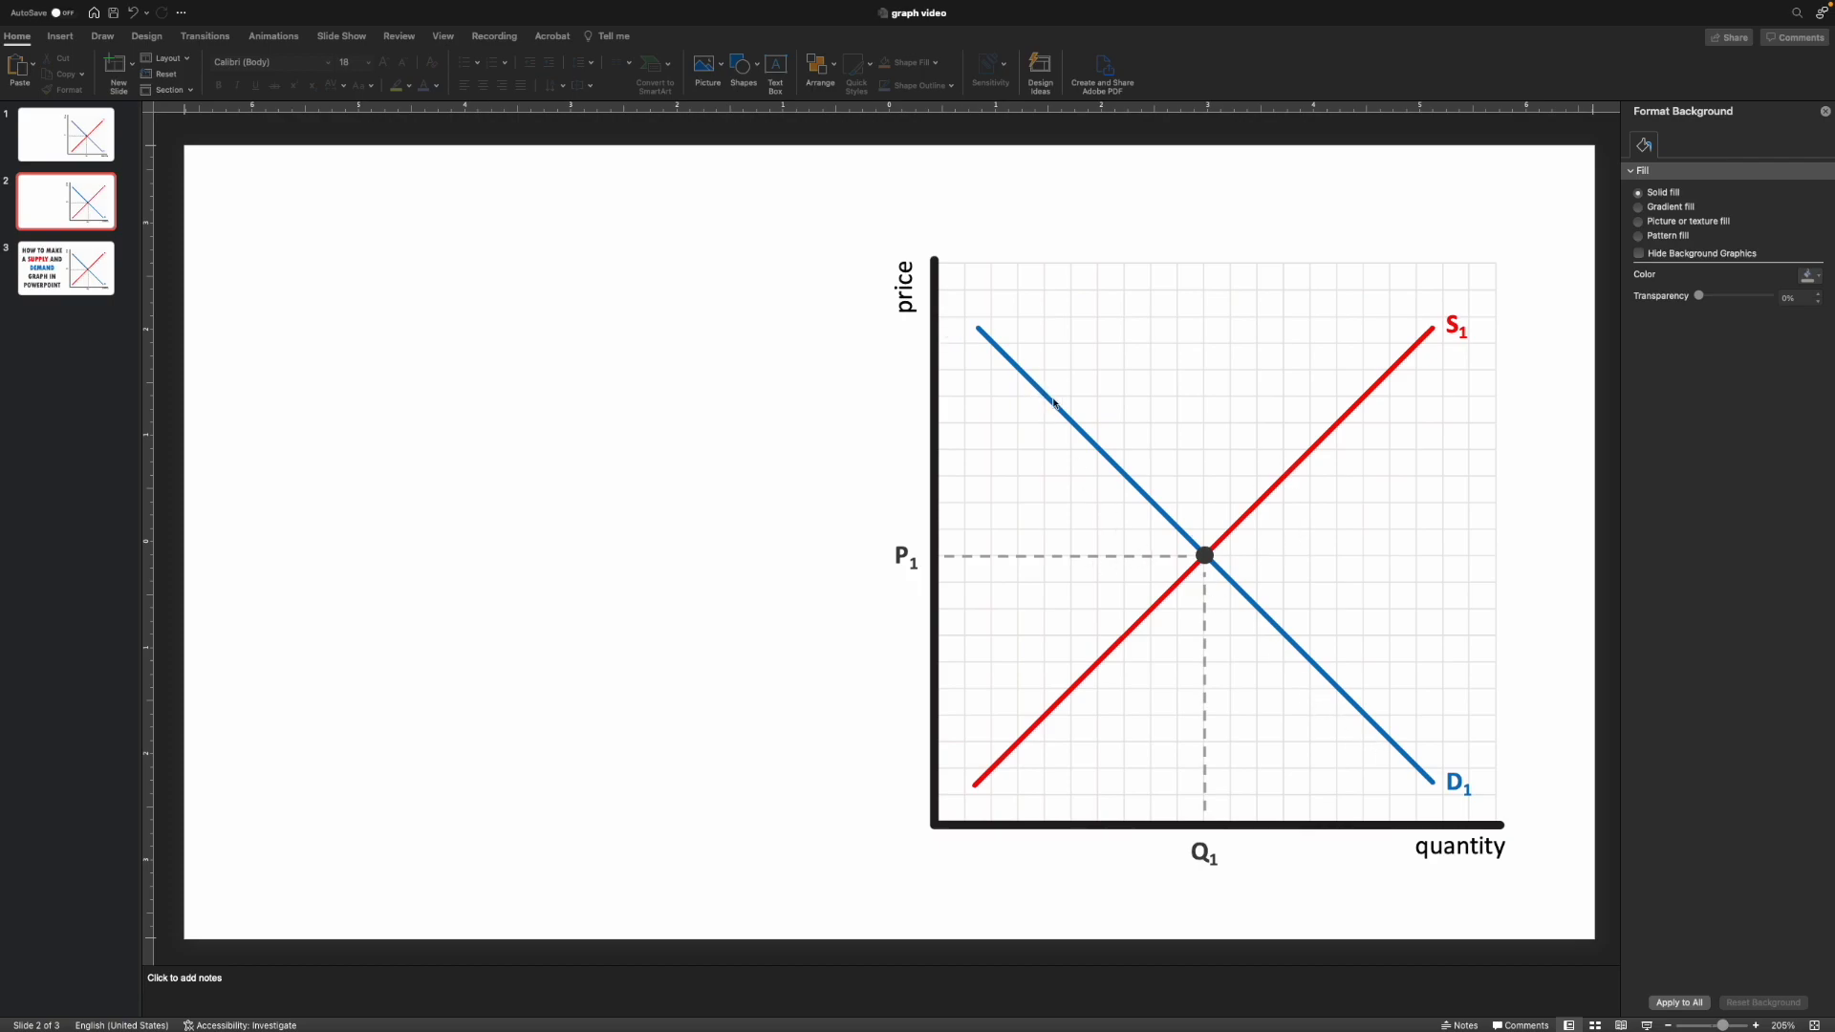
Step: Extend the demand line's upper end to the price axis and the supply line's lower end to the origin
click(1078, 427)
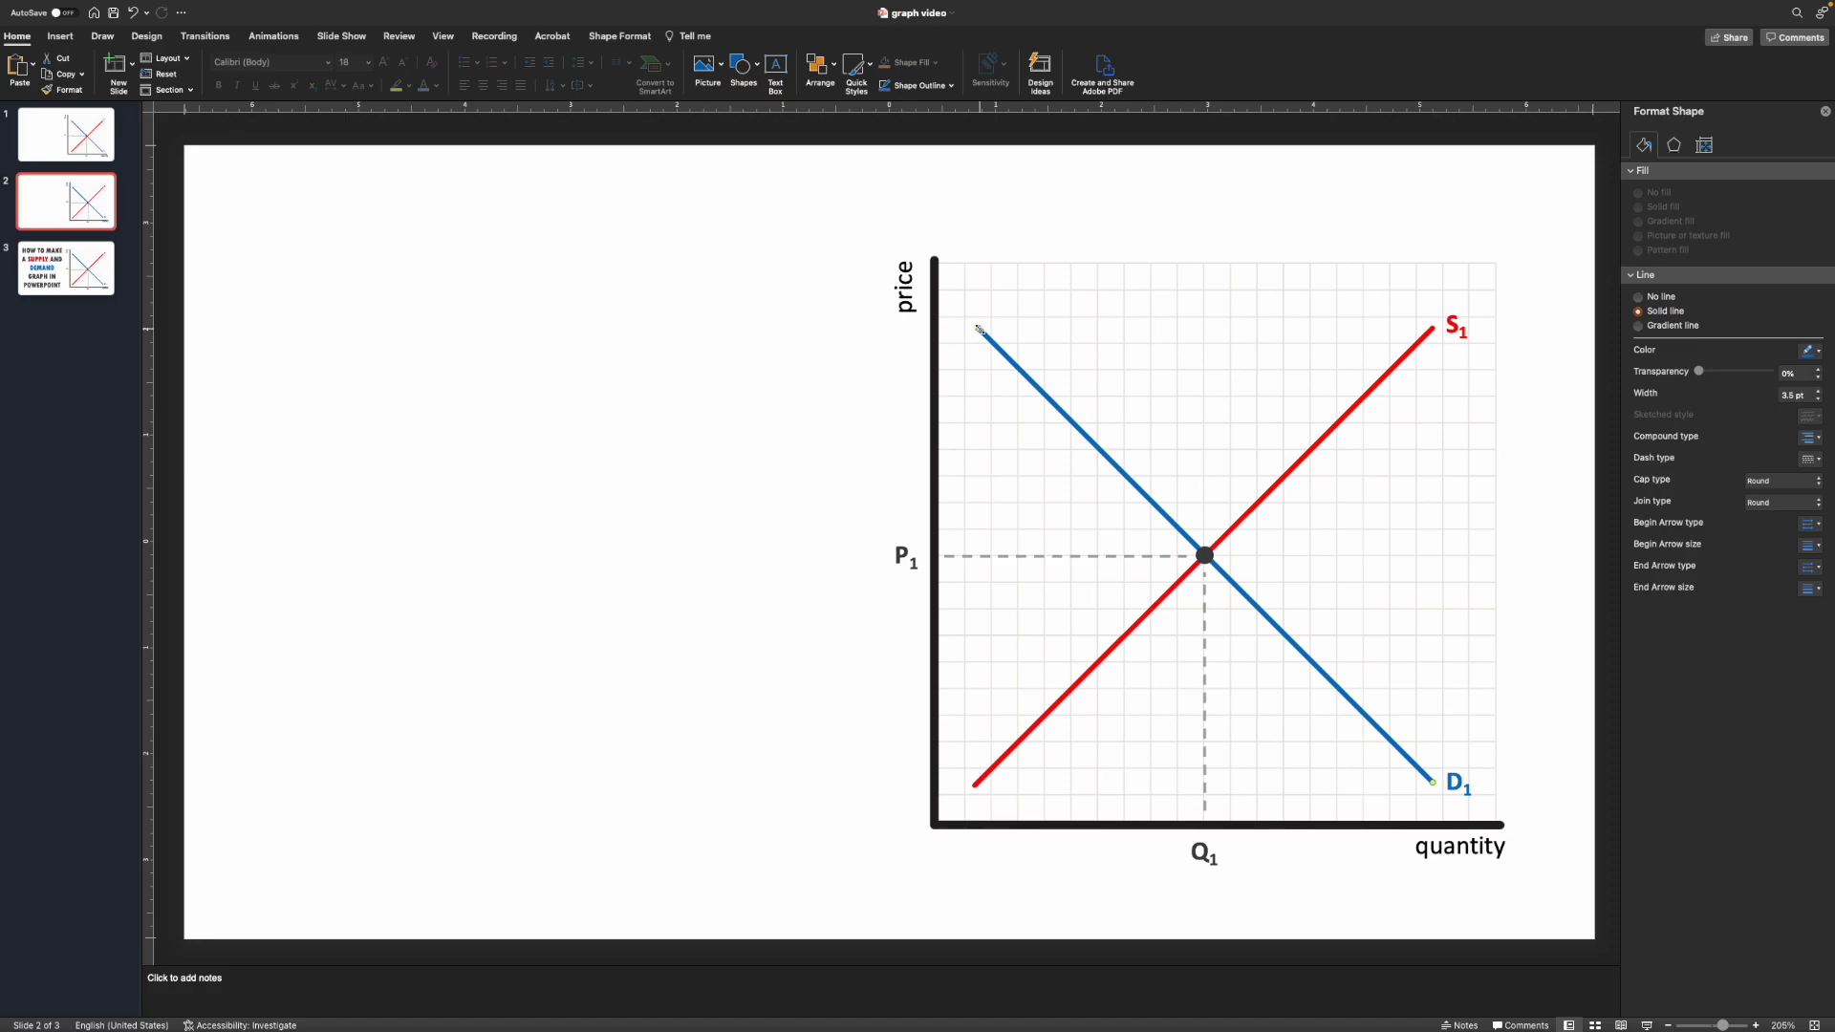
drag(979, 329, 940, 291)
click(1071, 689)
drag(975, 785, 945, 819)
click(862, 786)
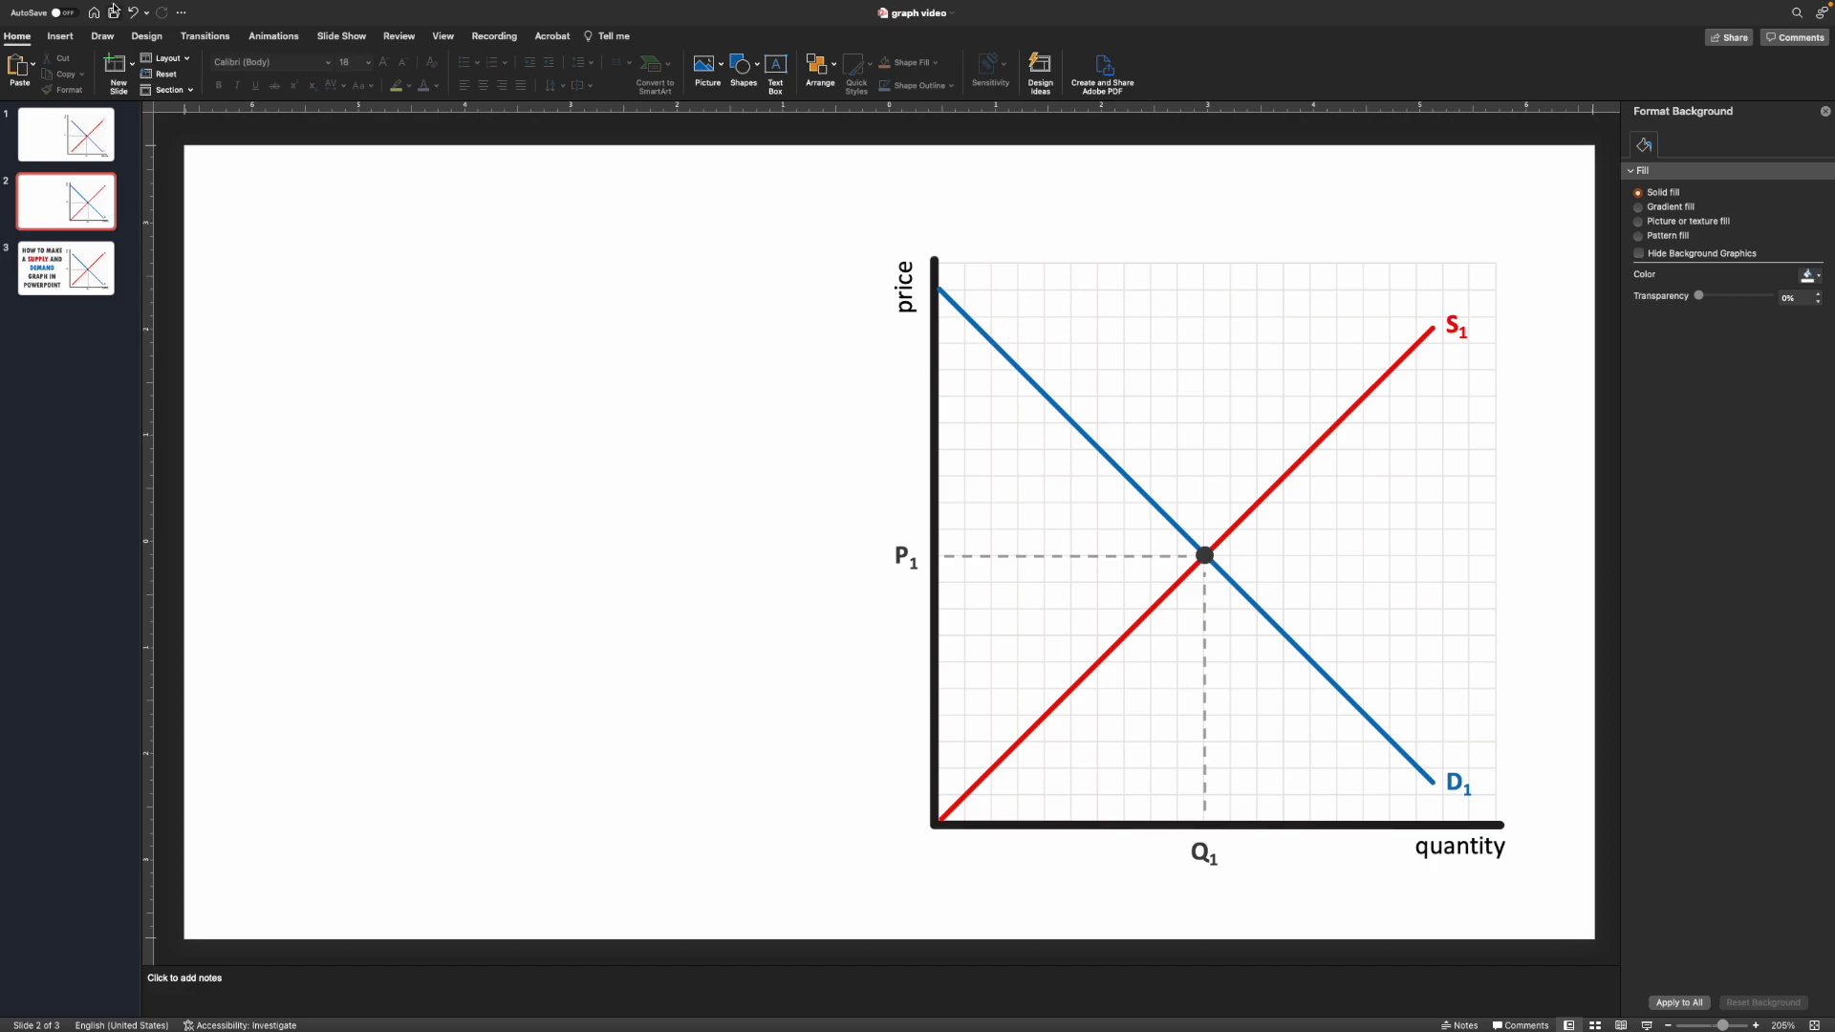
Step: Insert a triangle about 3.41" high and 3.78" wide in the blank area beside the graph
mouse_move(79, 4)
click(62, 38)
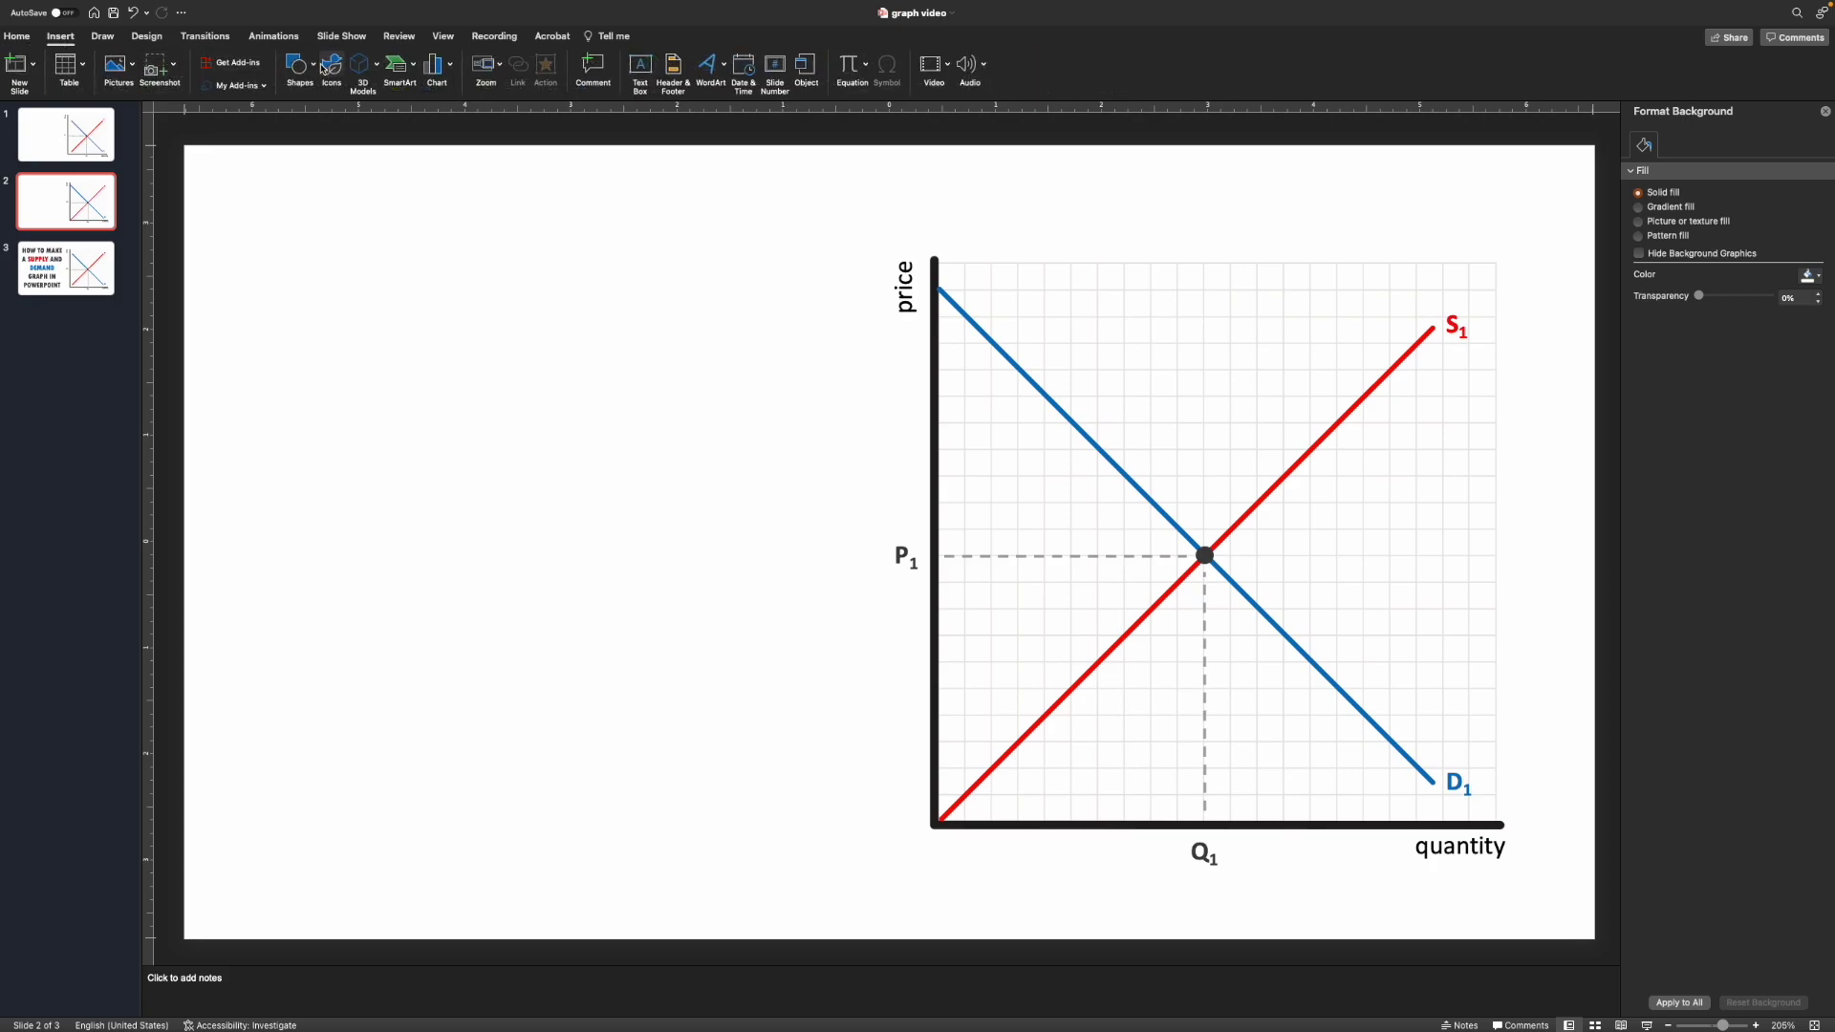
click(316, 69)
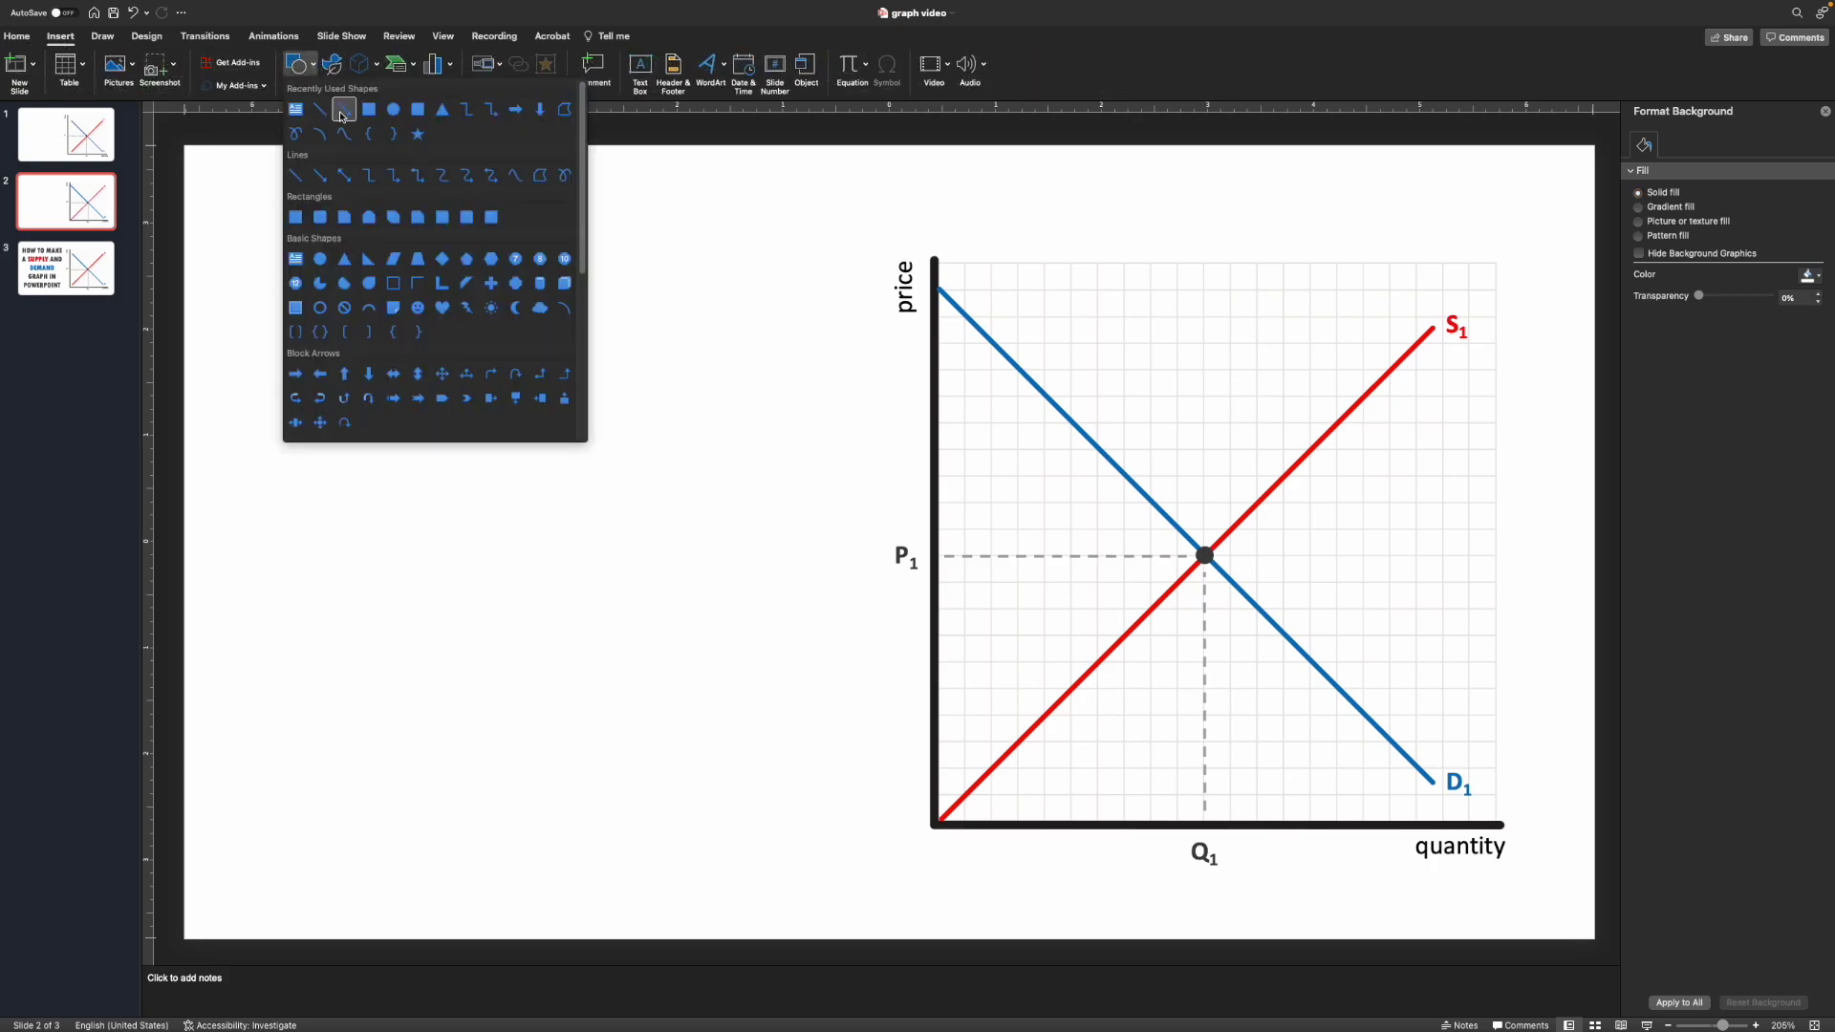
click(442, 109)
drag(326, 303, 724, 664)
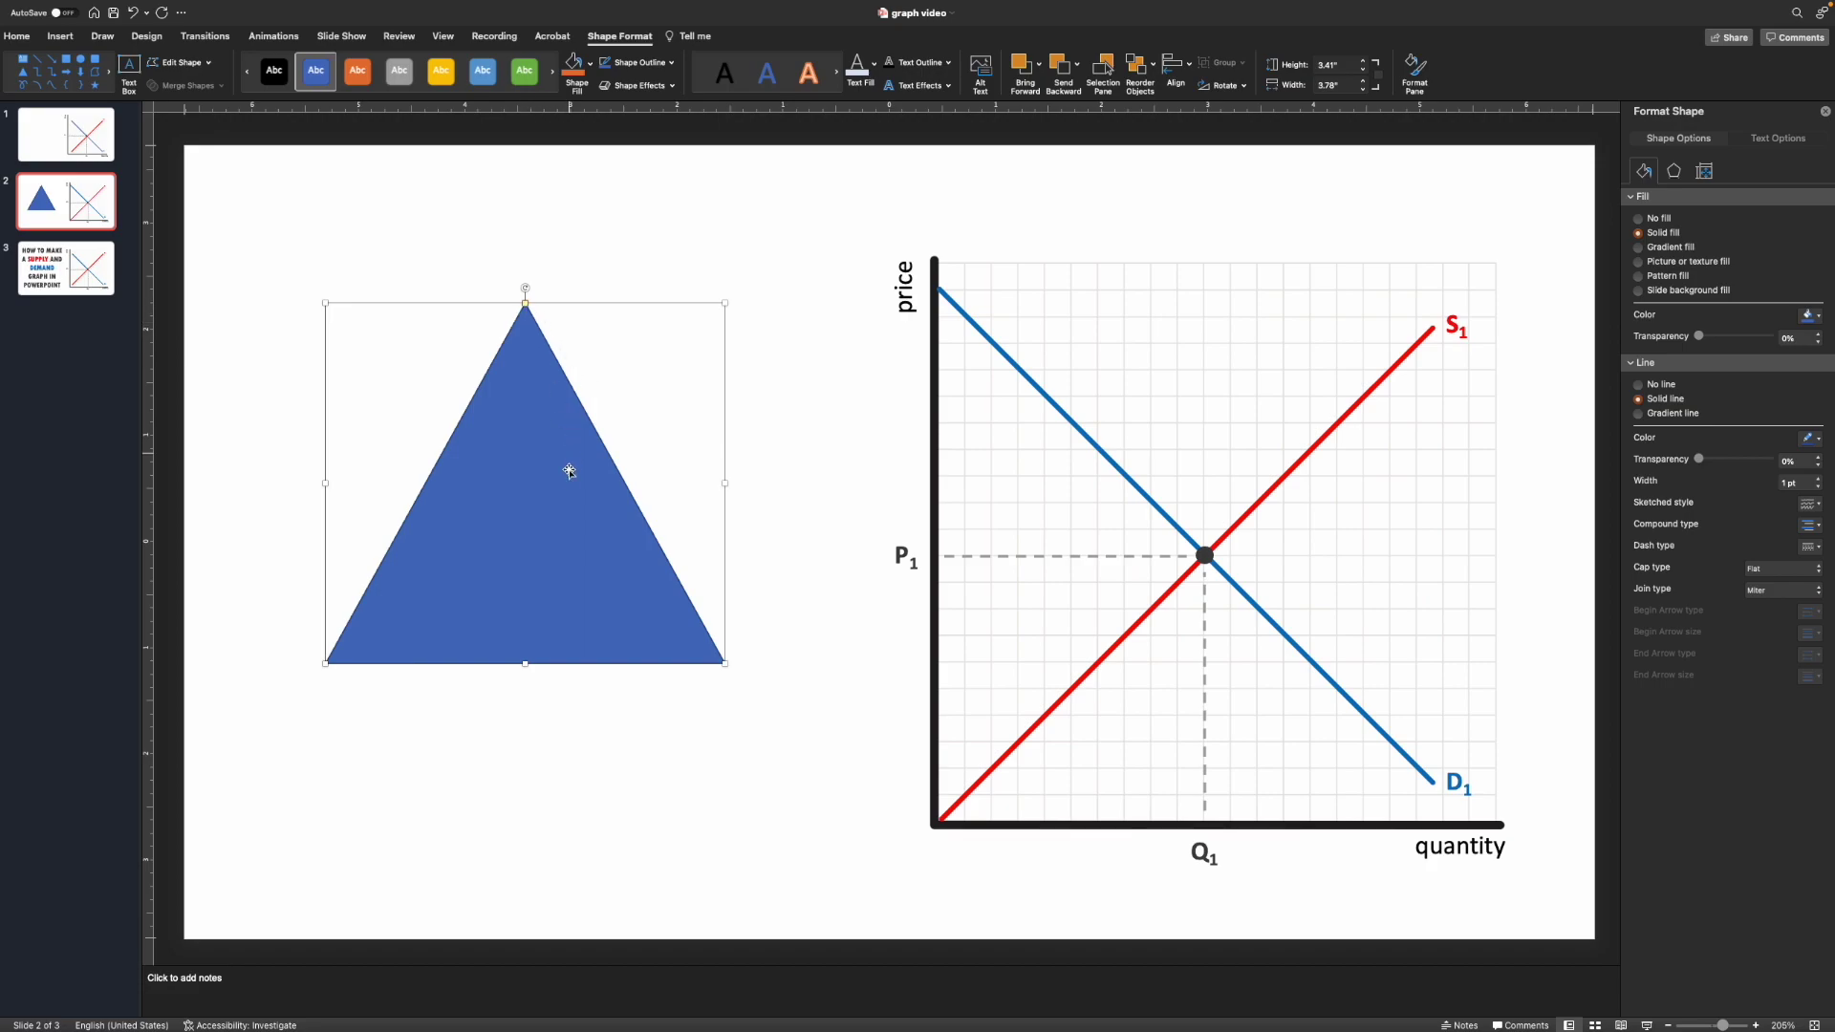
Step: Move the triangle higher on the slide and shift its apex over its left corner to make it right-angled
drag(527, 528, 580, 412)
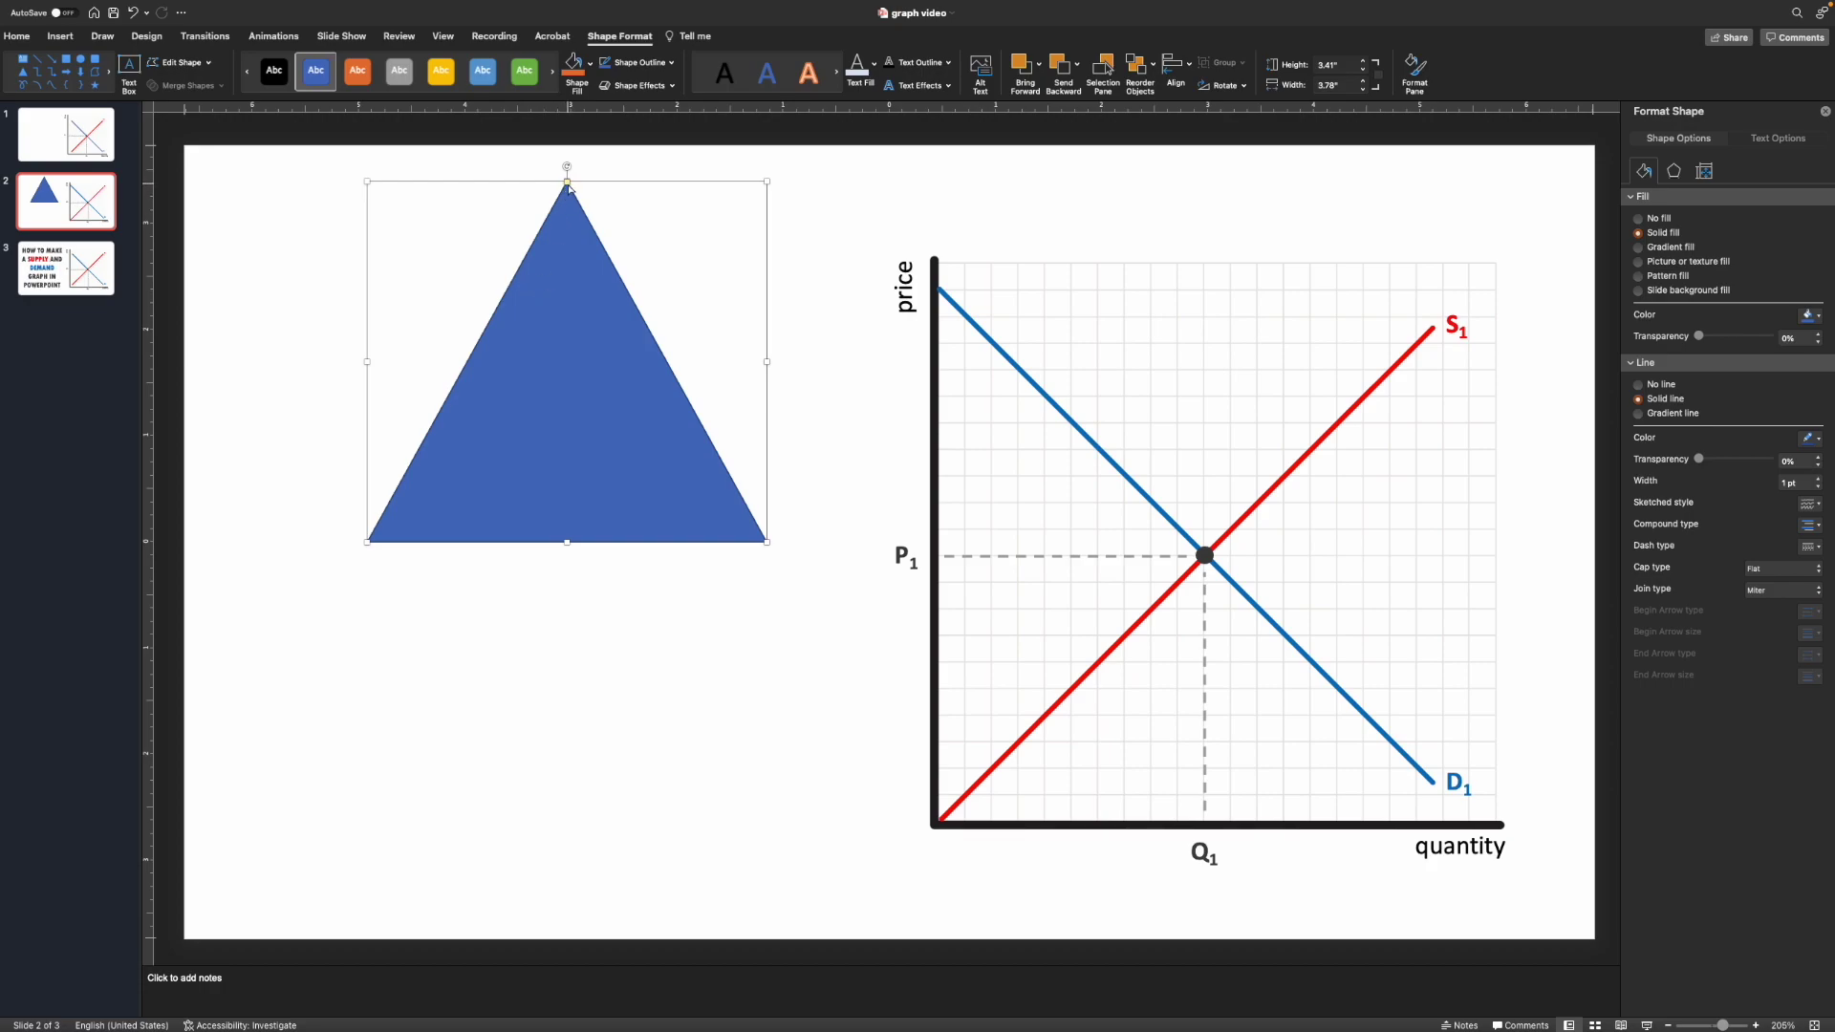
drag(569, 187, 349, 206)
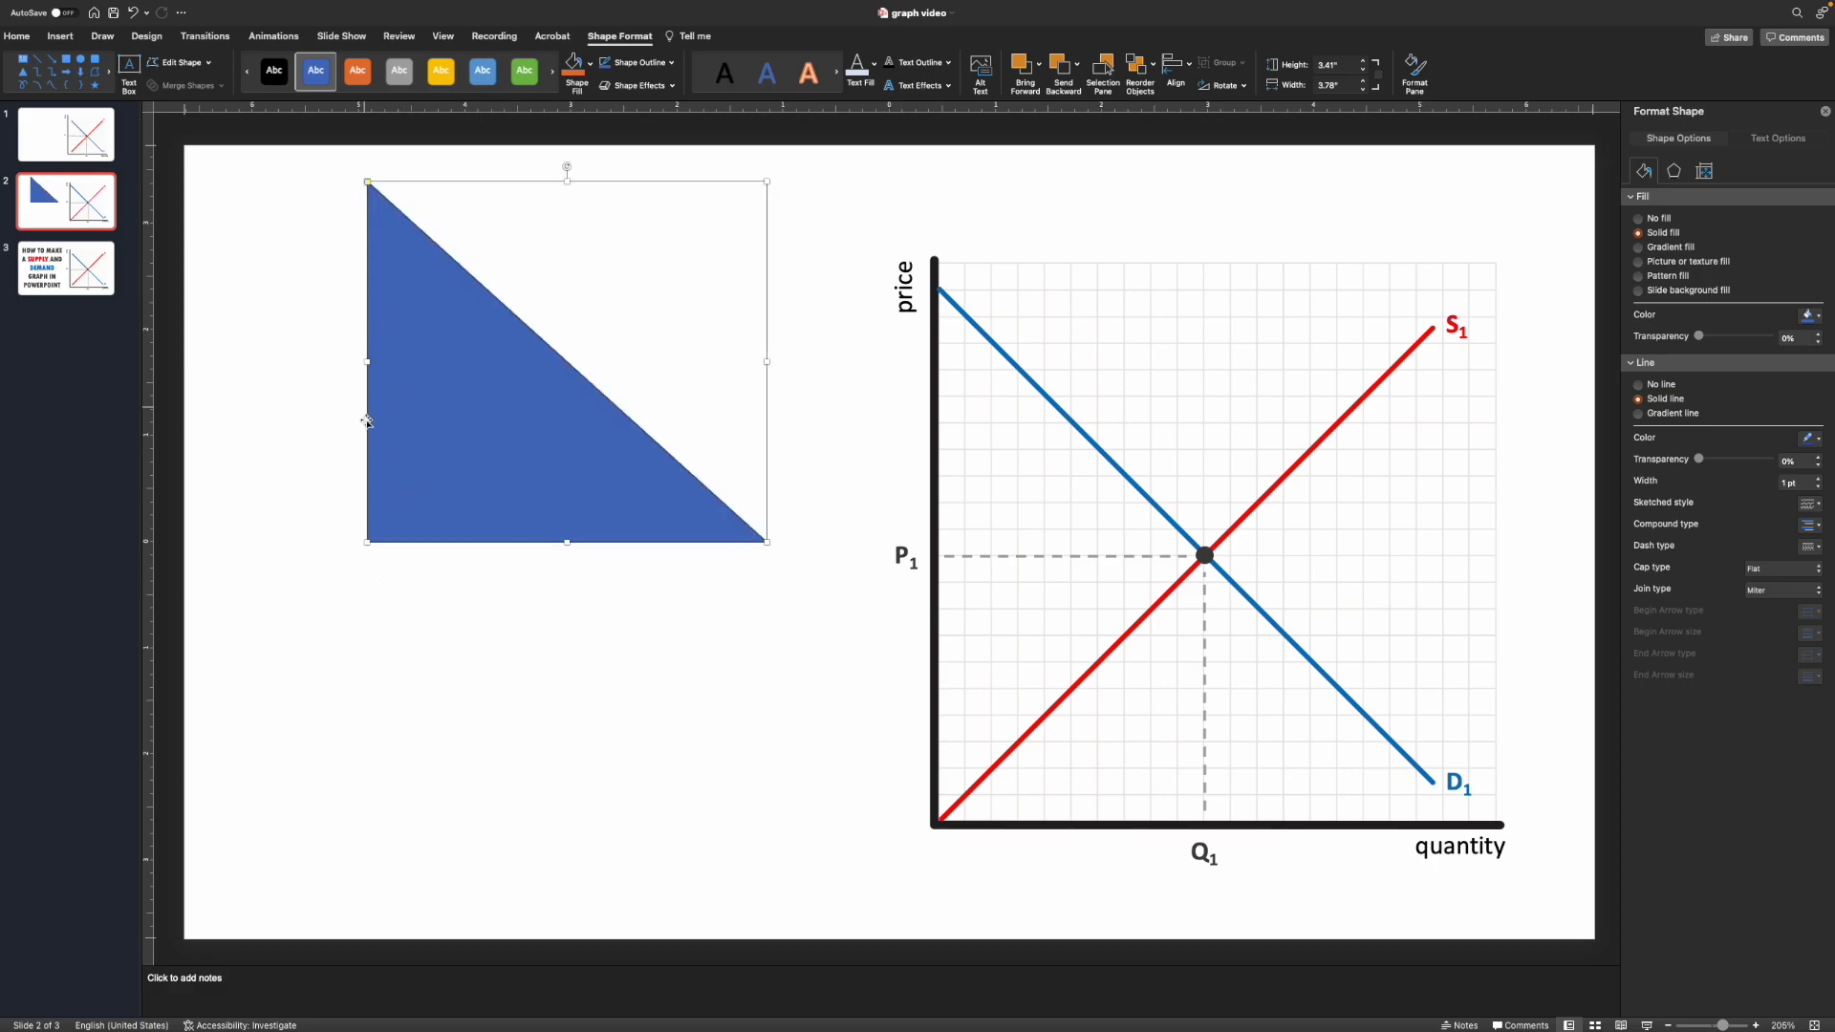
mouse_move(484, 472)
mouse_down()
mouse_move(1053, 488)
mouse_move(443, 522)
mouse_move(512, 462)
mouse_up()
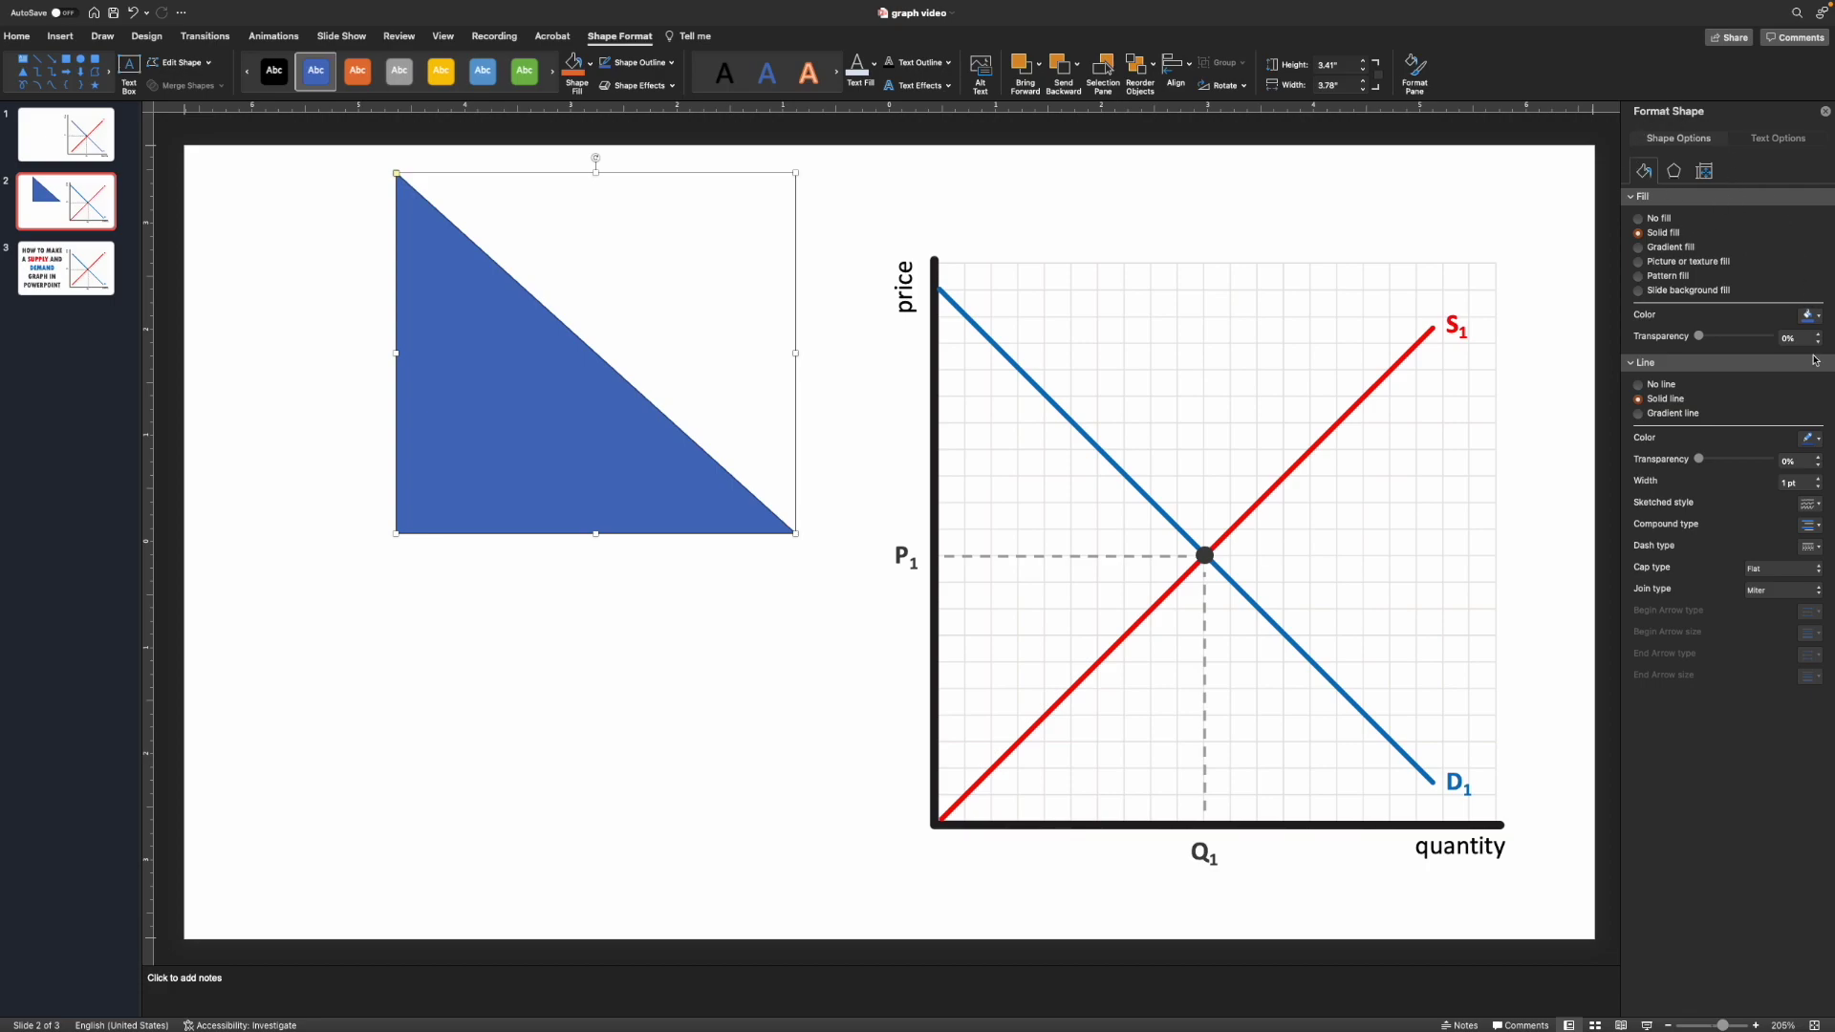
Step: Reopen the triangle's shape formatting and set its solid fill to the standard blue
click(1824, 113)
right_click(644, 418)
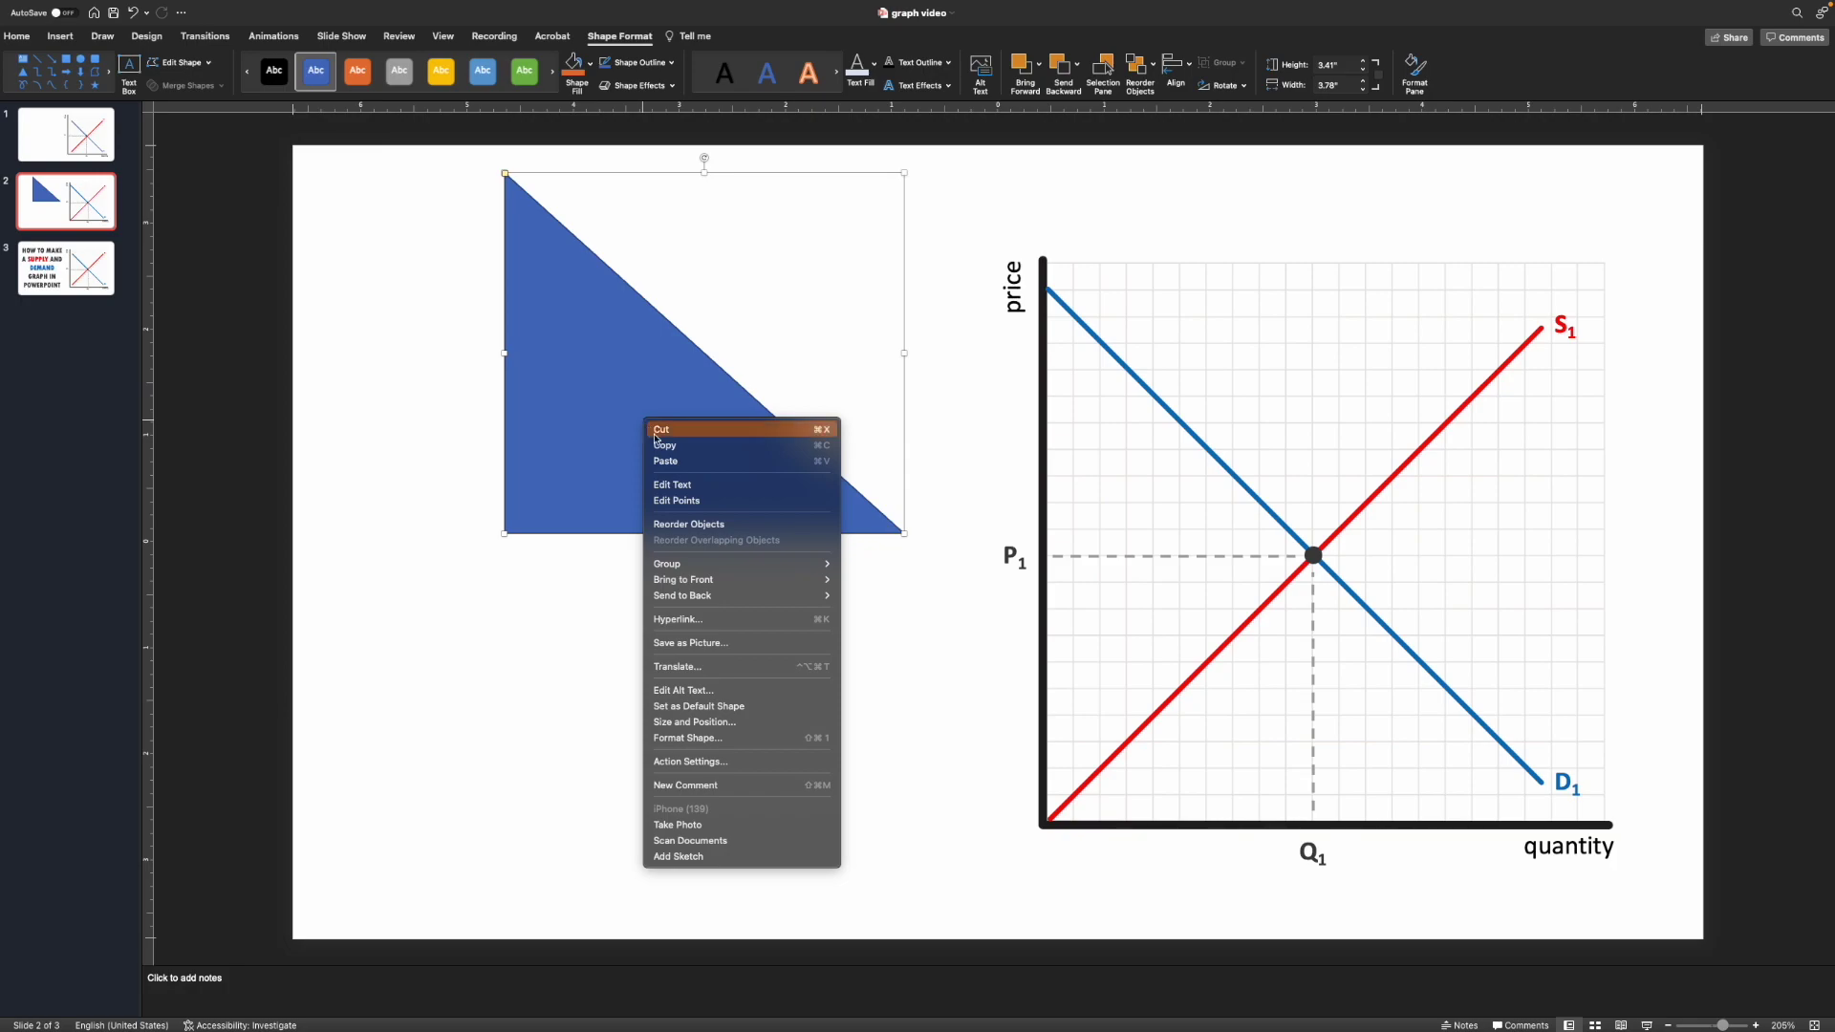
click(706, 739)
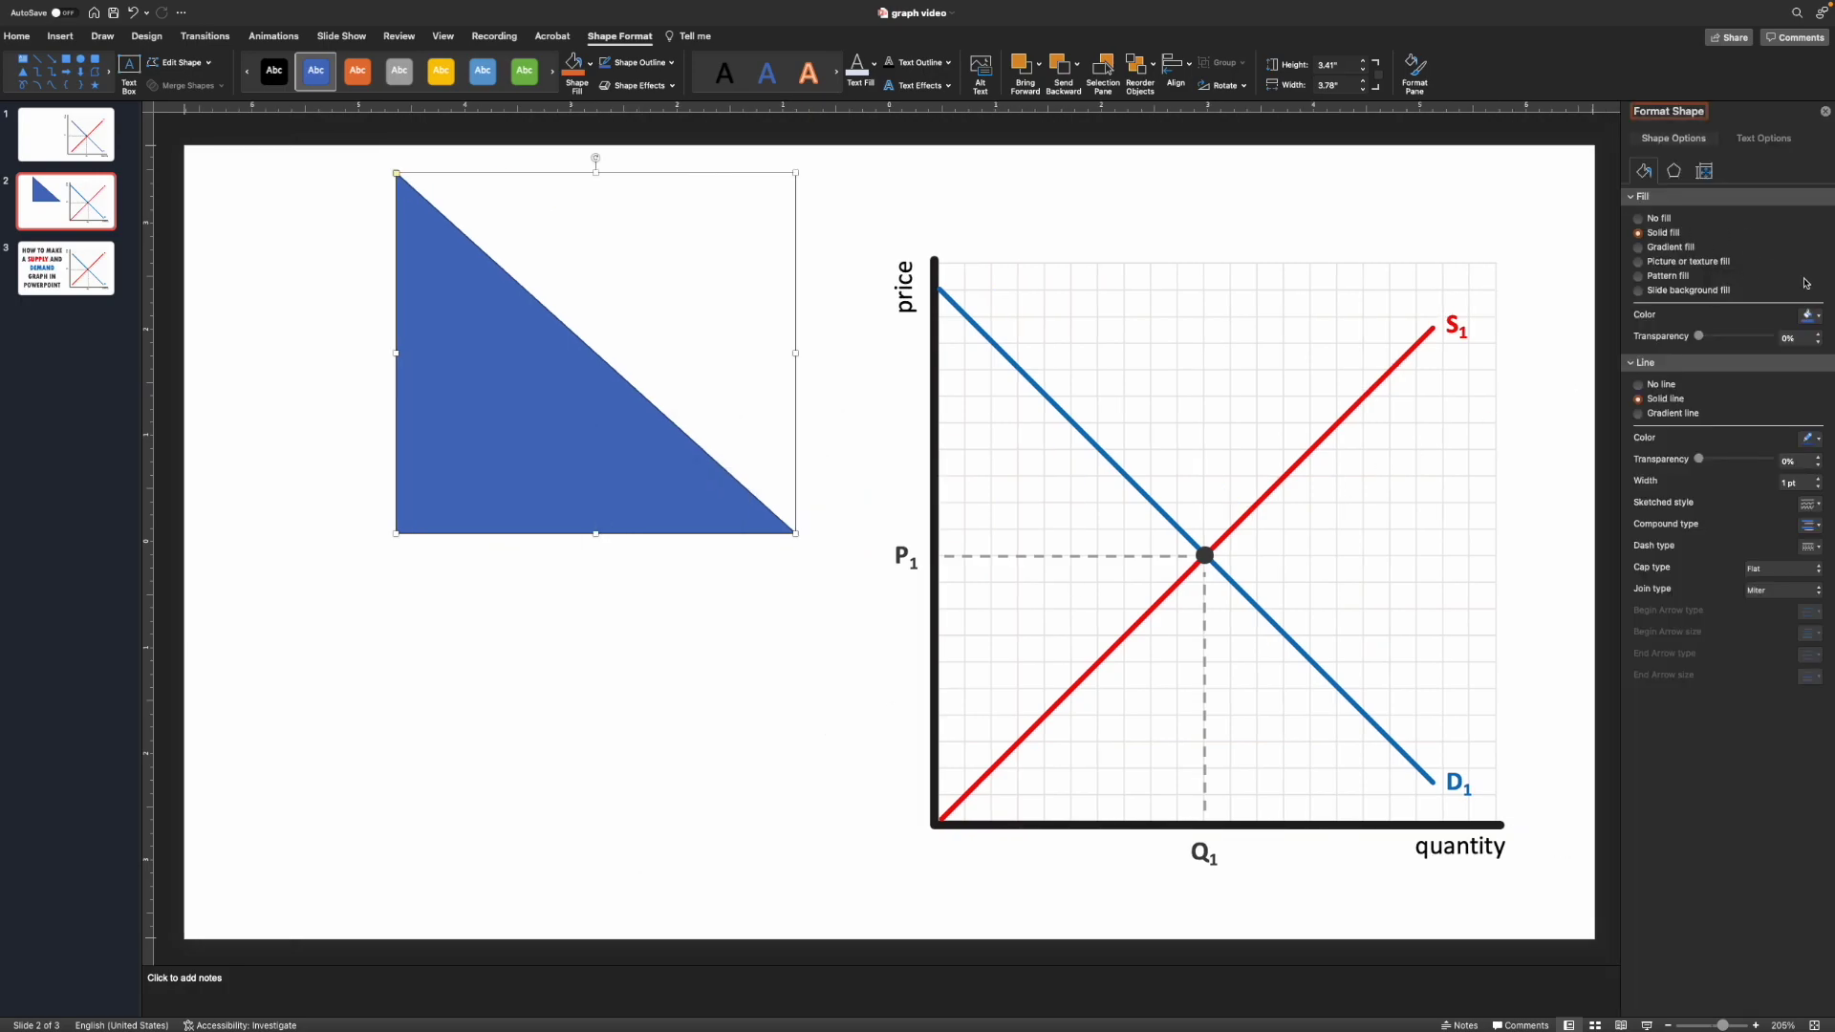
click(1819, 317)
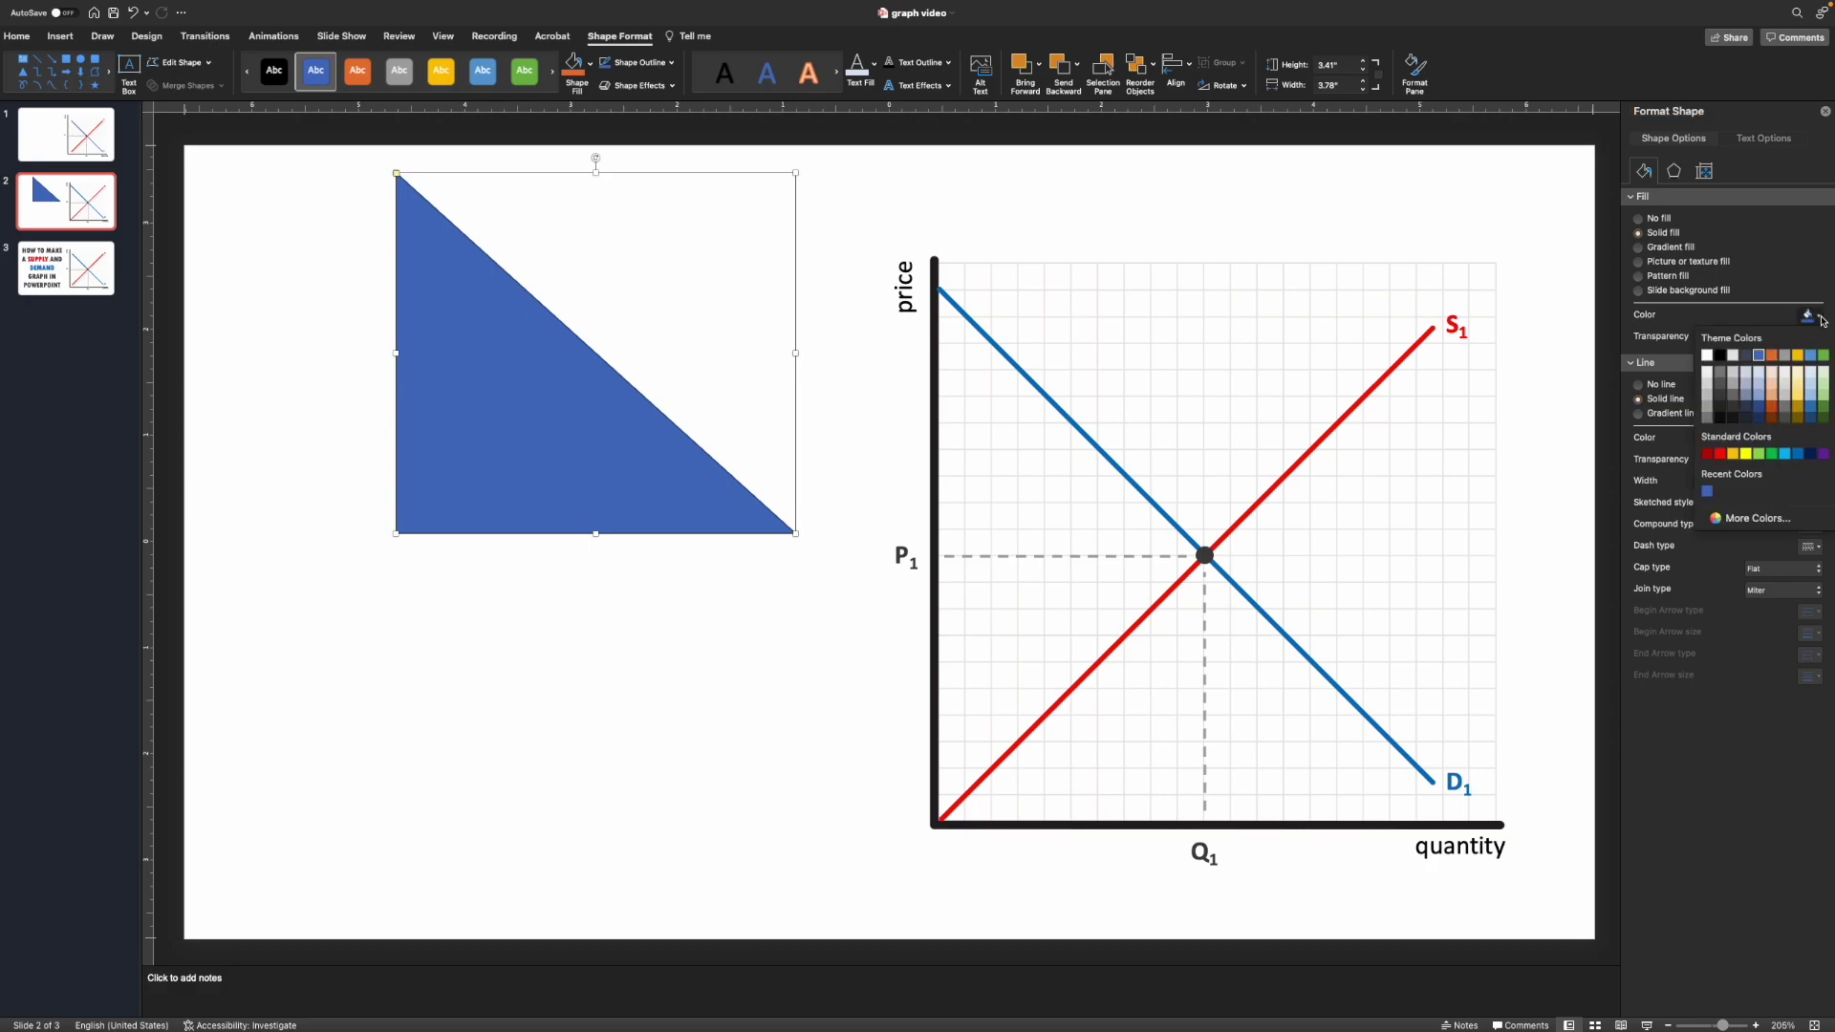
click(1799, 456)
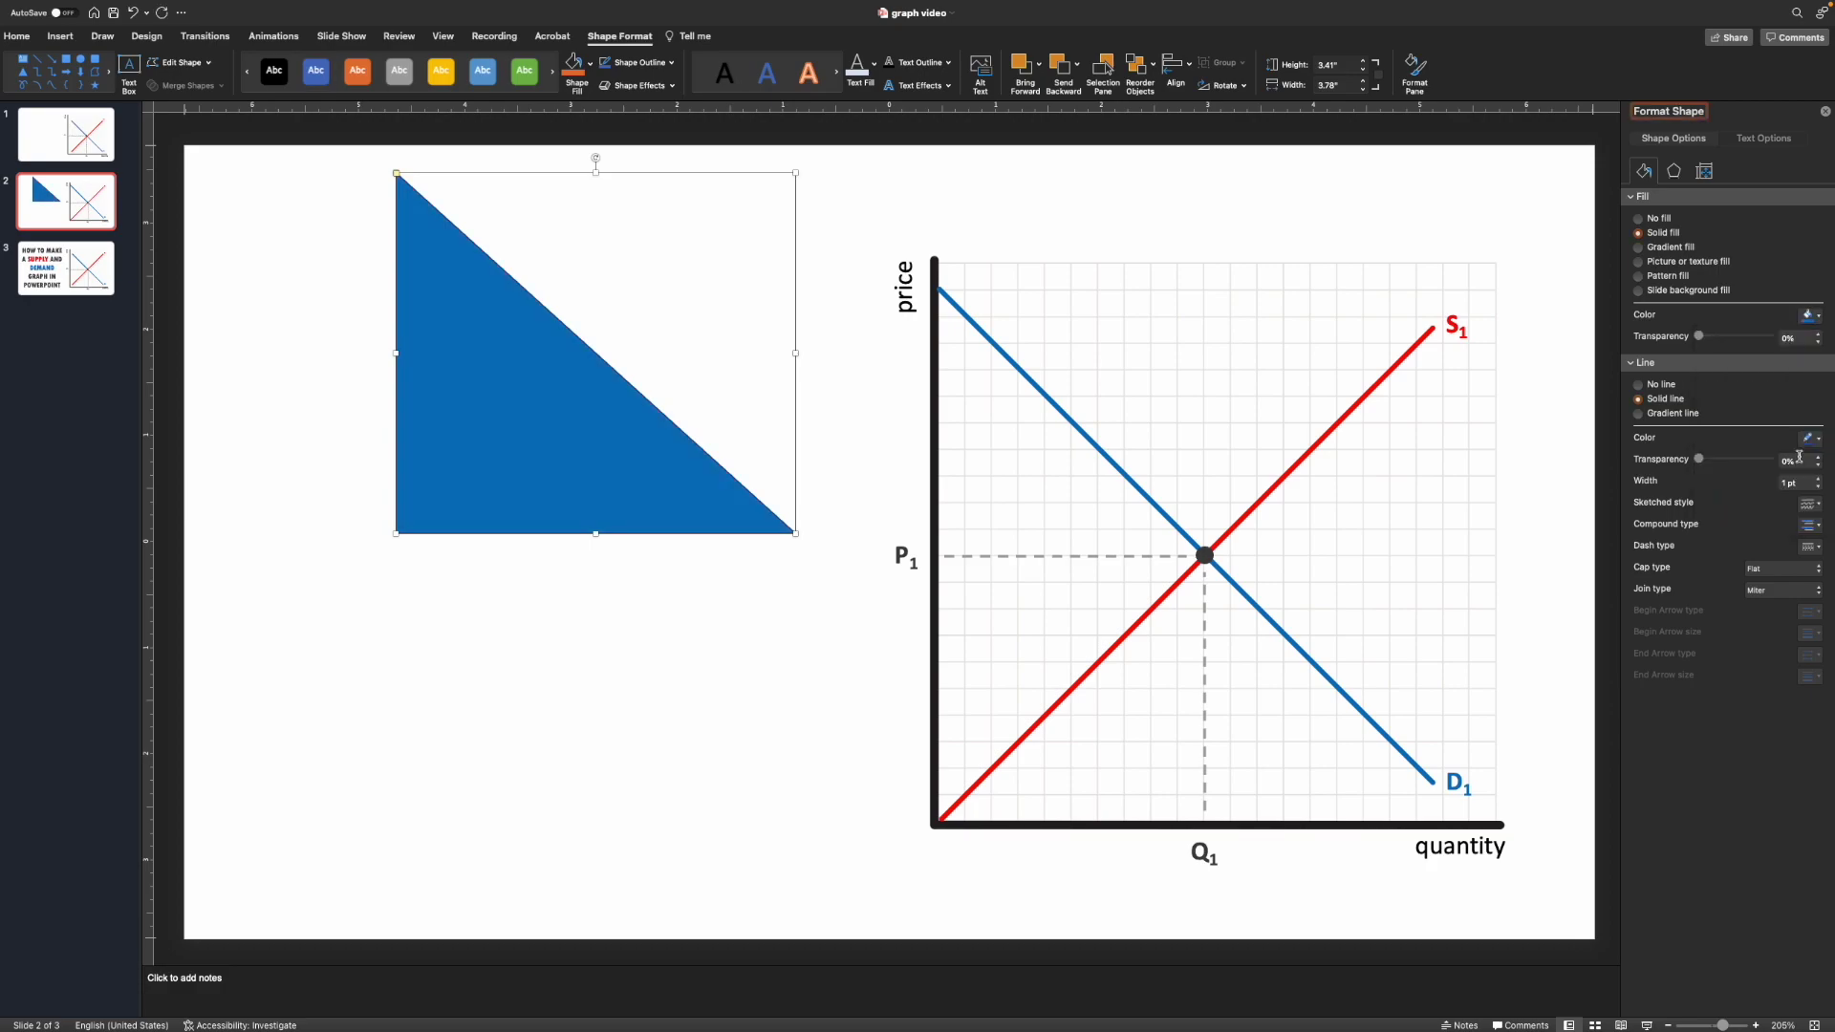
Step: Match the triangle's fill to the demand line by sampling the line's blue with the custom color eyedropper
right_click(550, 400)
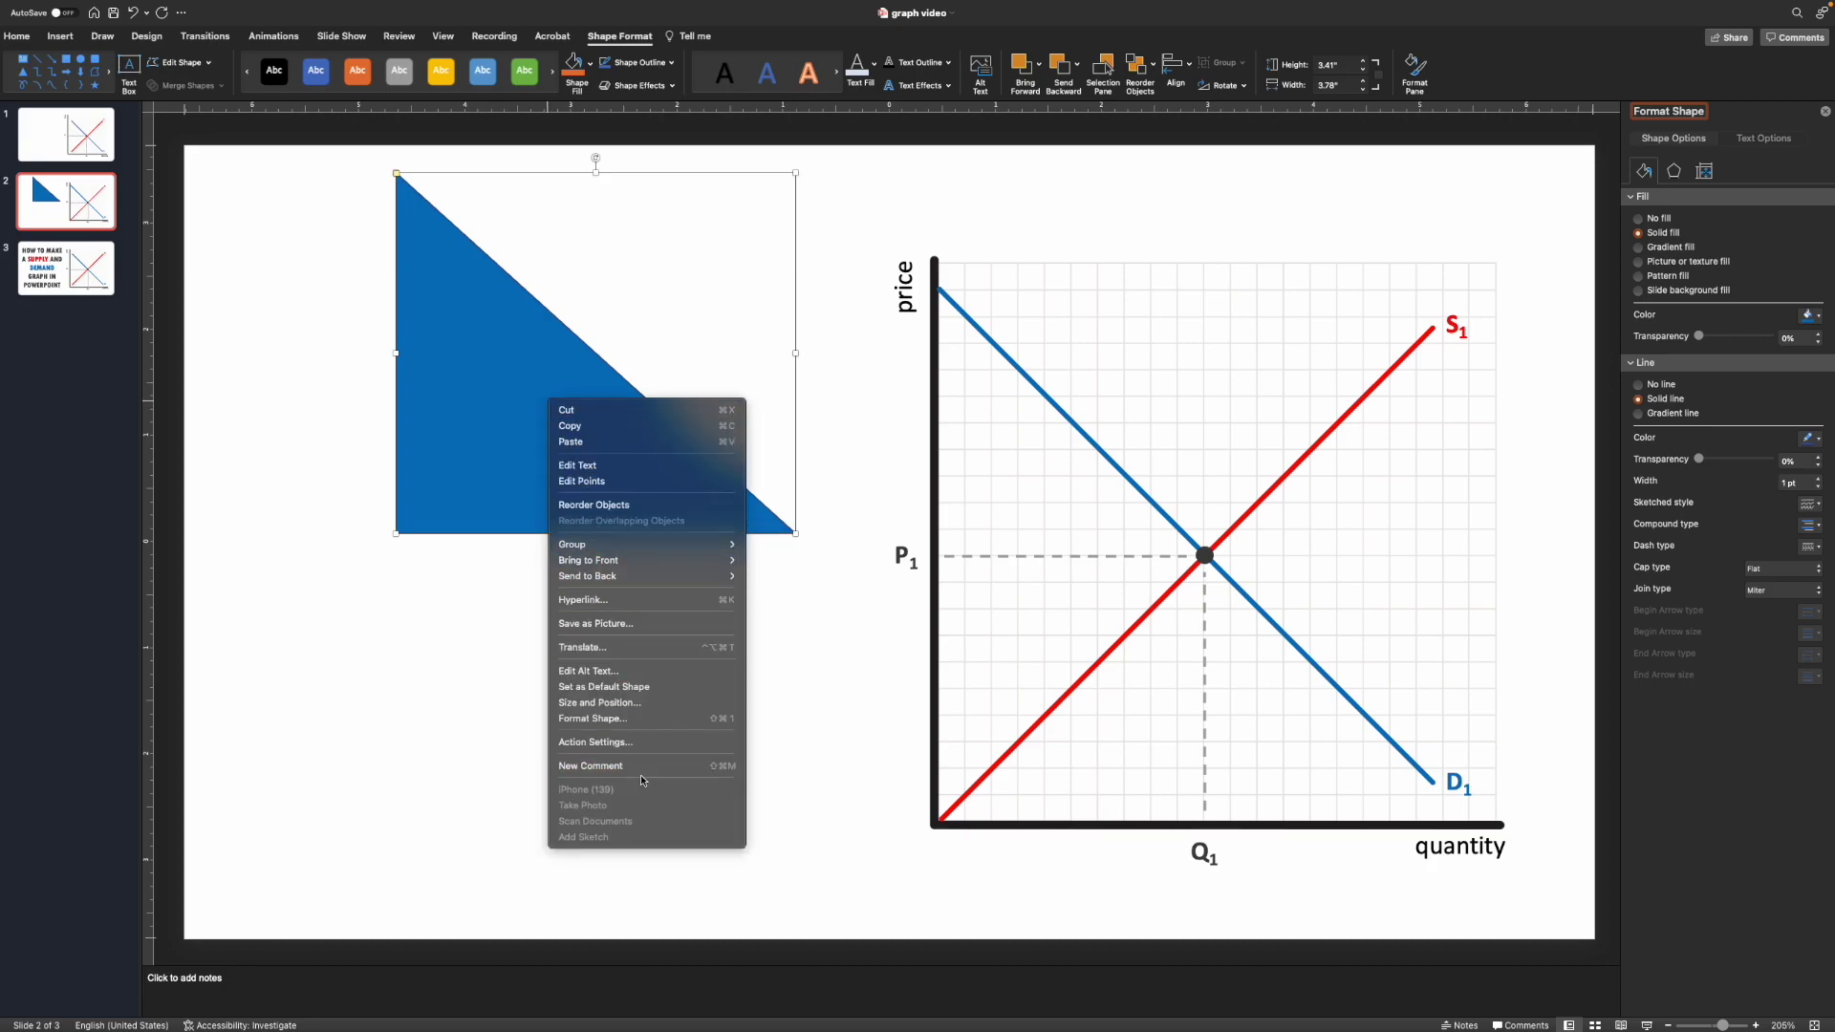
click(616, 724)
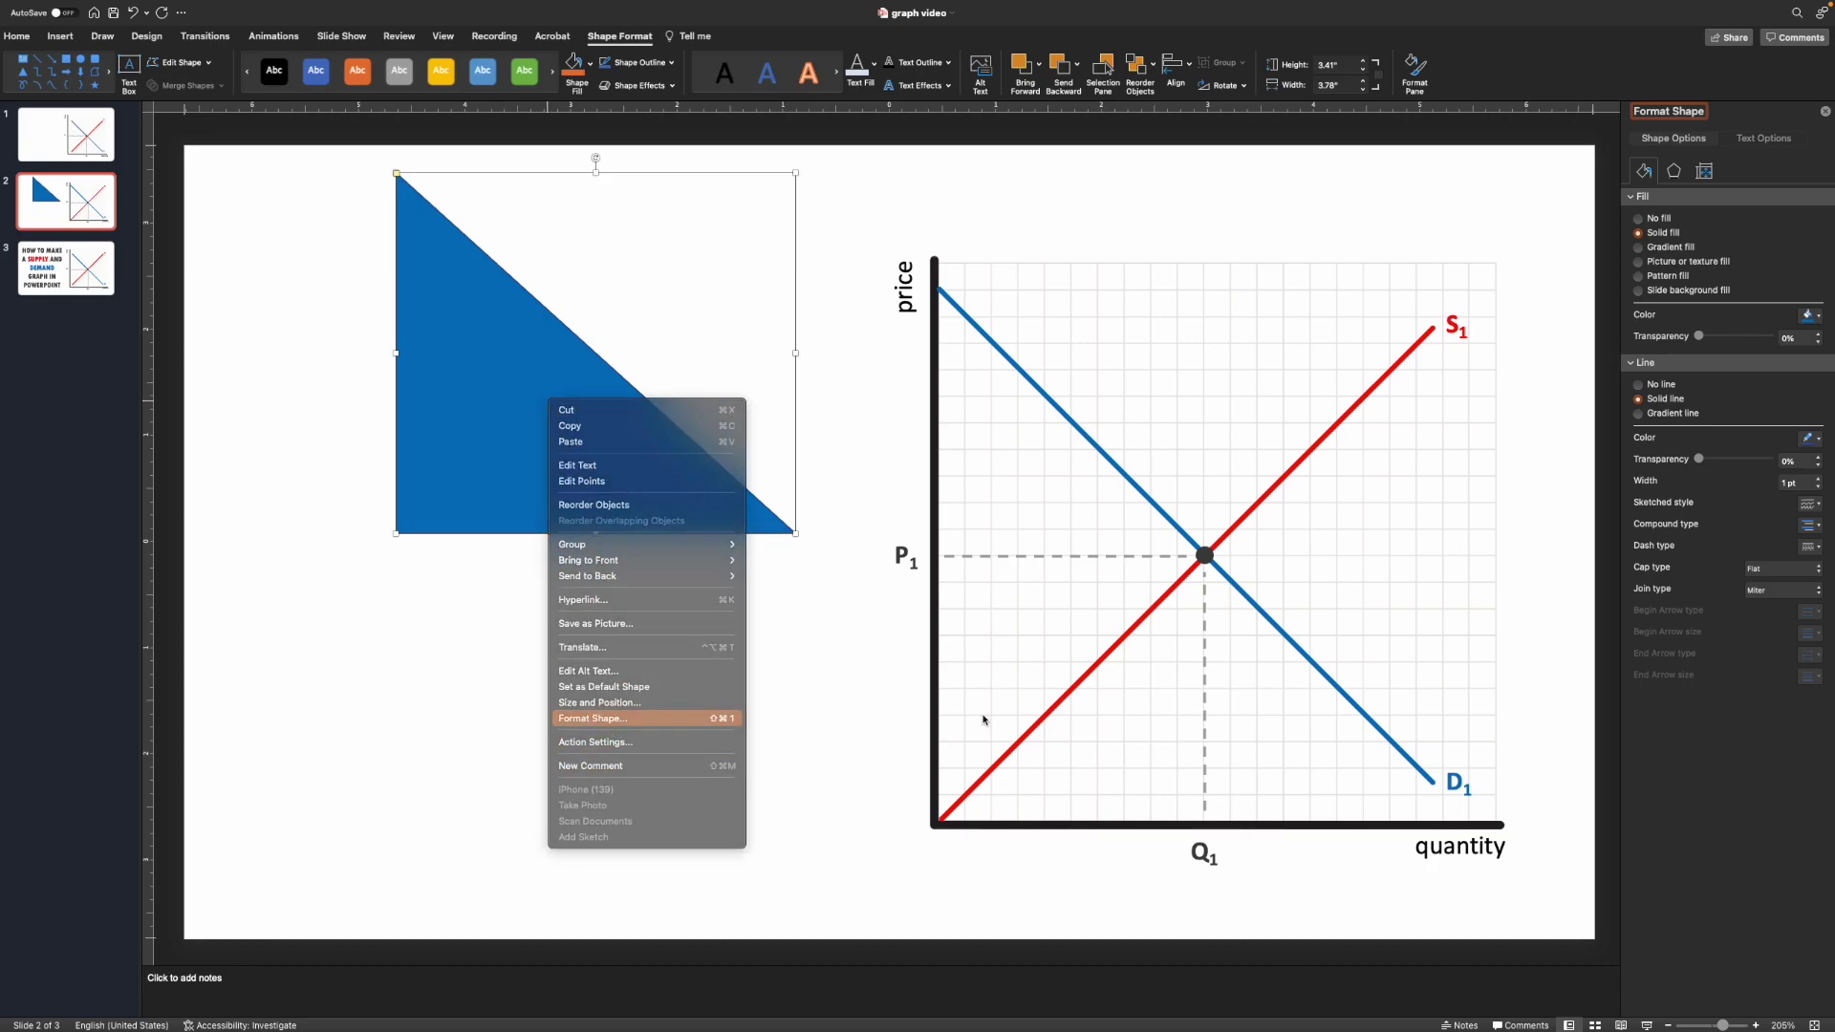
click(1817, 315)
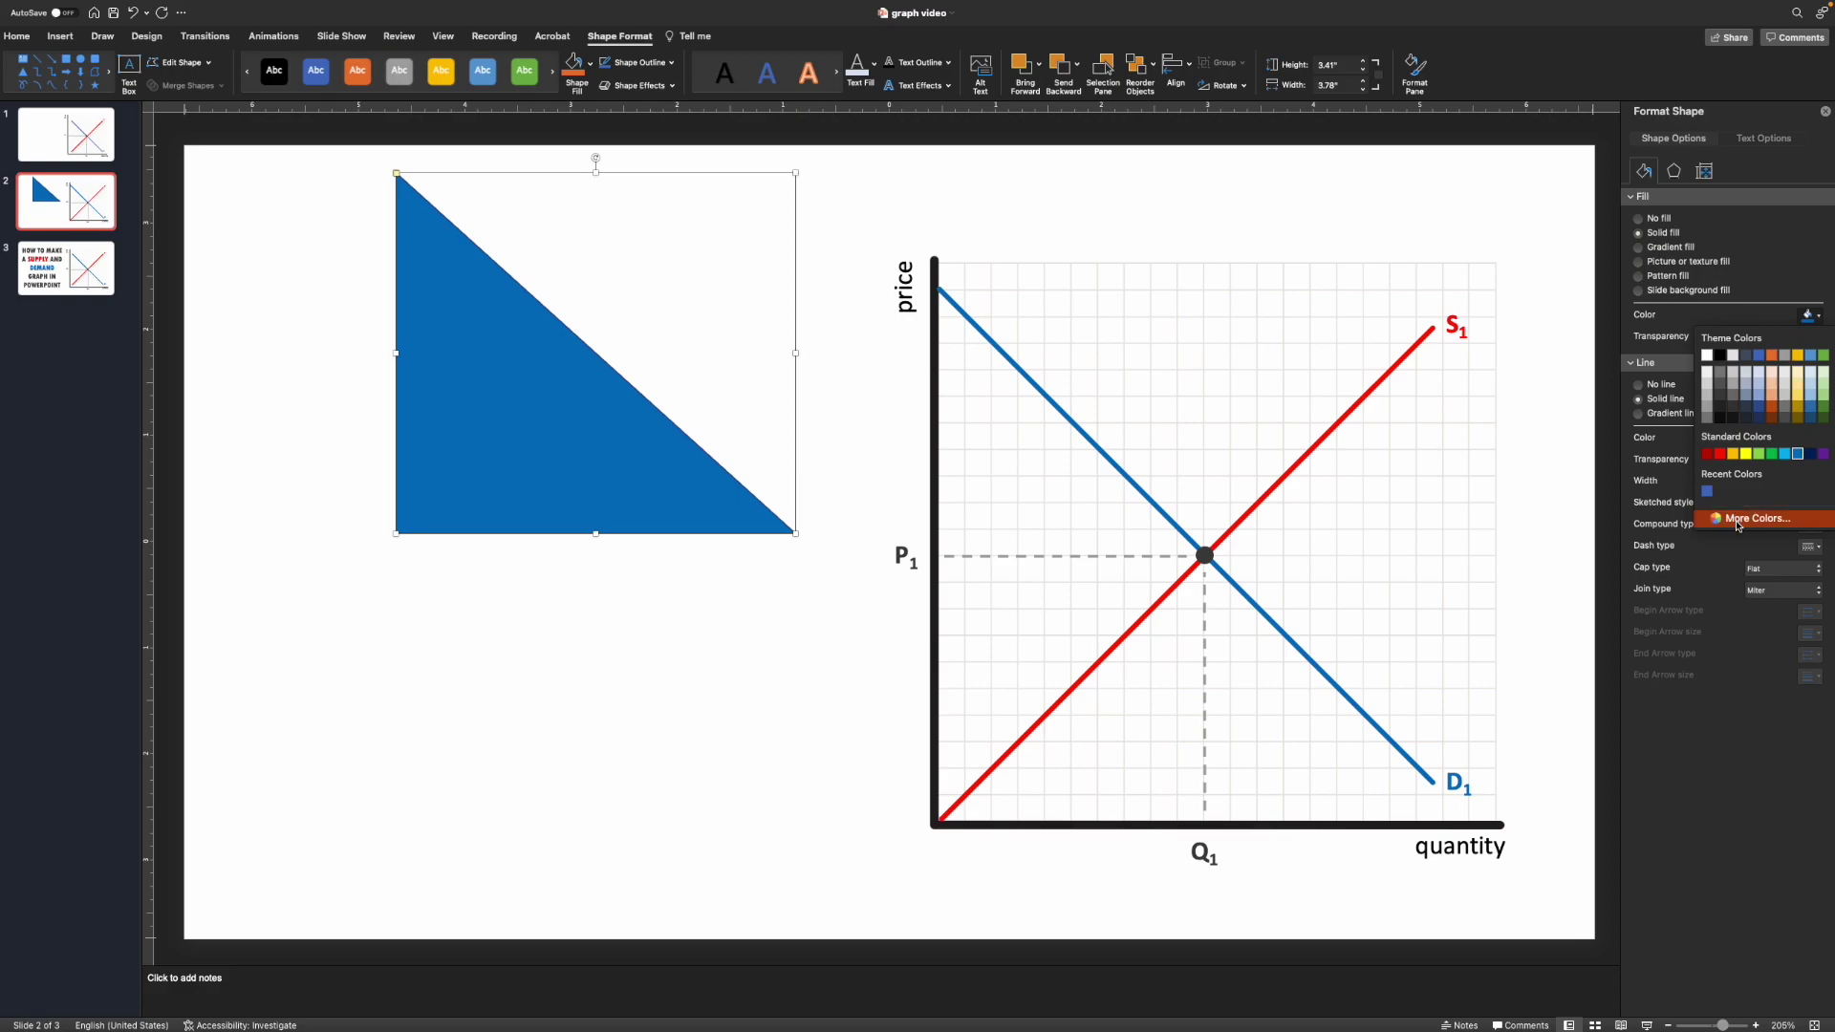
click(1737, 521)
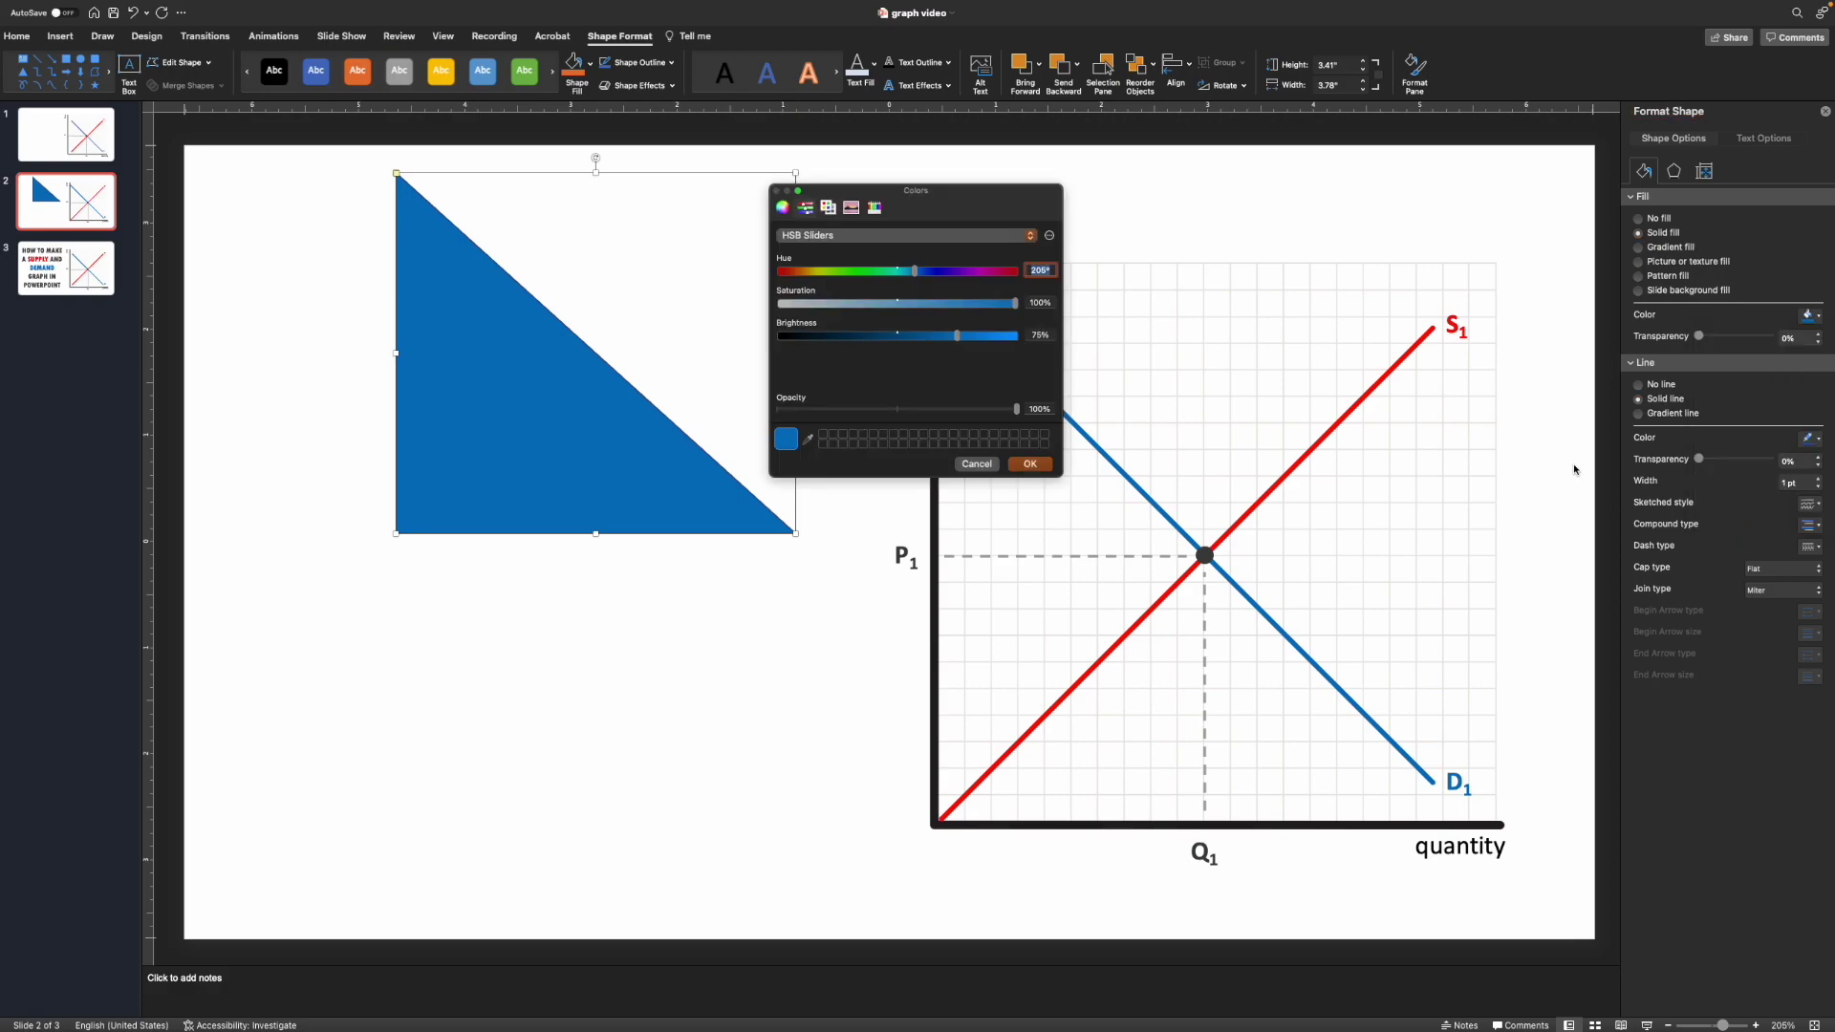
click(810, 441)
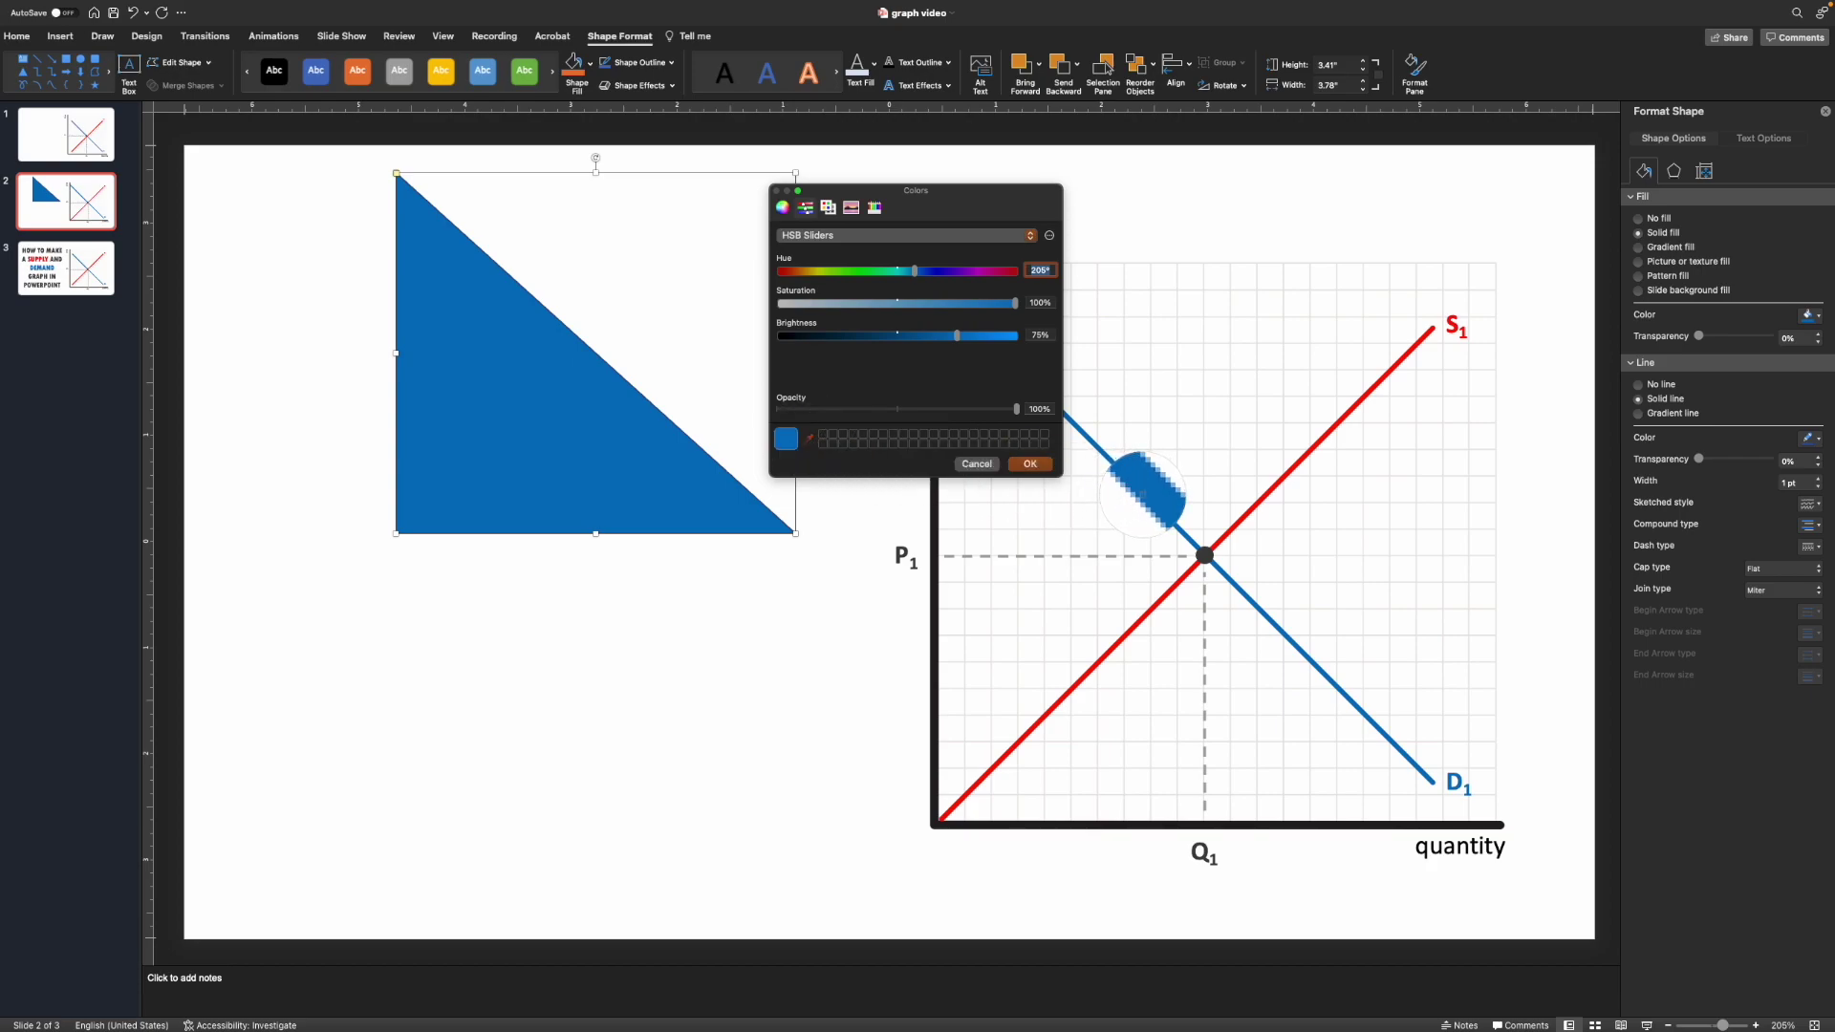
click(1146, 495)
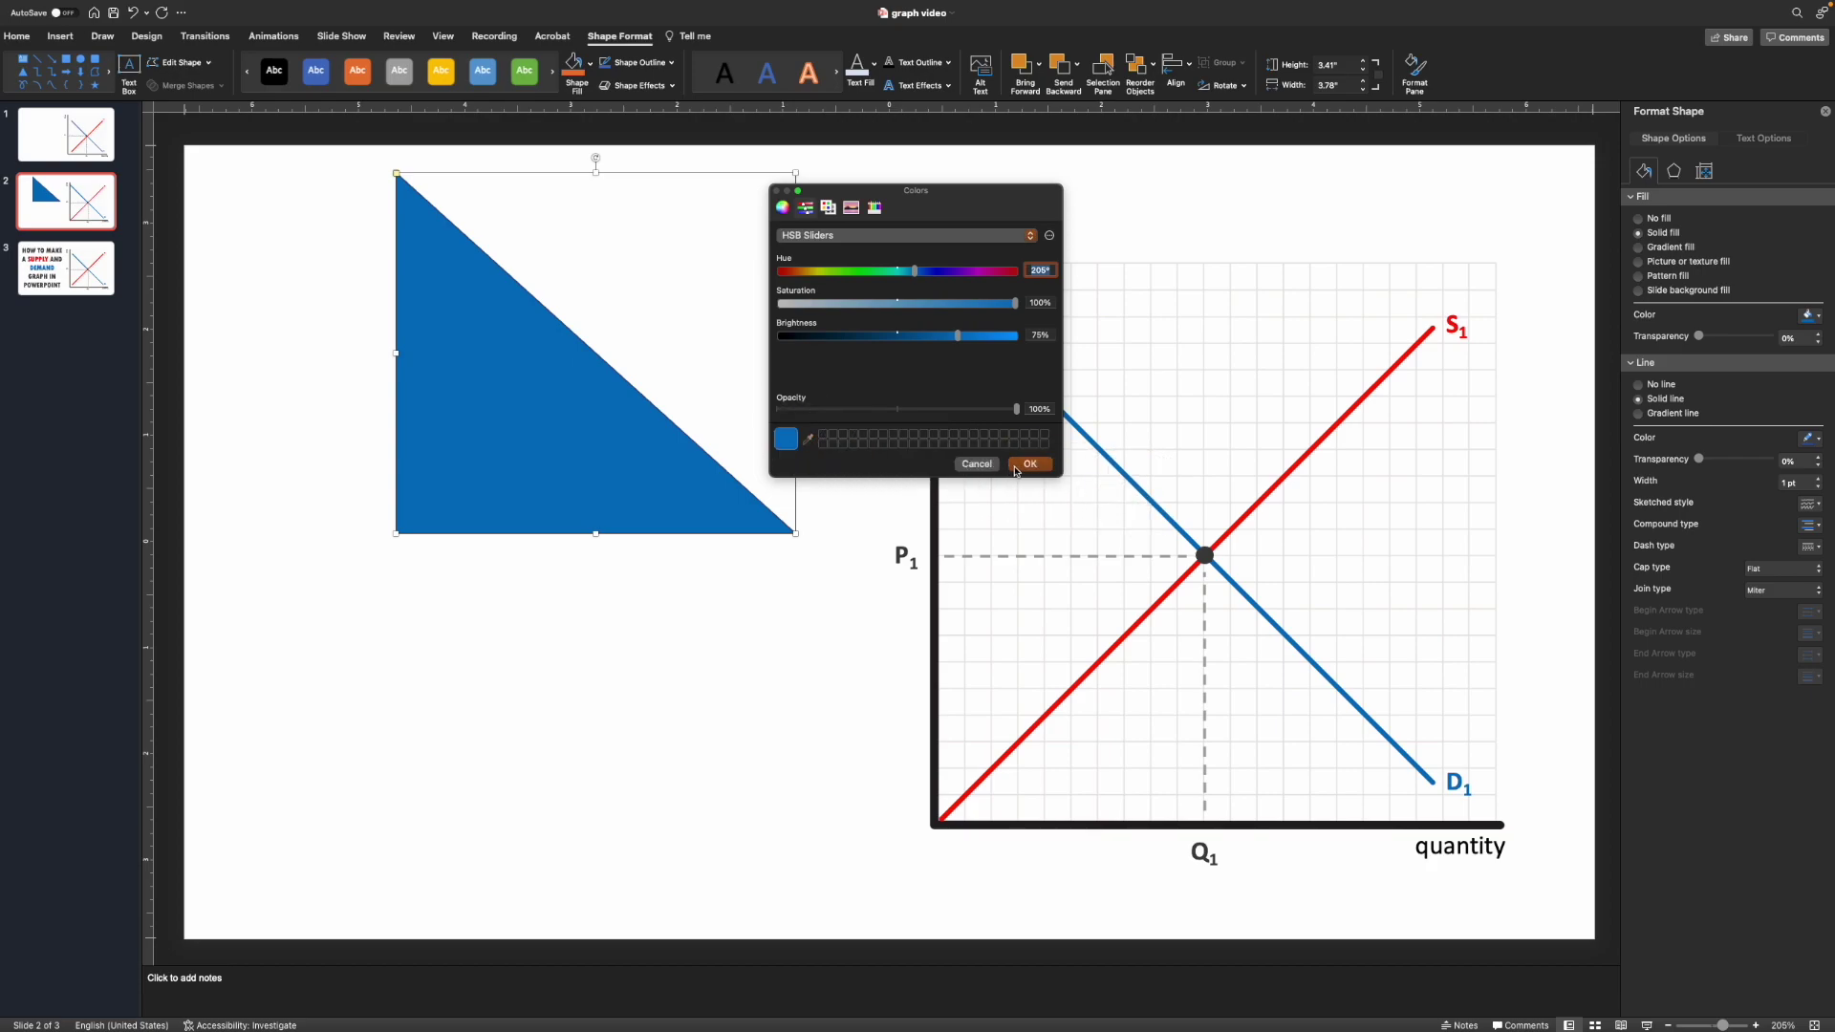
click(1030, 464)
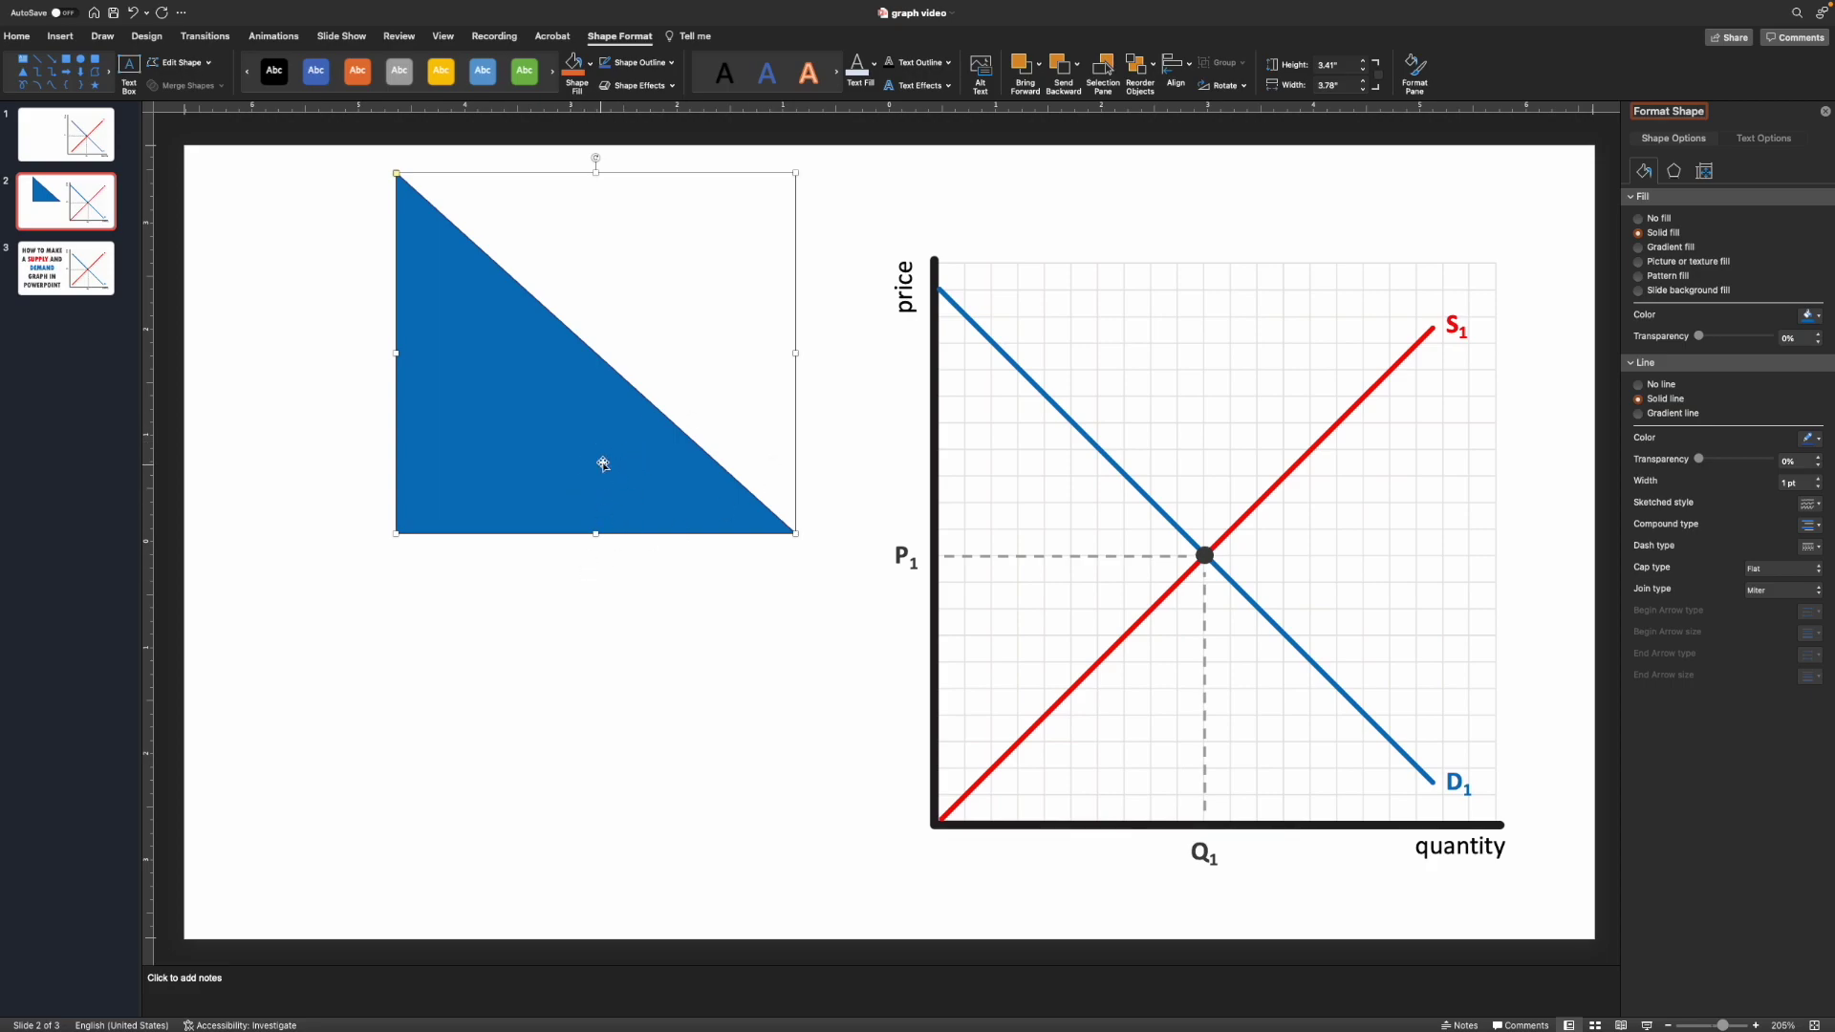
Step: Try a 4.75 pt outline on the triangle and remove the outline altogether
click(594, 418)
click(1818, 479)
click(1818, 479)
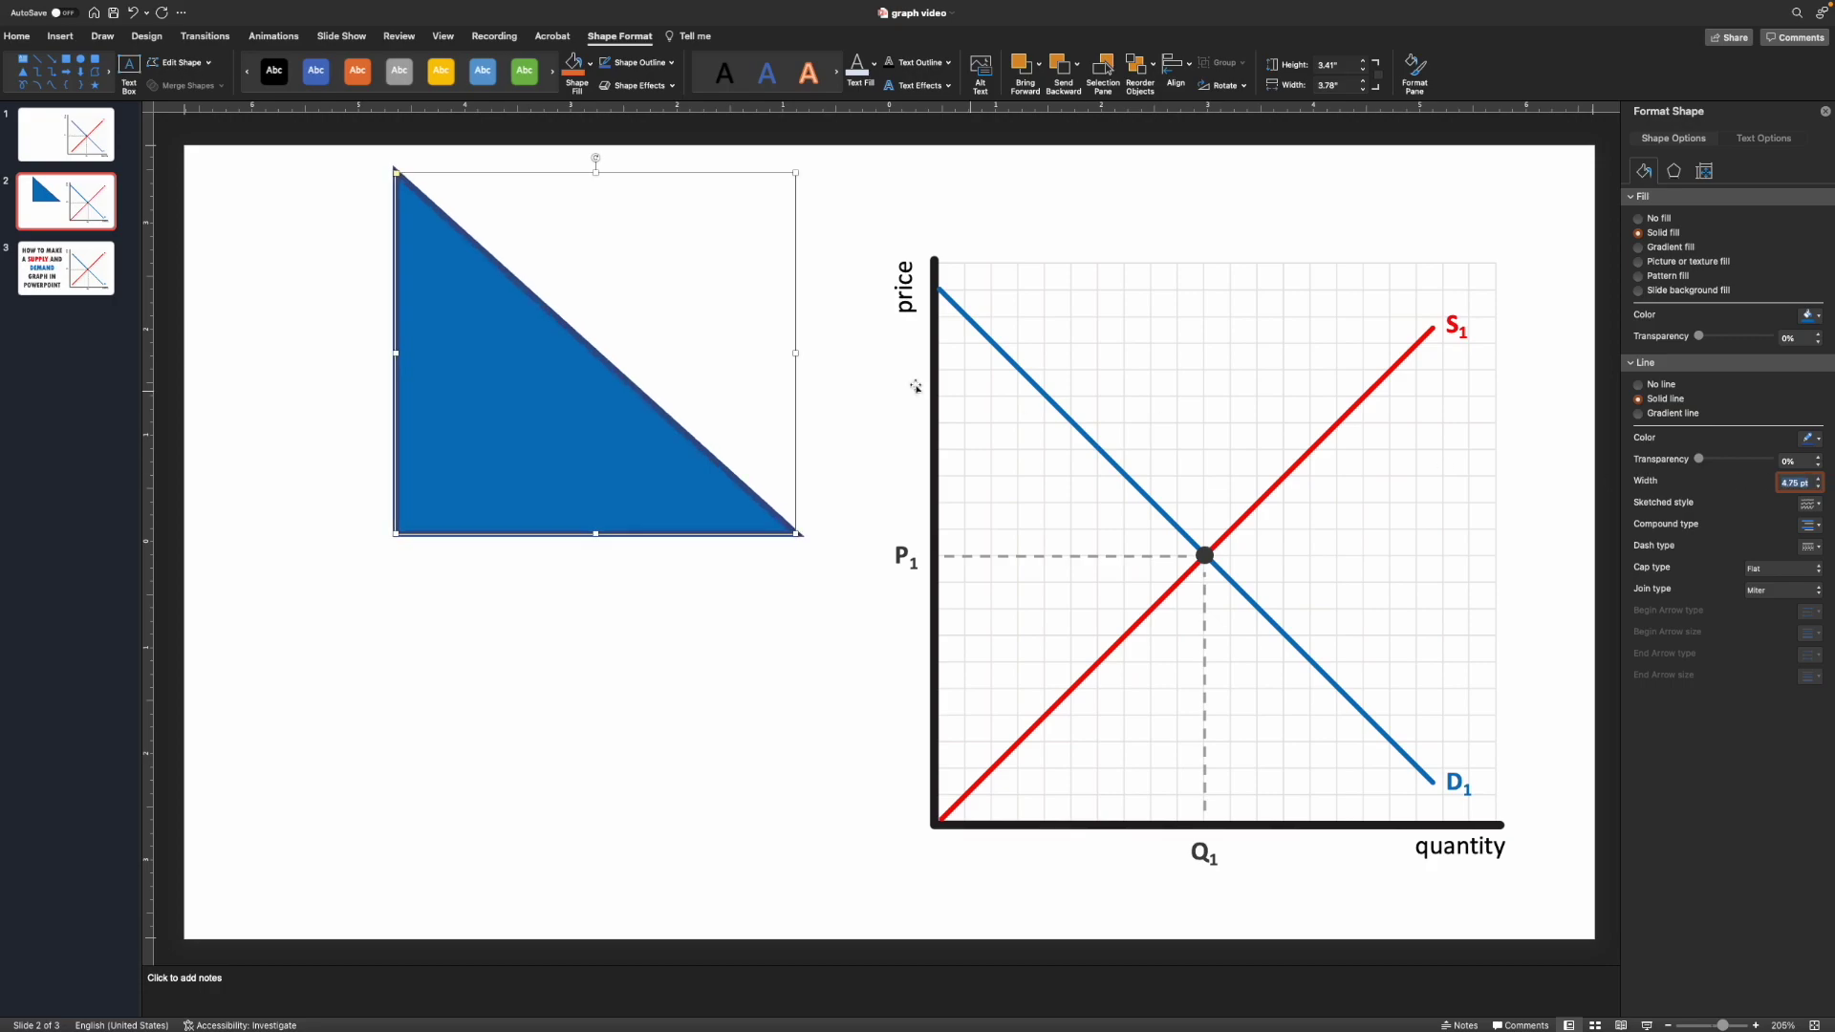
click(1643, 387)
Step: Fit the triangle between the price axis, P1 line and demand line, resizing it to about 2.53" high and 2.55" wide
drag(493, 449, 1033, 470)
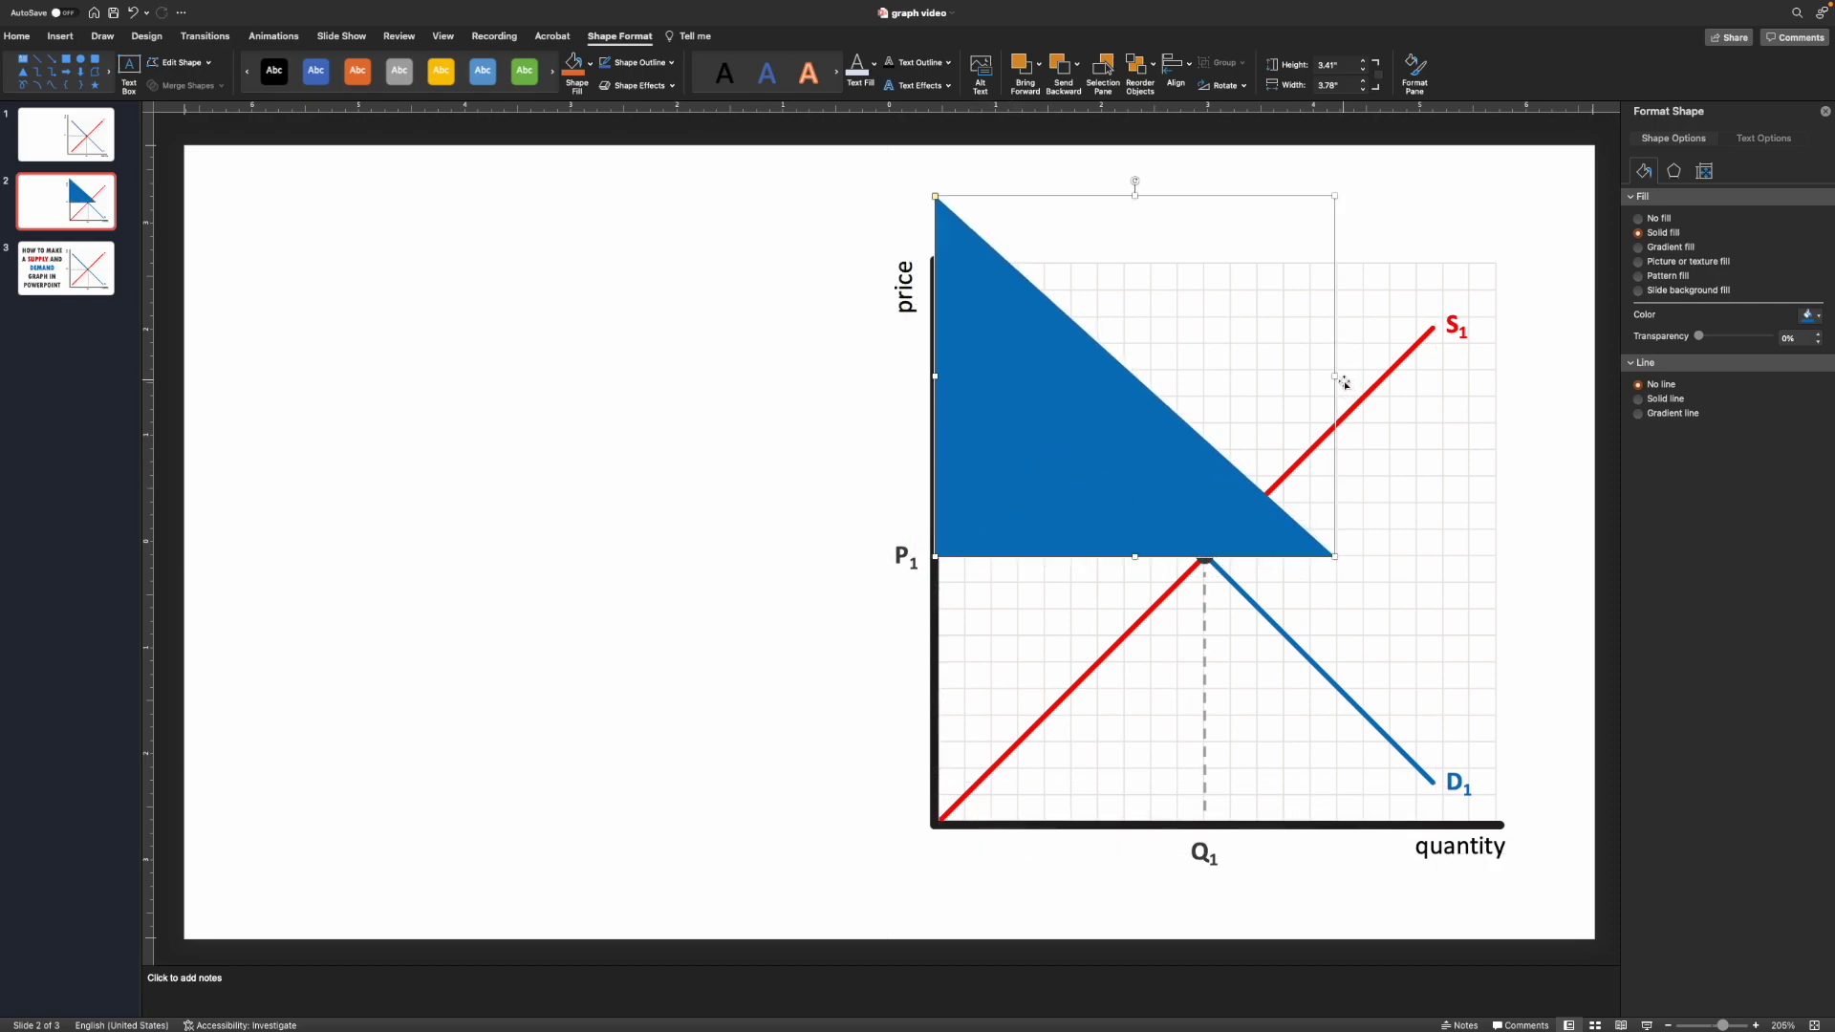
drag(1334, 377, 1206, 389)
drag(1068, 187, 1067, 290)
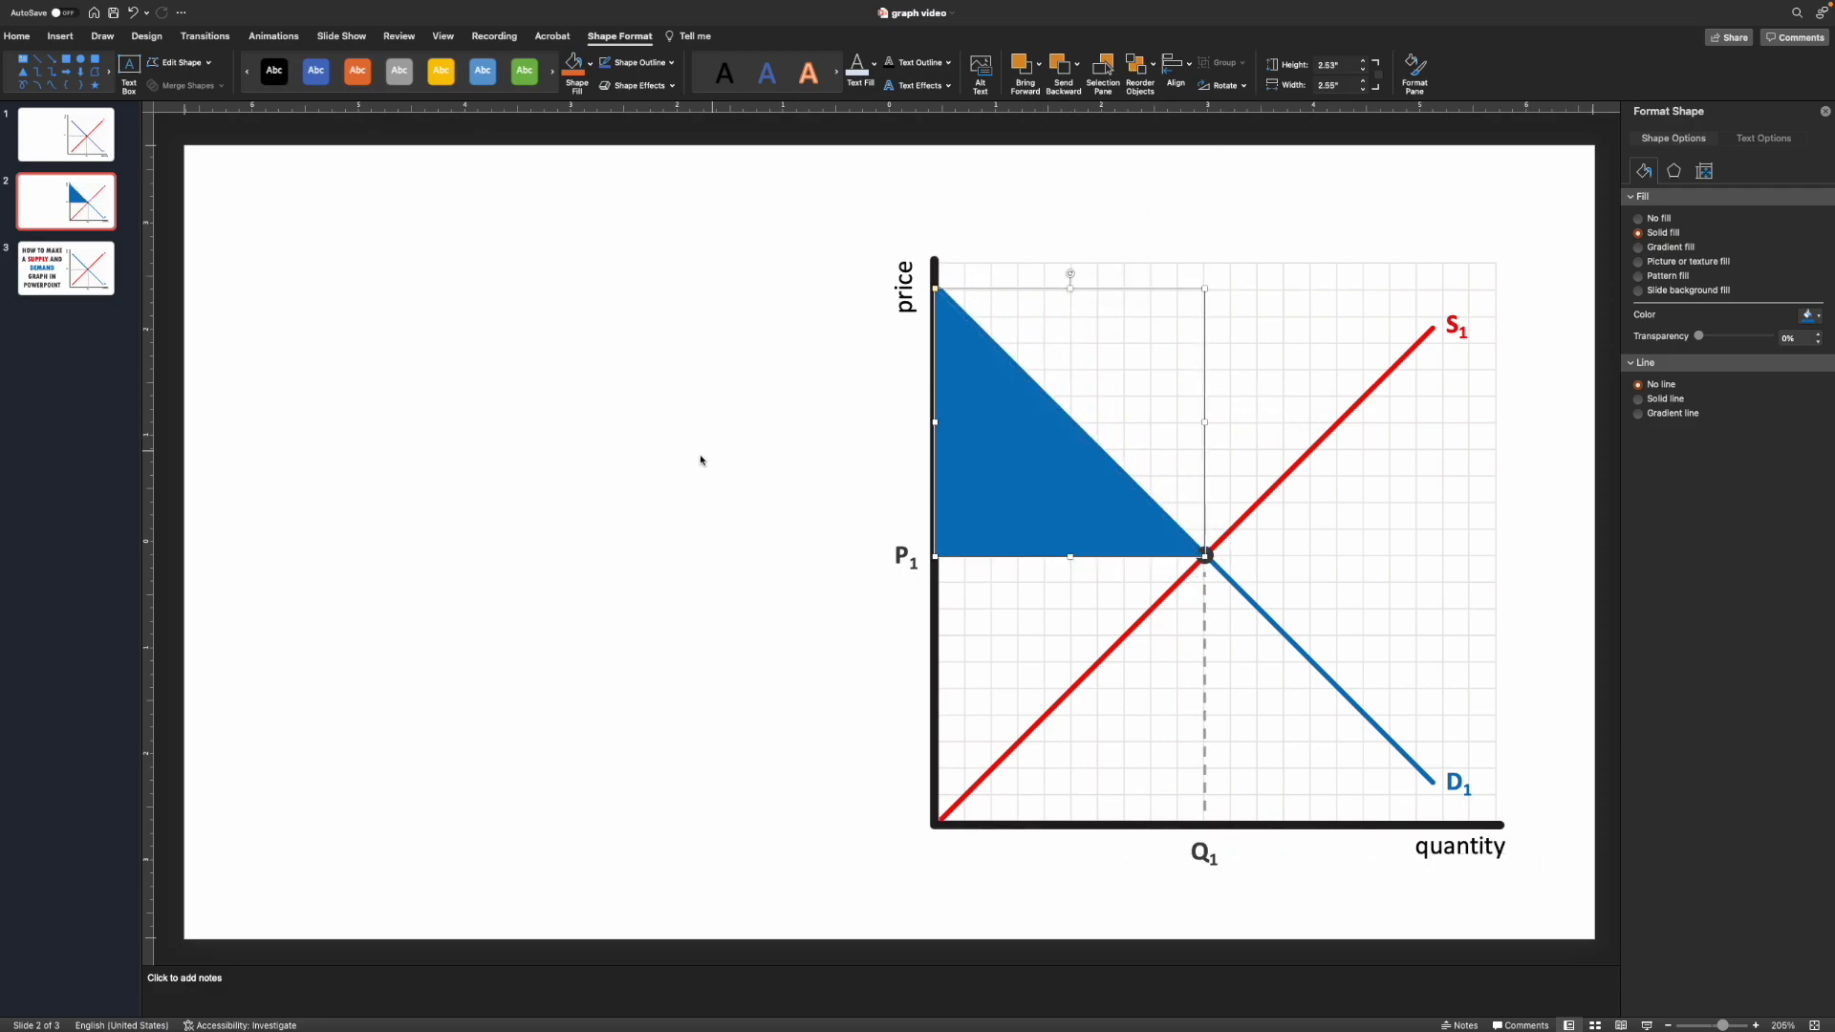
click(704, 479)
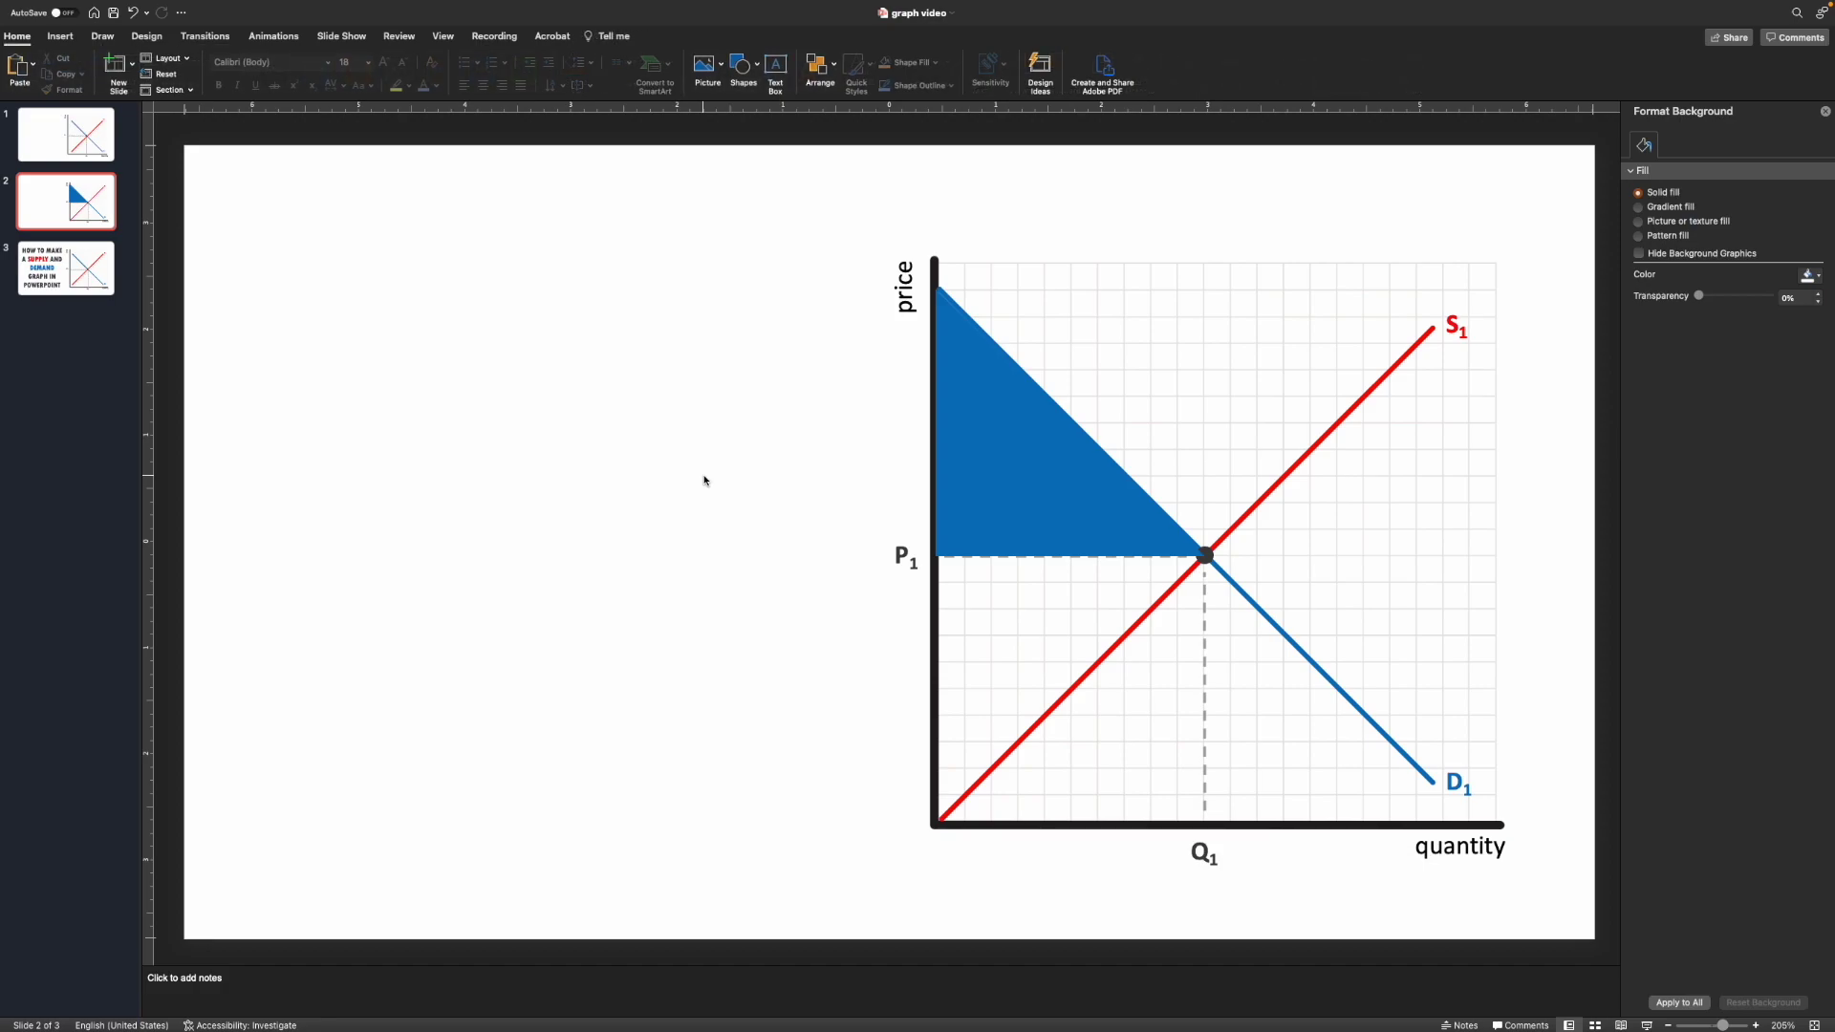
Step: Stretch the triangle's top edge slightly upward to a height of about 2.59" so it meets the demand line
click(966, 400)
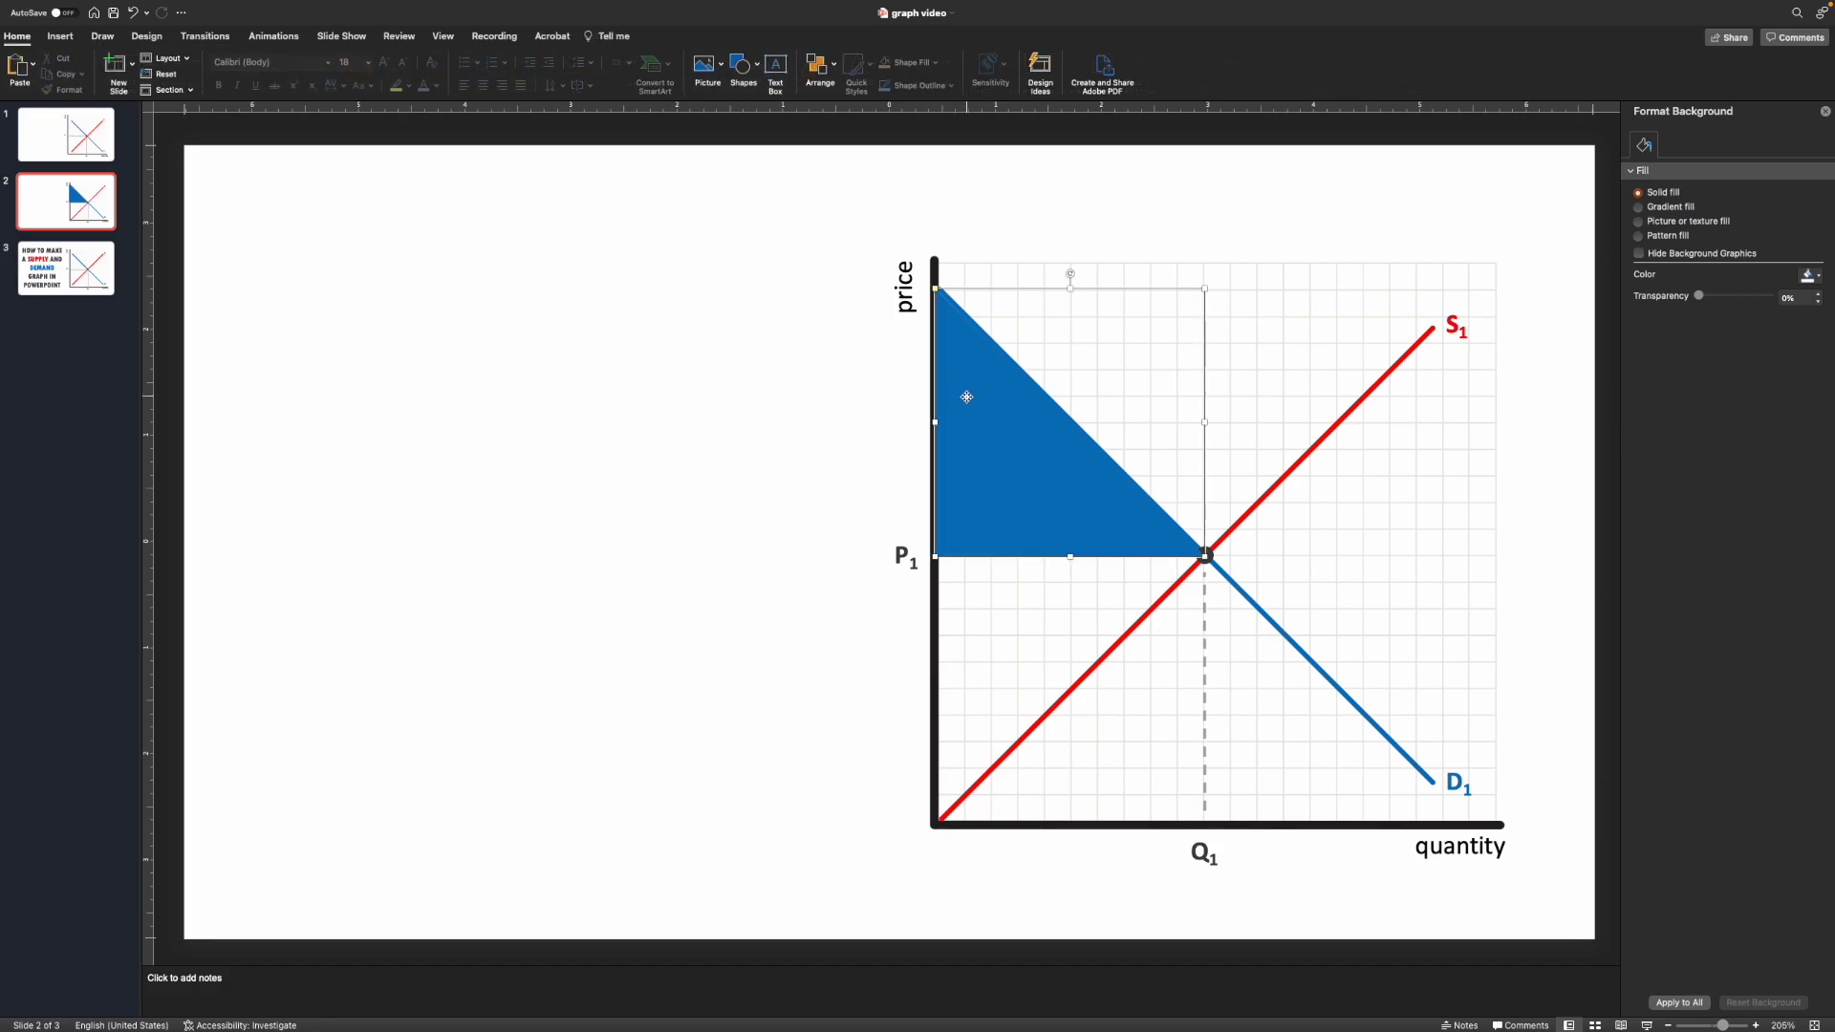
drag(1070, 287, 1072, 285)
click(848, 430)
click(982, 397)
drag(1071, 286, 1071, 280)
click(772, 435)
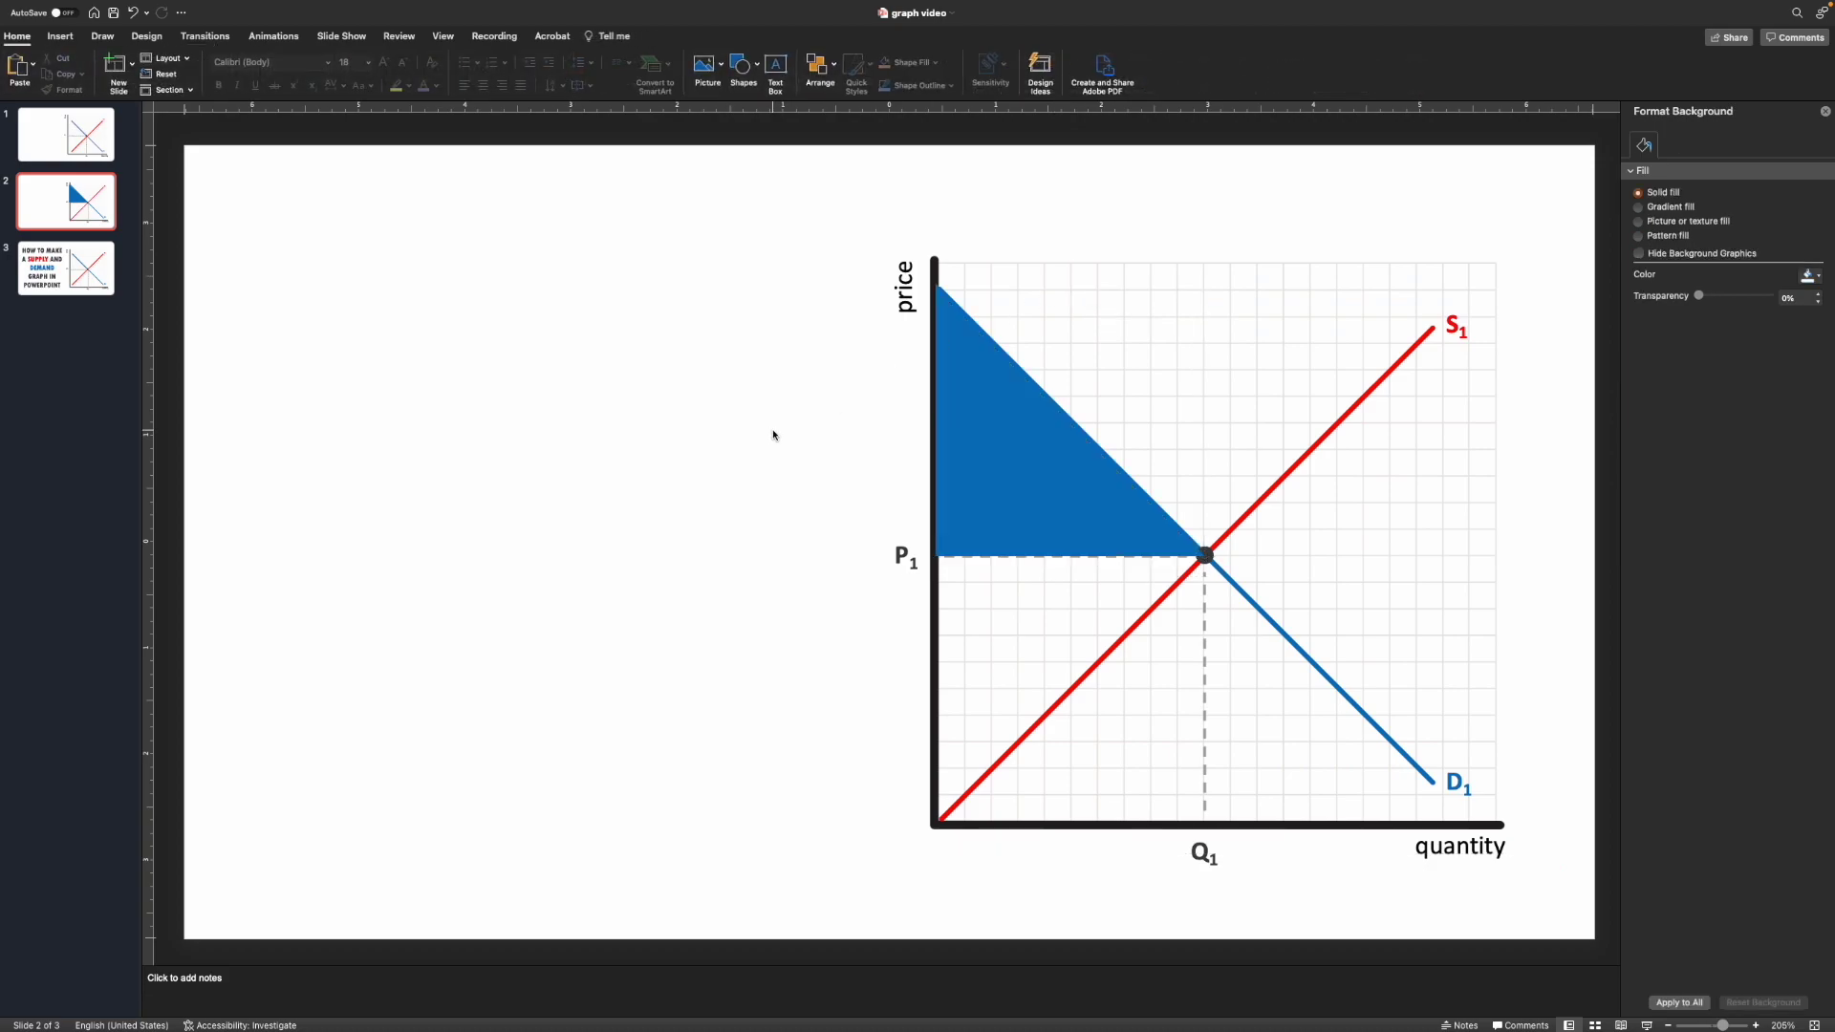
Step: Set the triangle's fill transparency to 80%
click(1018, 482)
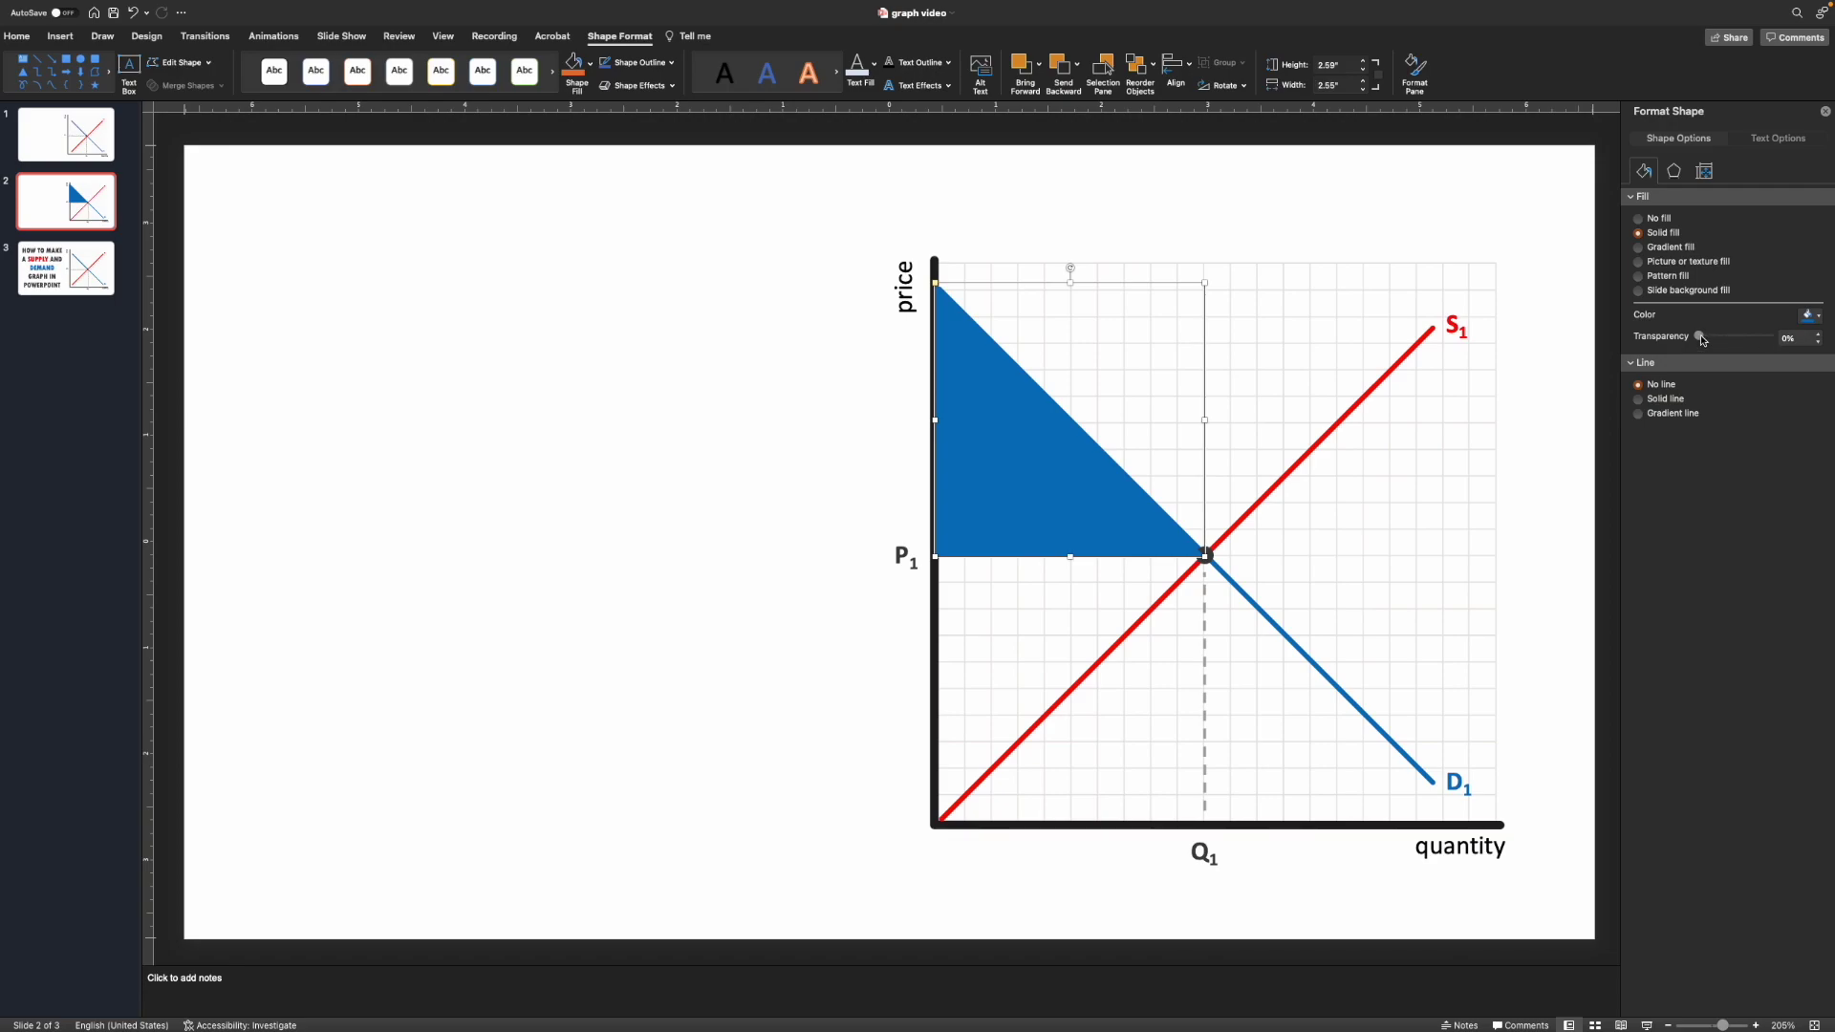
click(1786, 337)
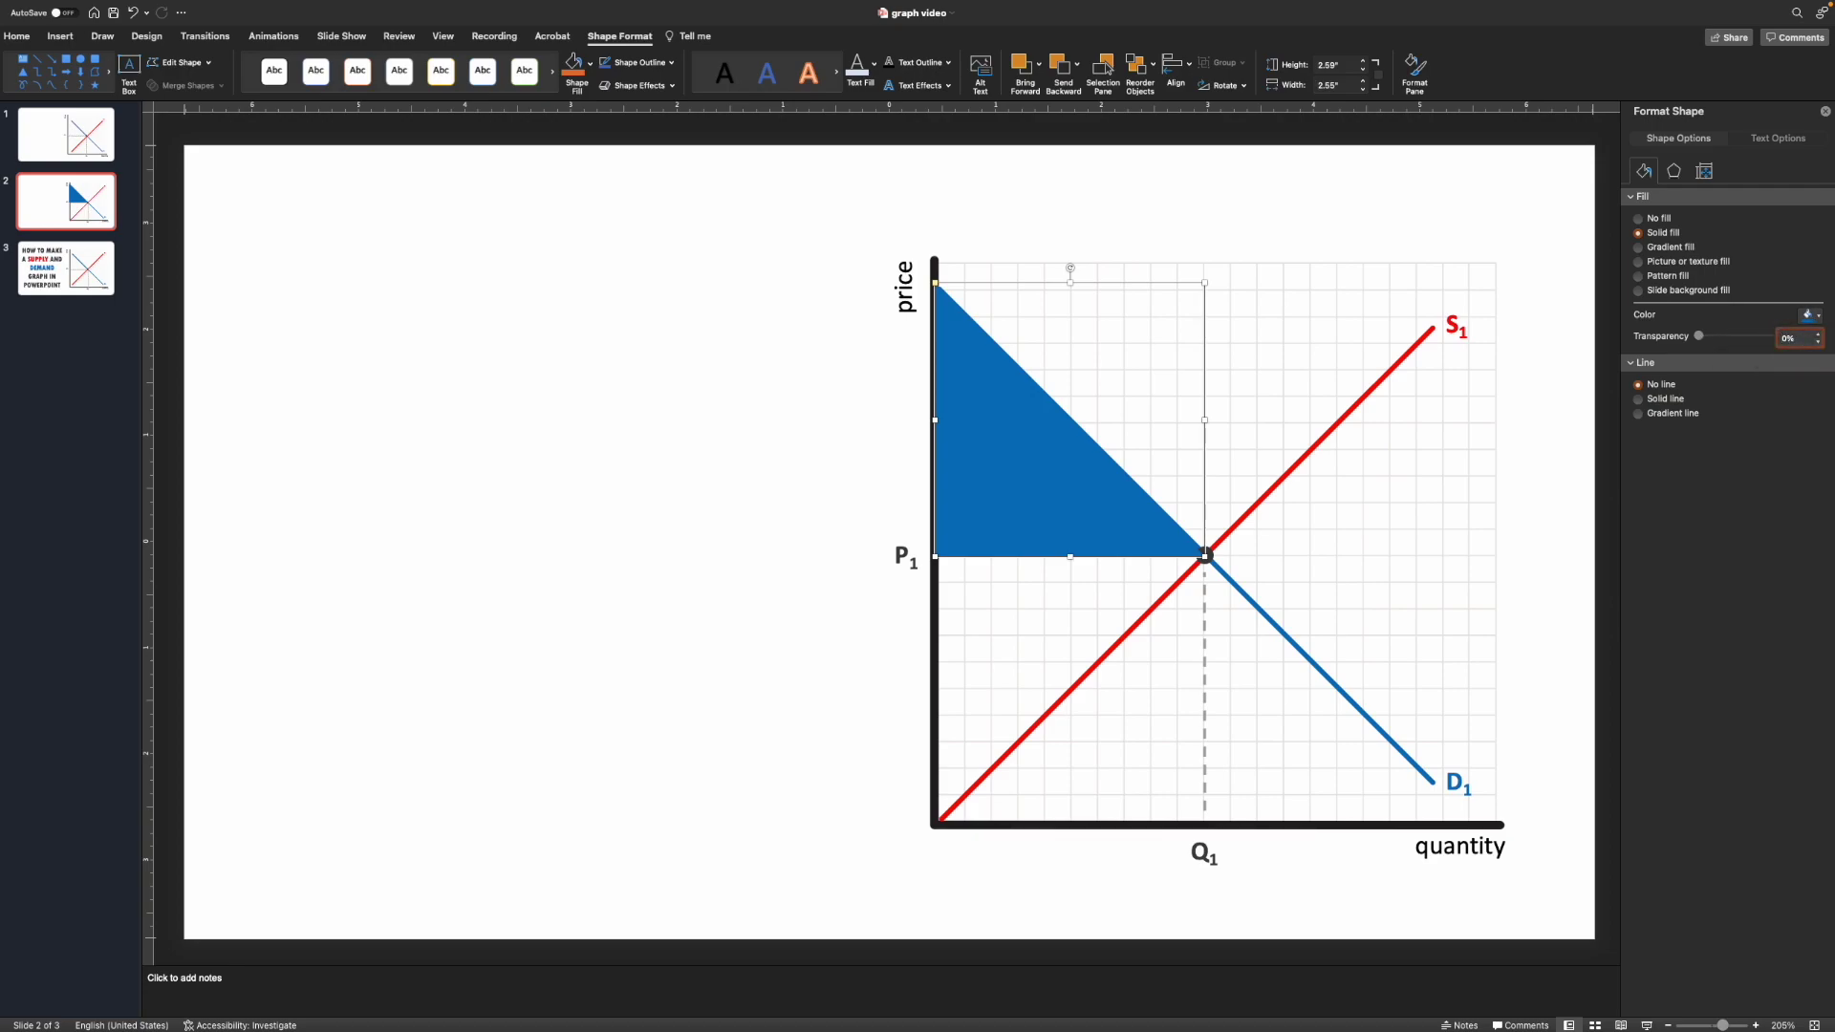
key(Return)
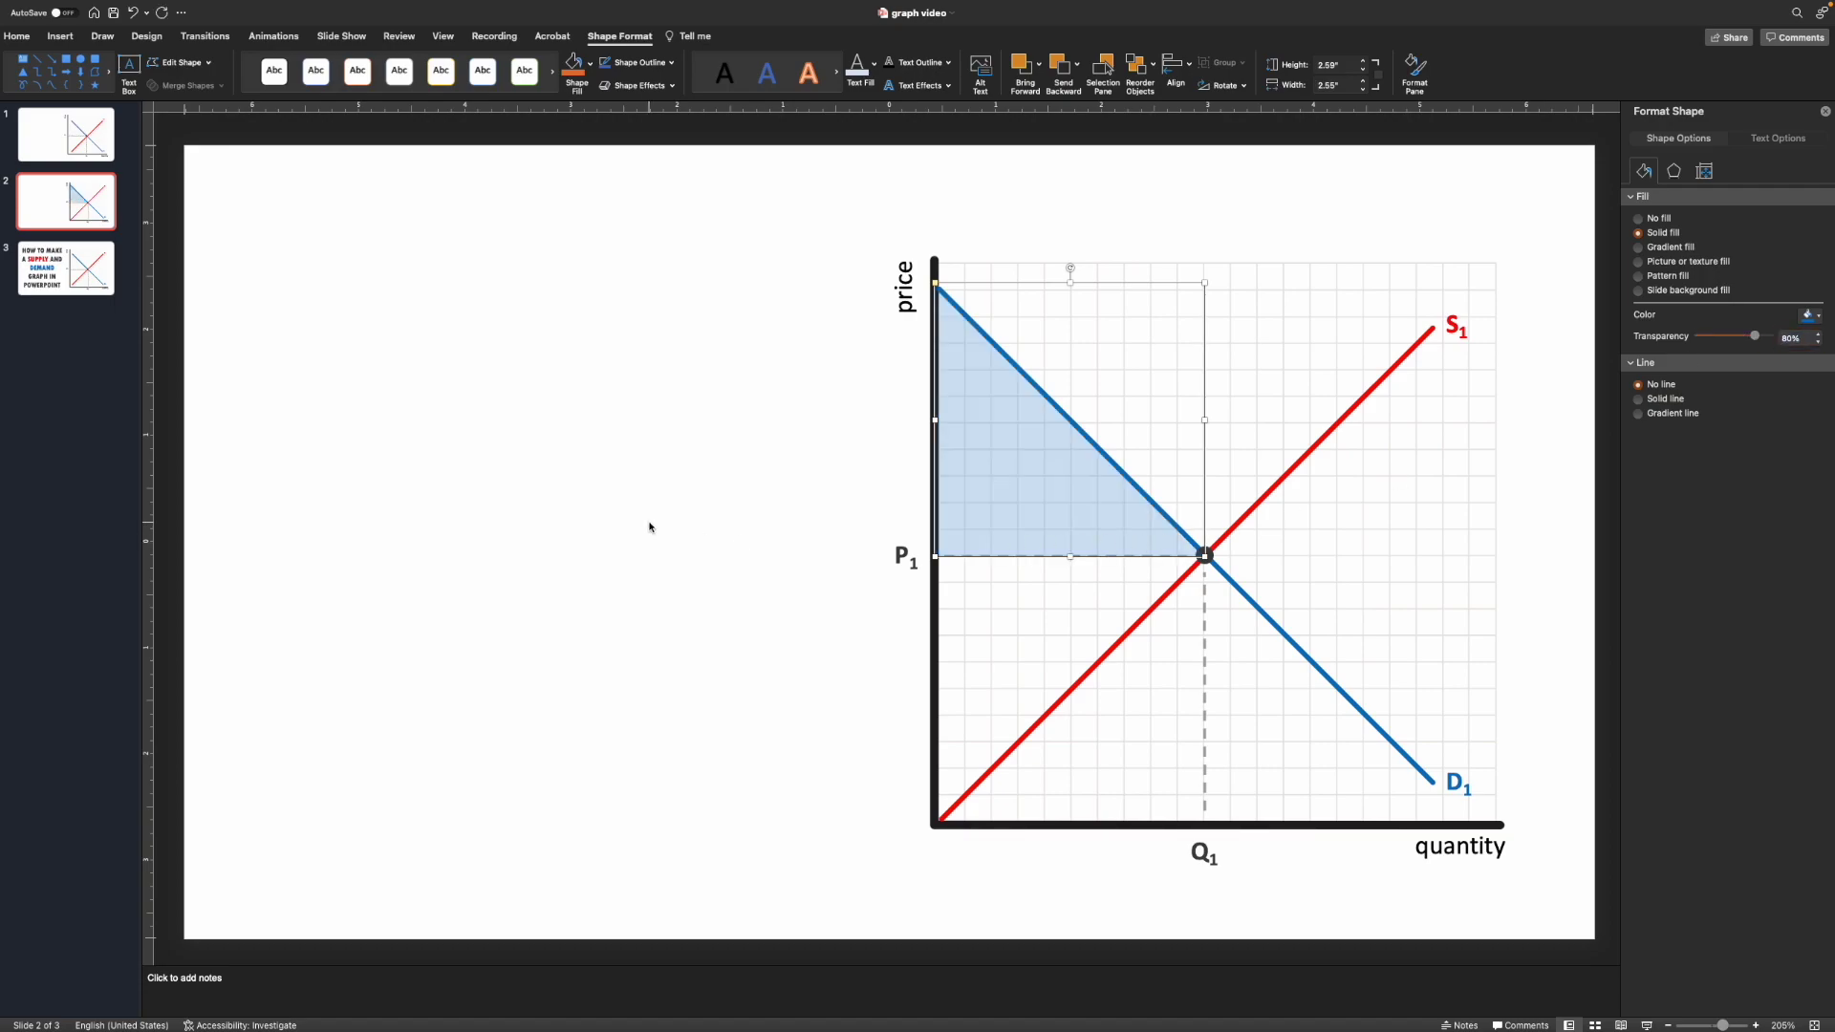
click(841, 653)
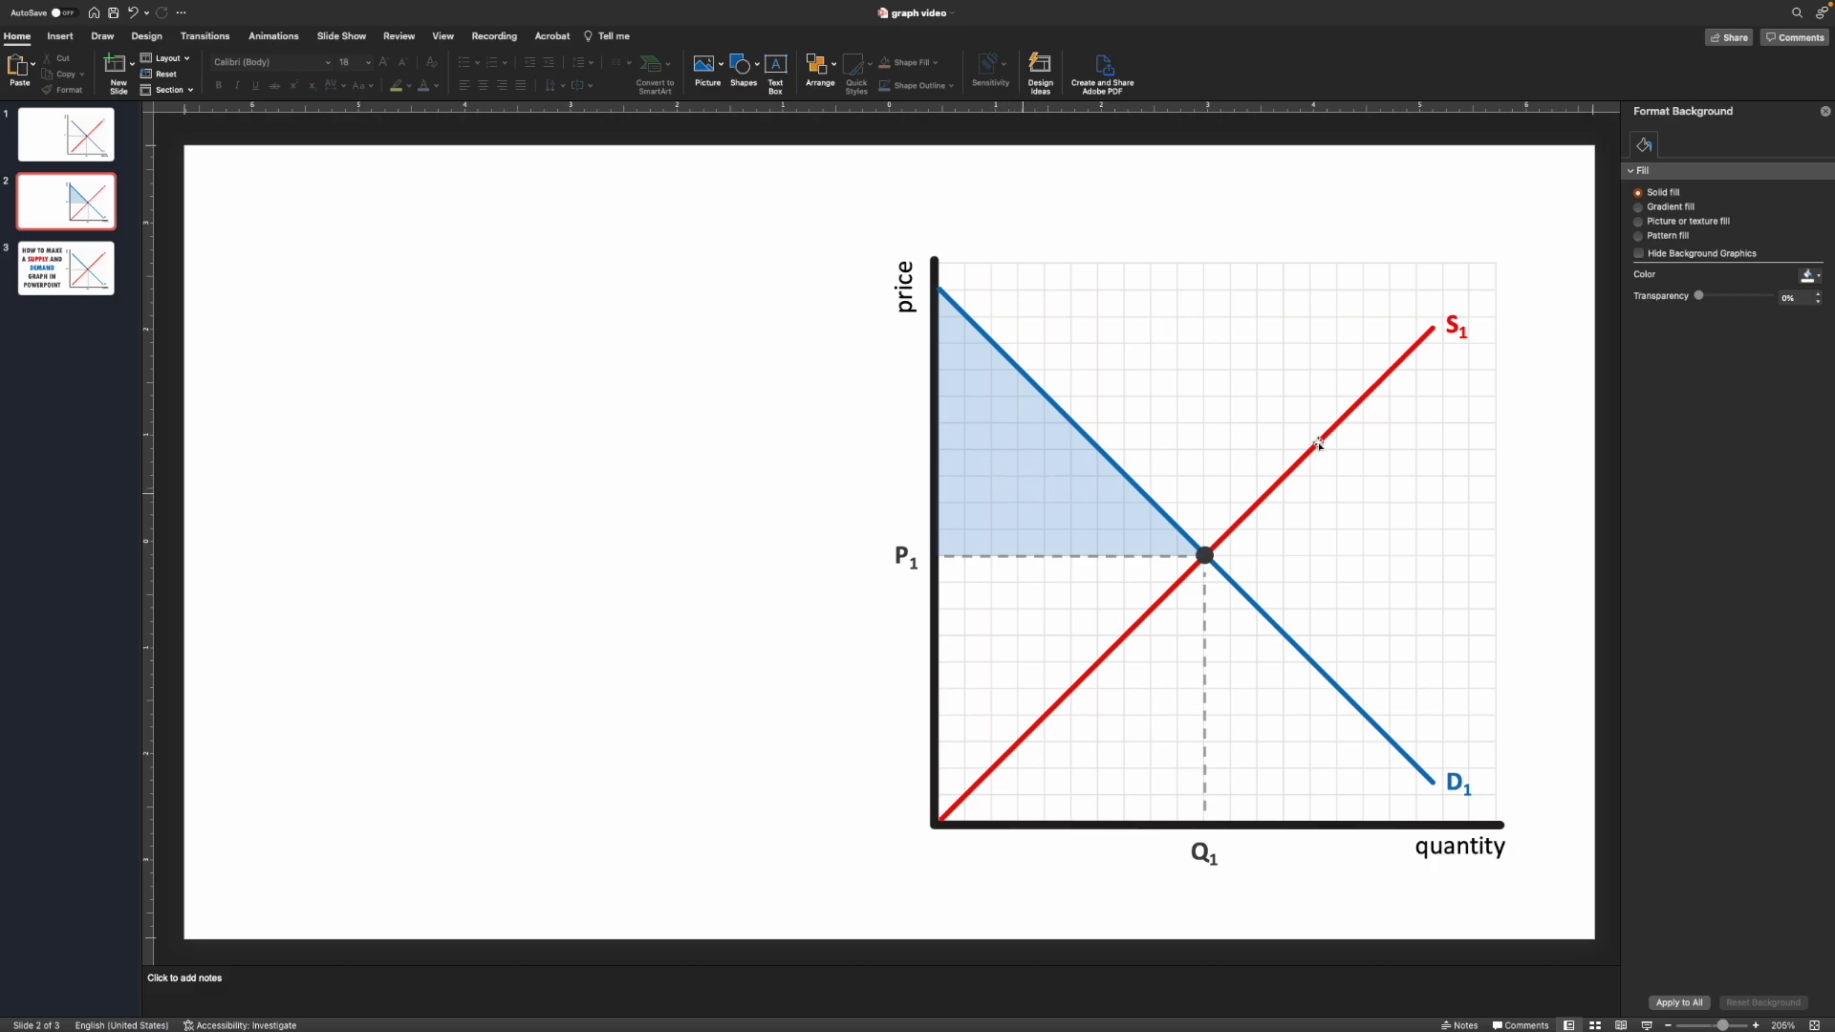
Step: Set the triangle's fill transparency to 75%
click(1012, 440)
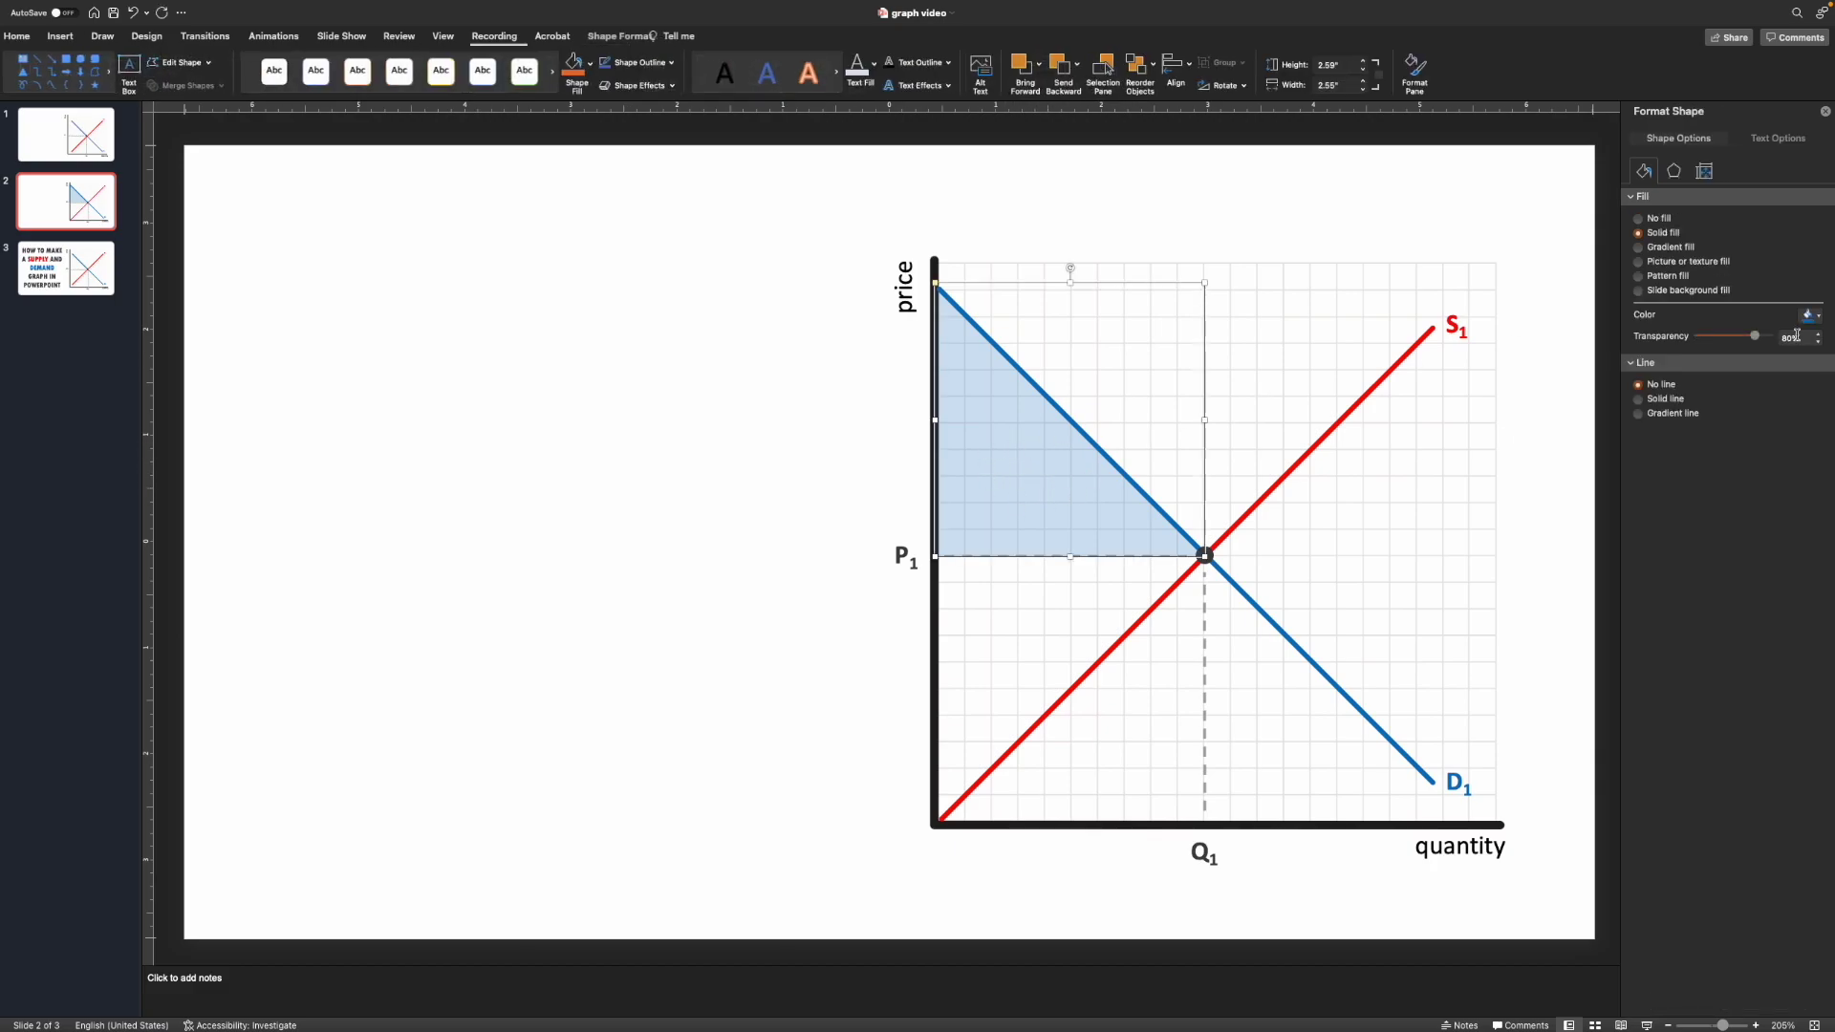
click(1784, 341)
text(75)
key(Return)
click(798, 537)
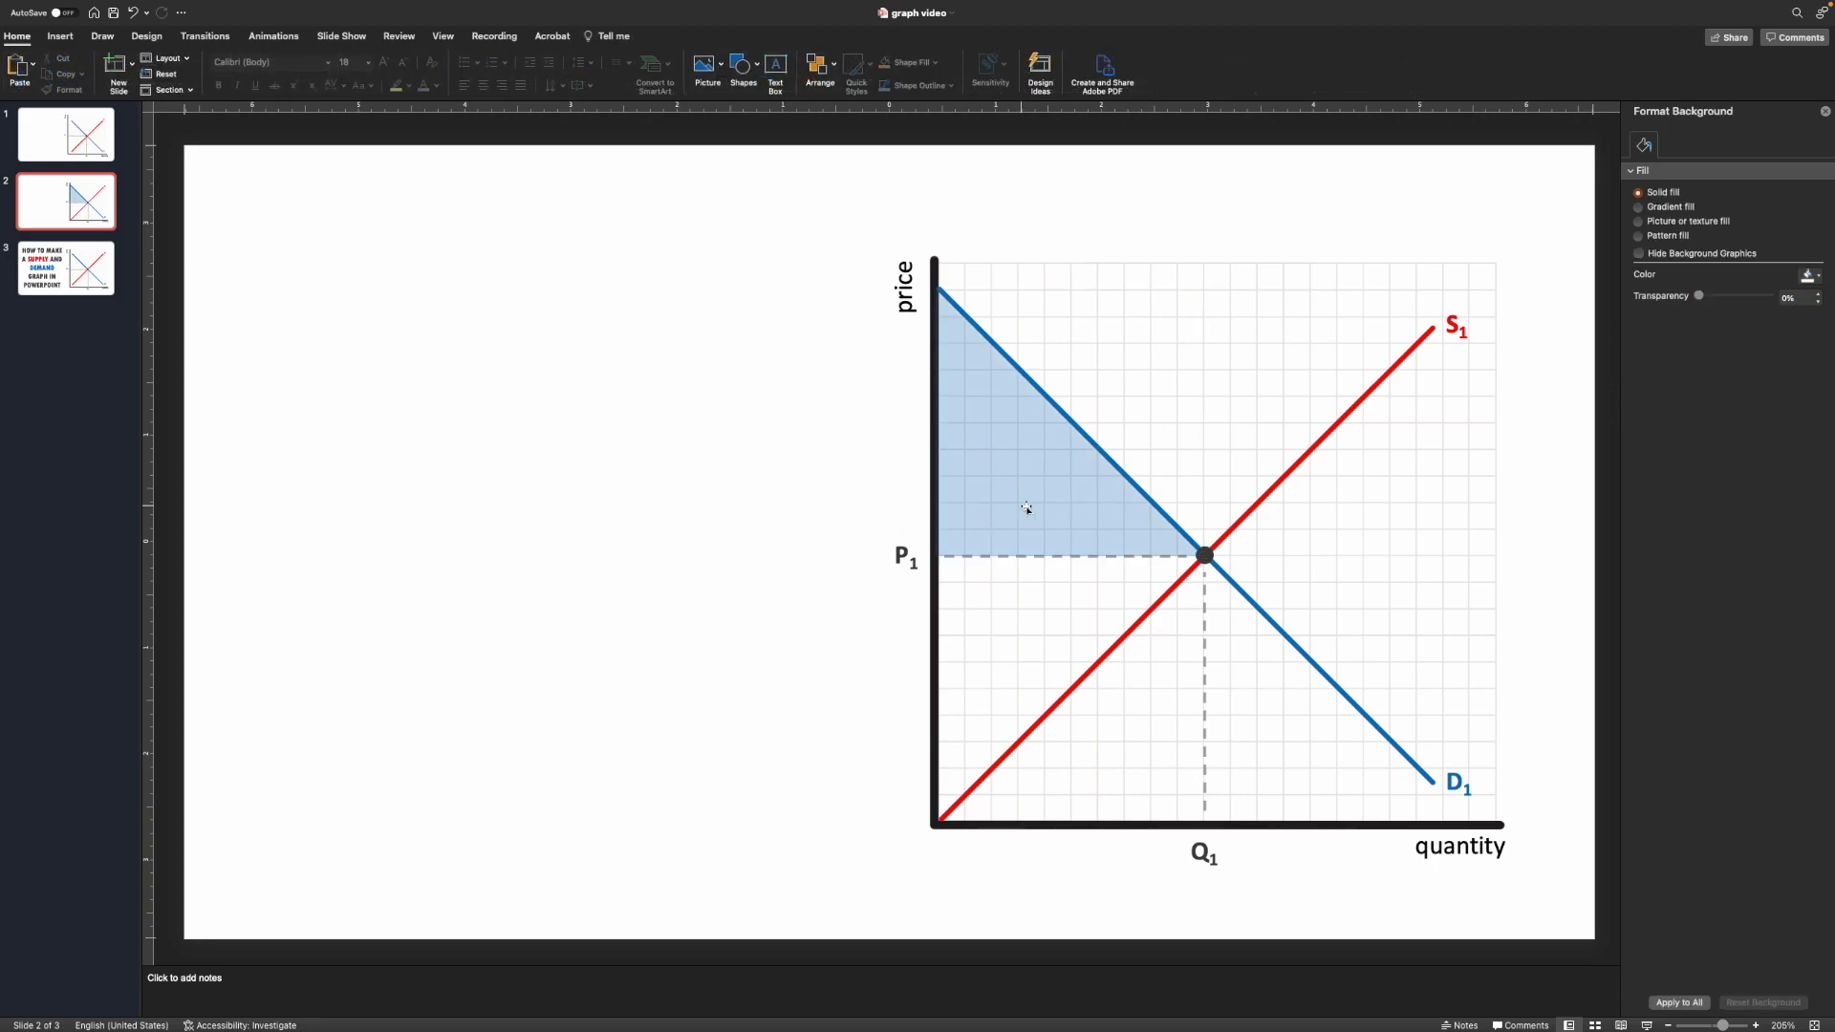
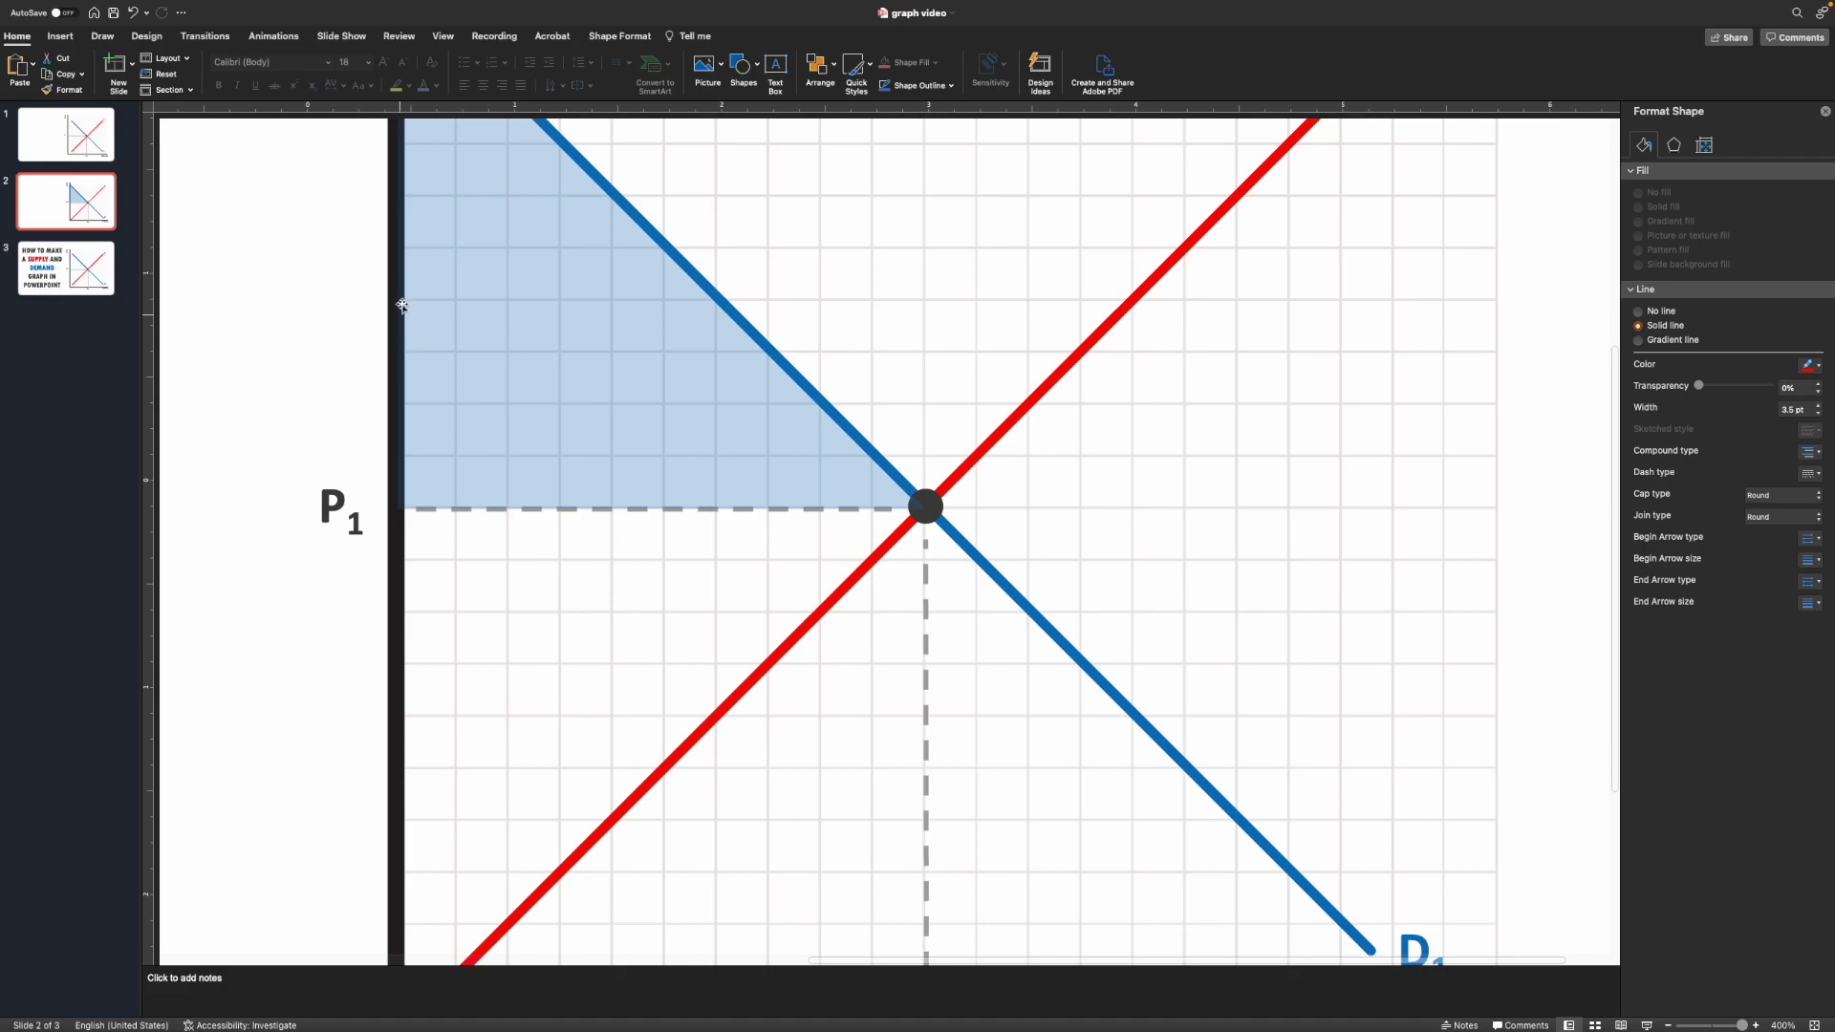
scroll(435, 347, up, 3)
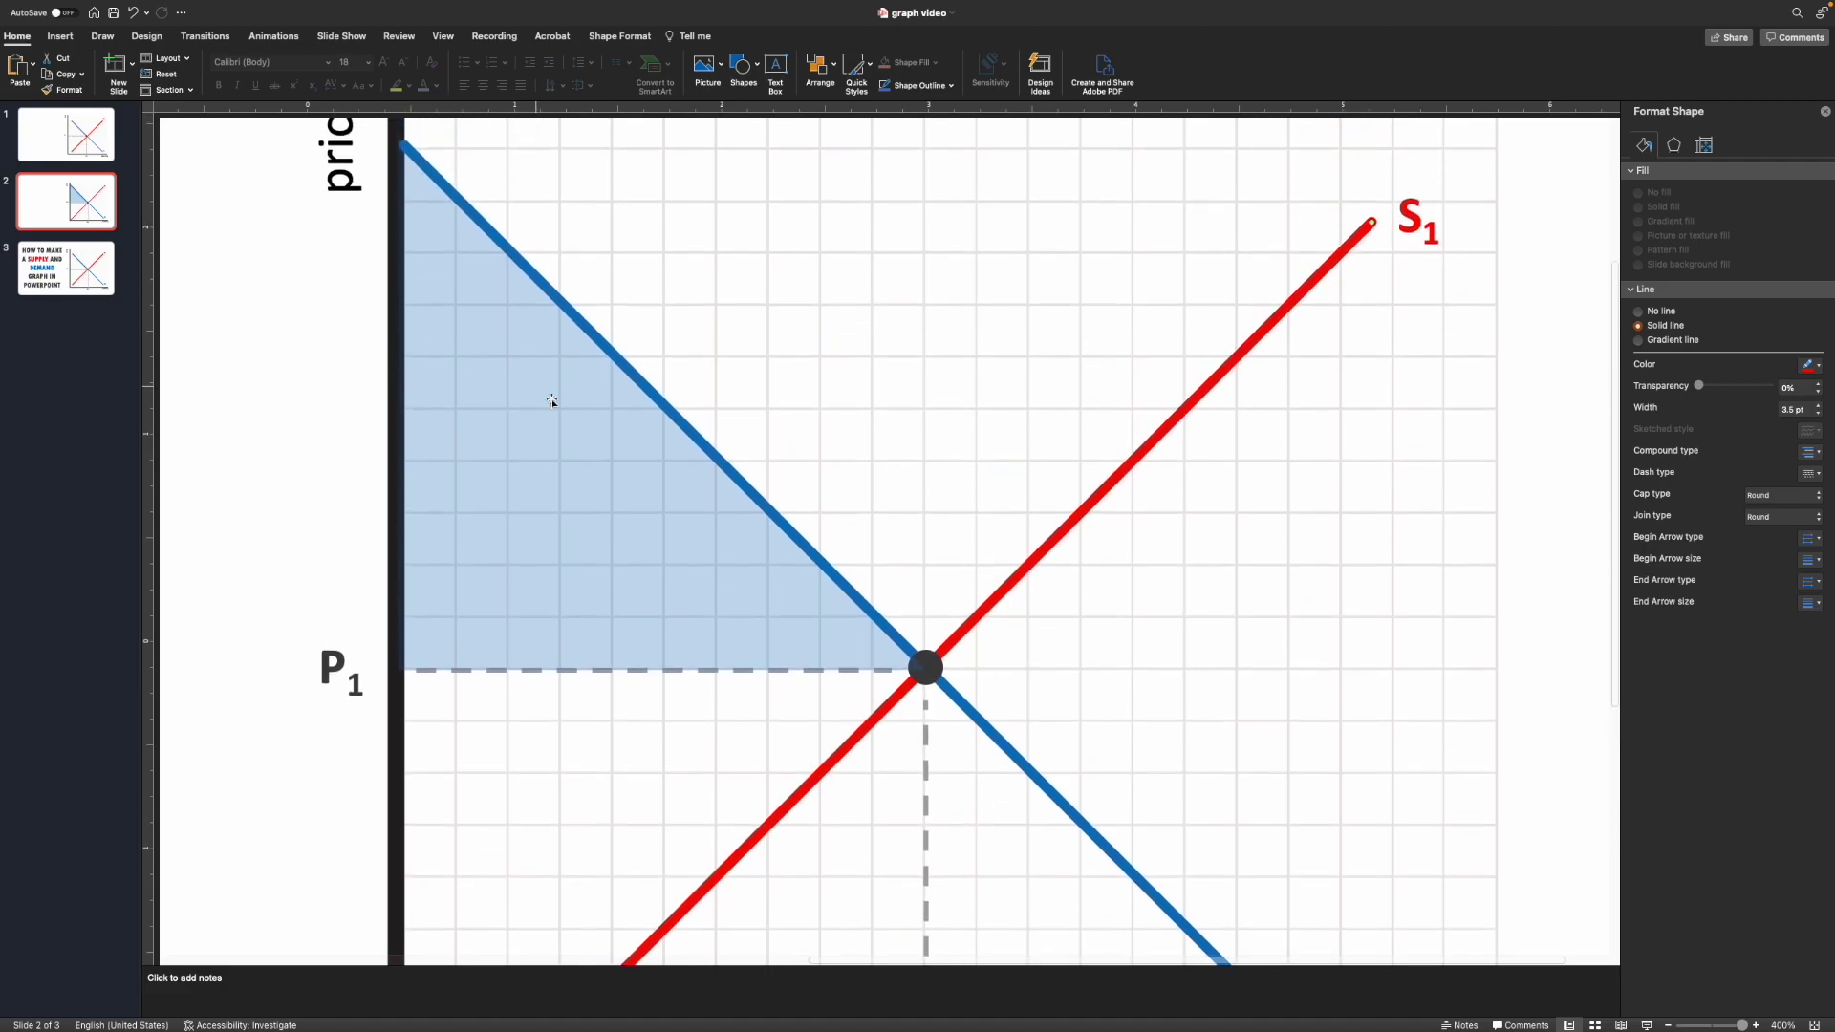
drag(716, 569, 712, 564)
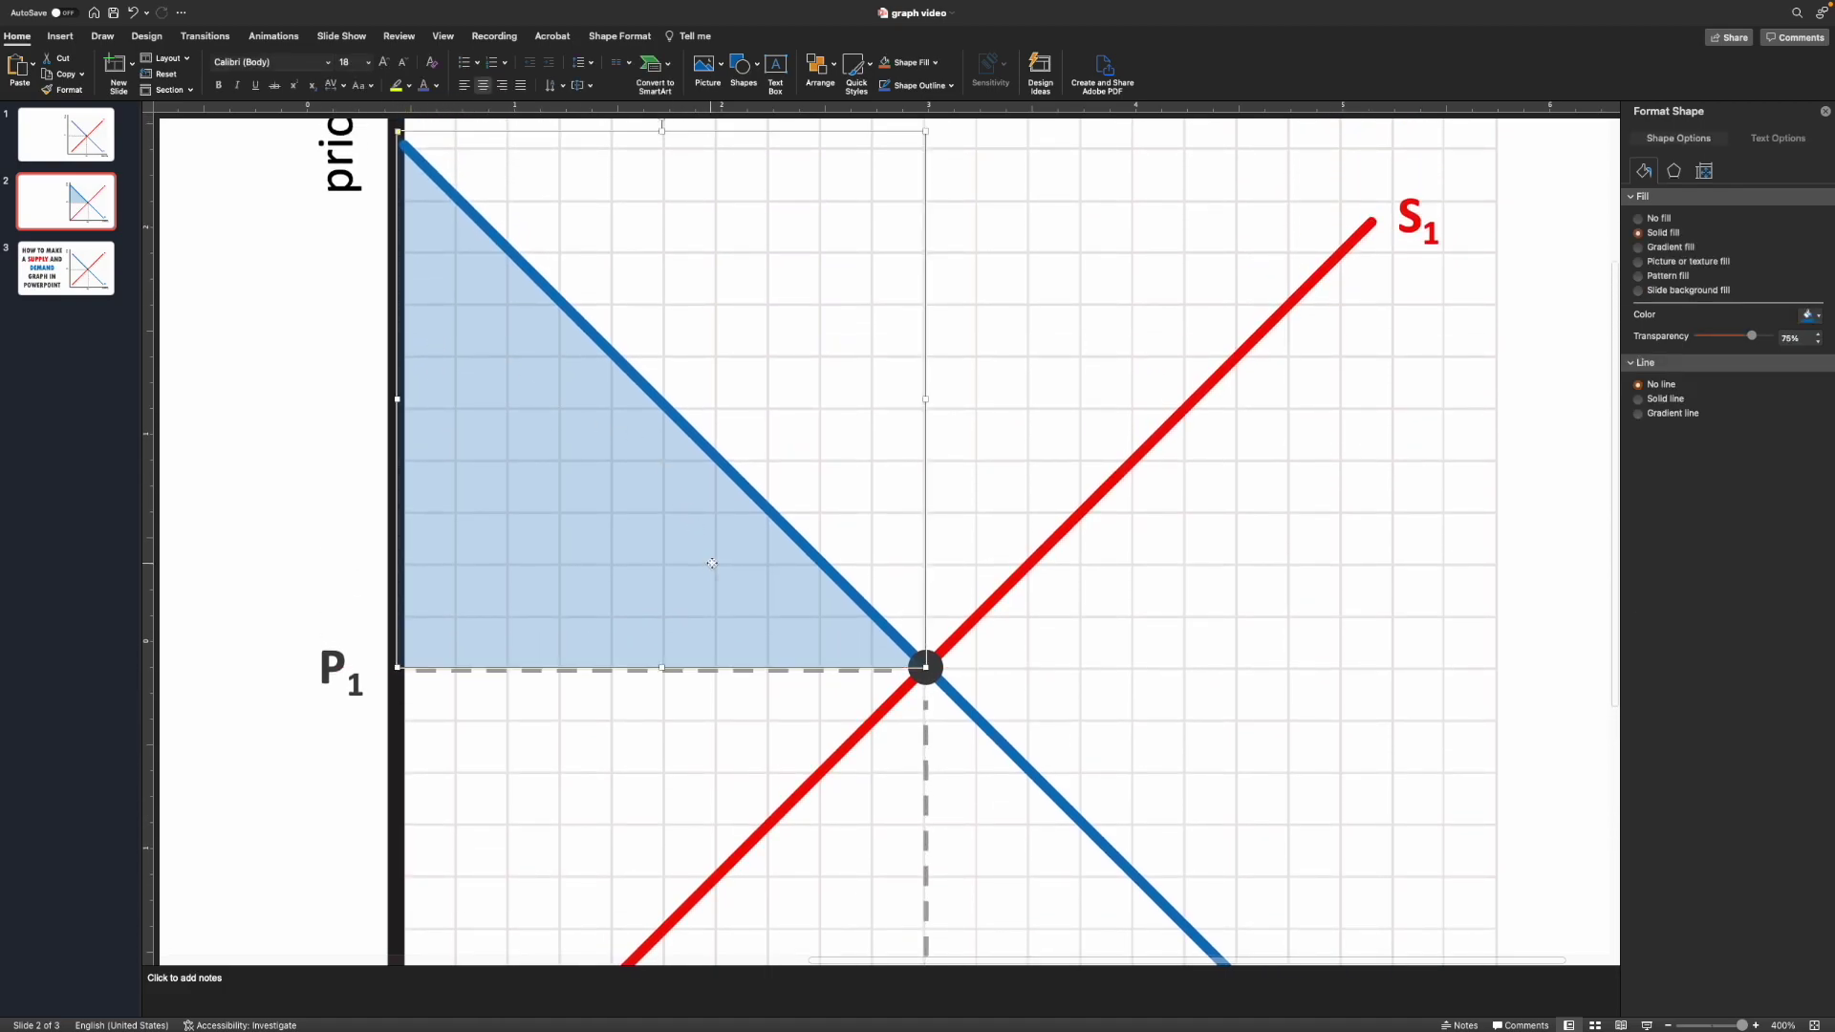
key(super+z)
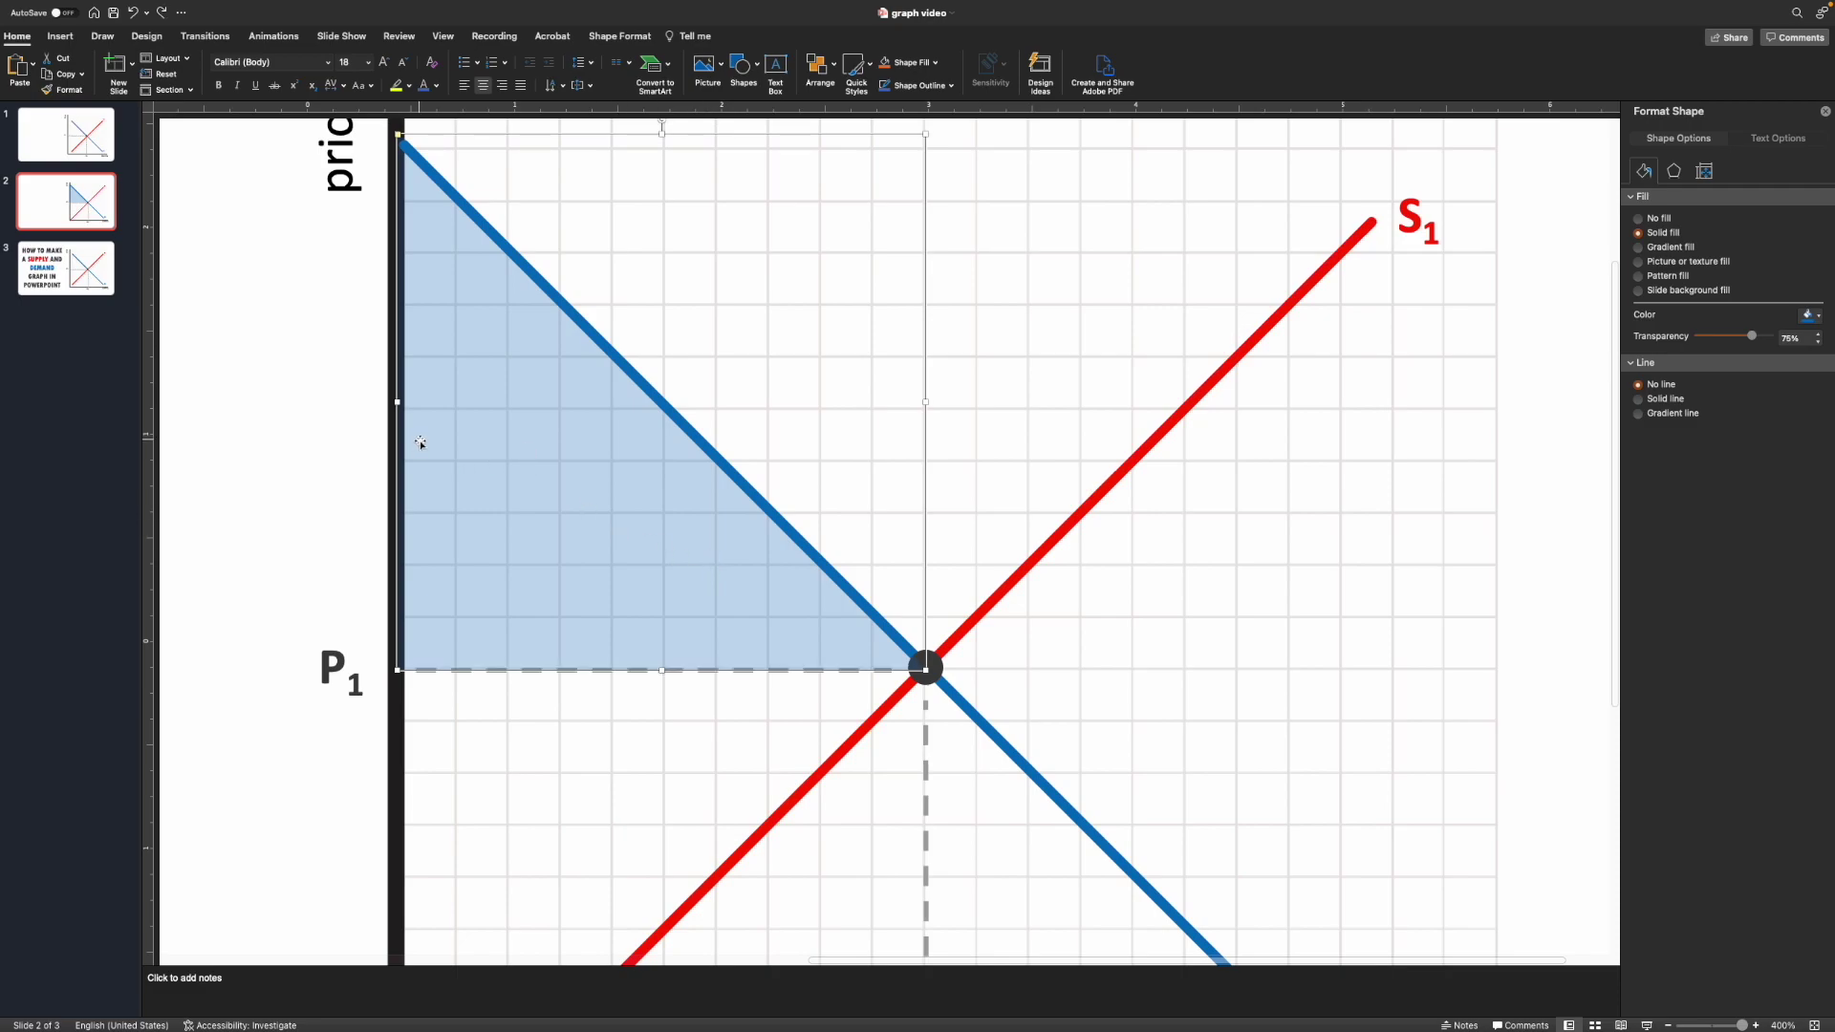
Step: Pull the shaded triangle's left edge inward so it no longer overlaps the price axis
scroll(496, 495, up, 3)
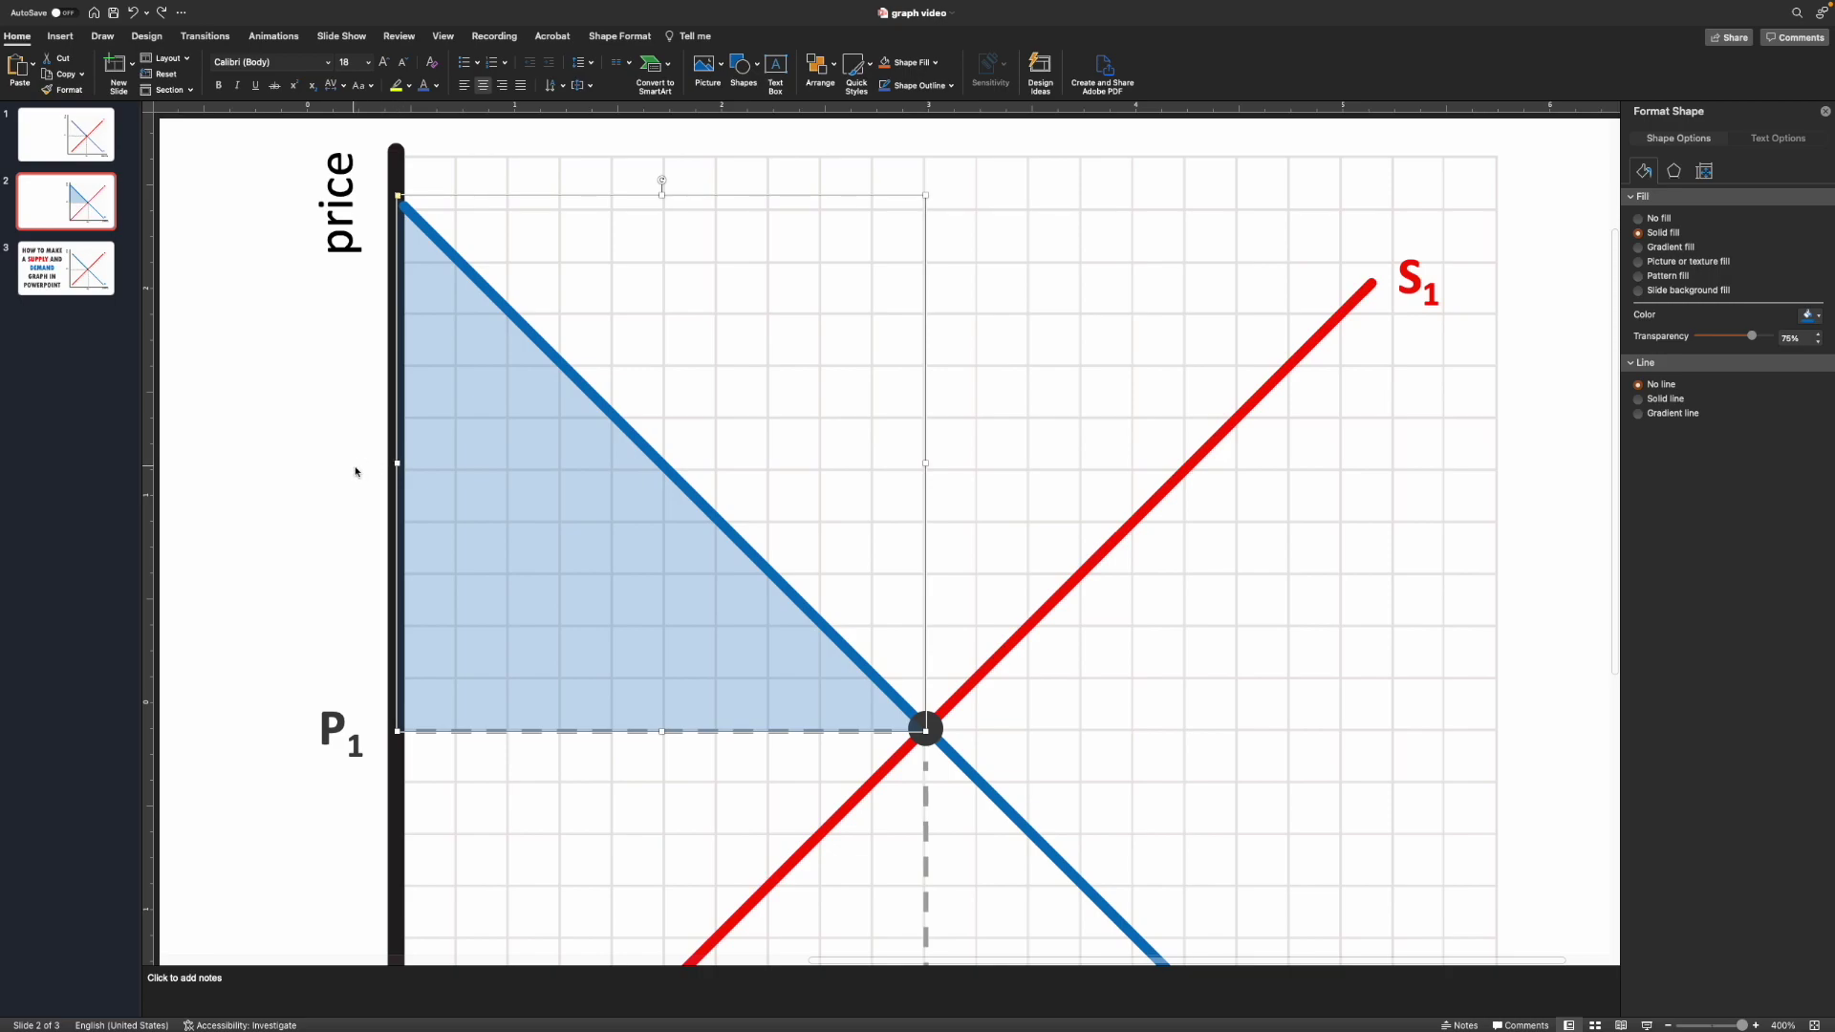
click(396, 469)
click(402, 475)
drag(398, 466, 403, 465)
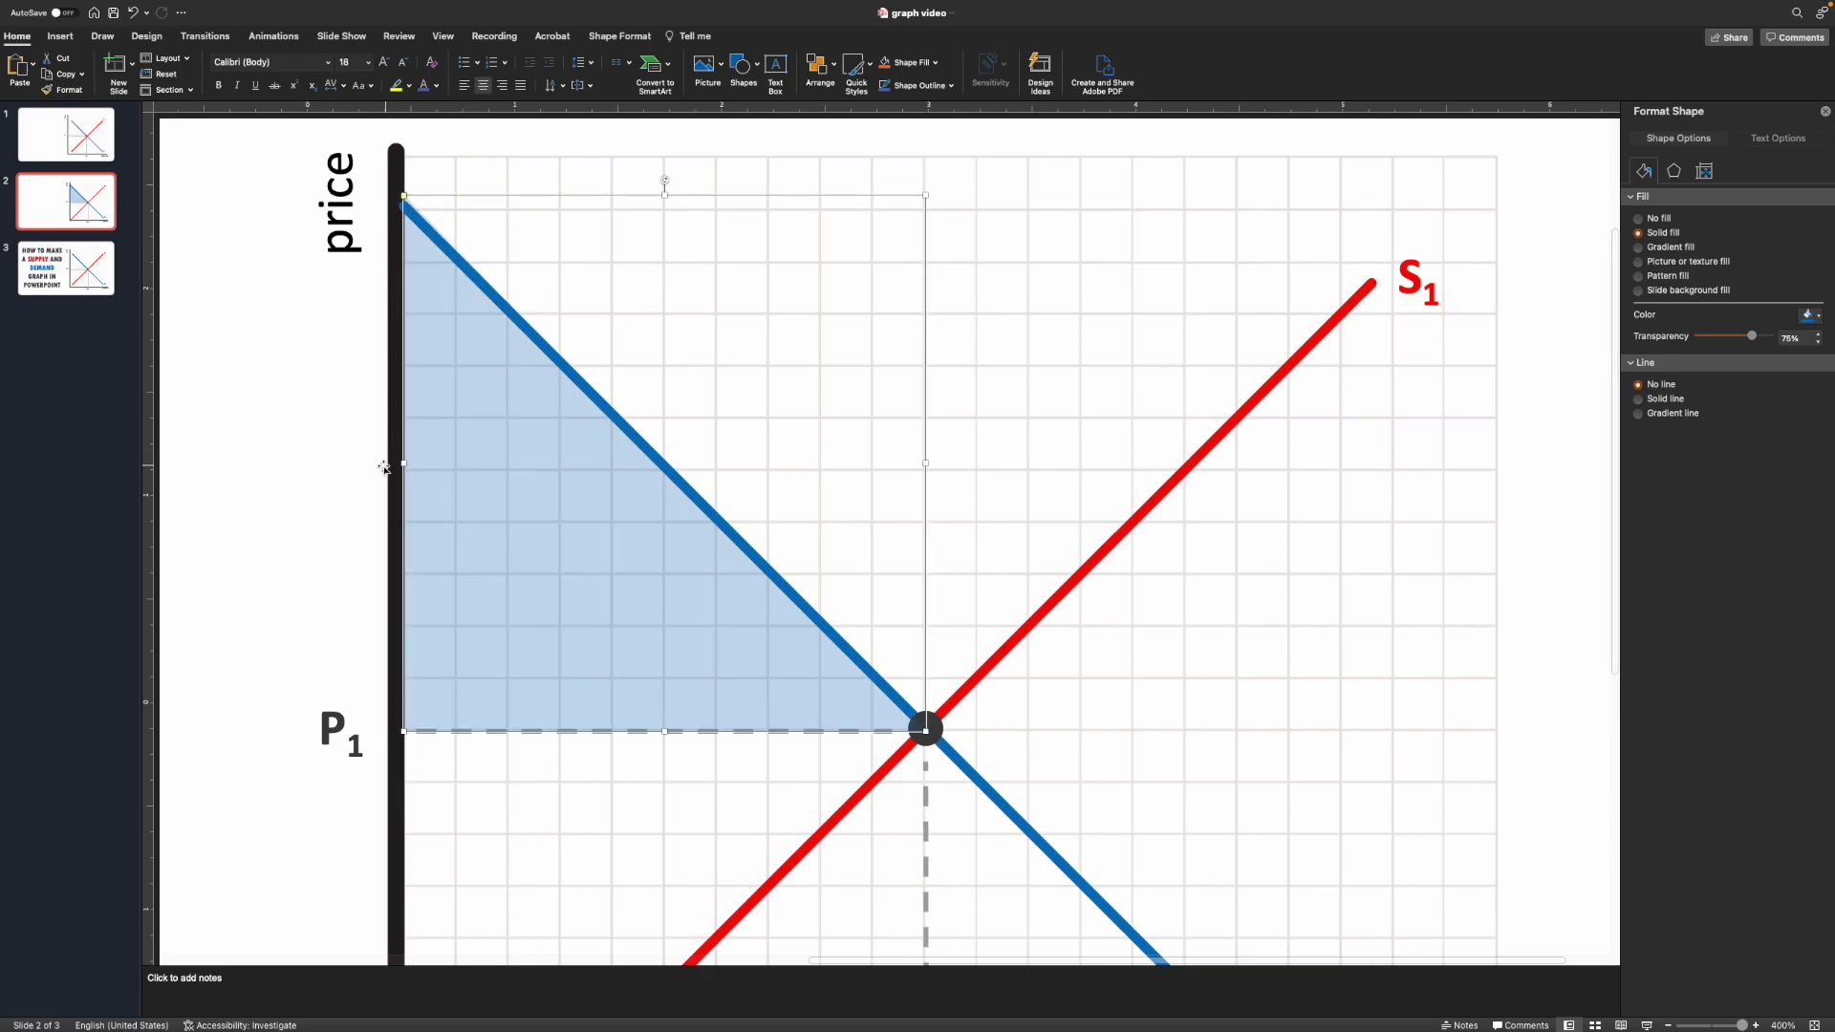
click(384, 467)
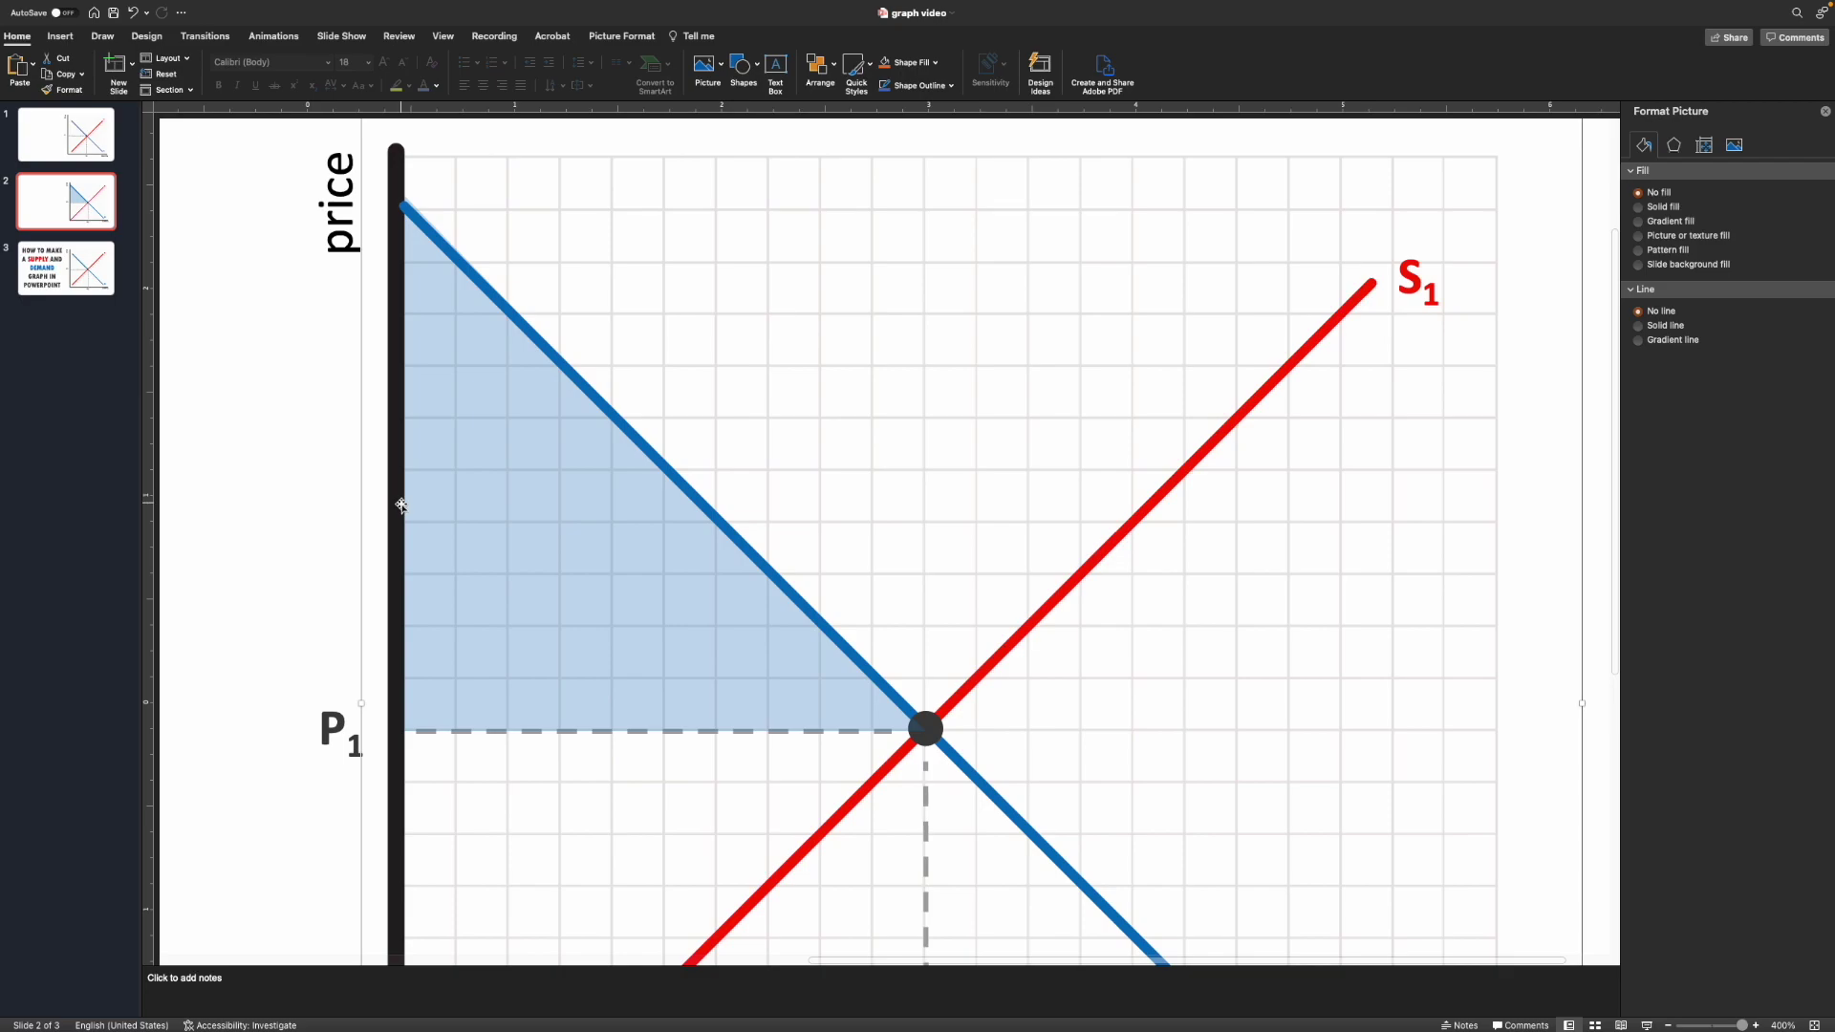
Step: Lower the triangle's top edge slightly so its apex meets the start of the demand line at the price axis
click(471, 314)
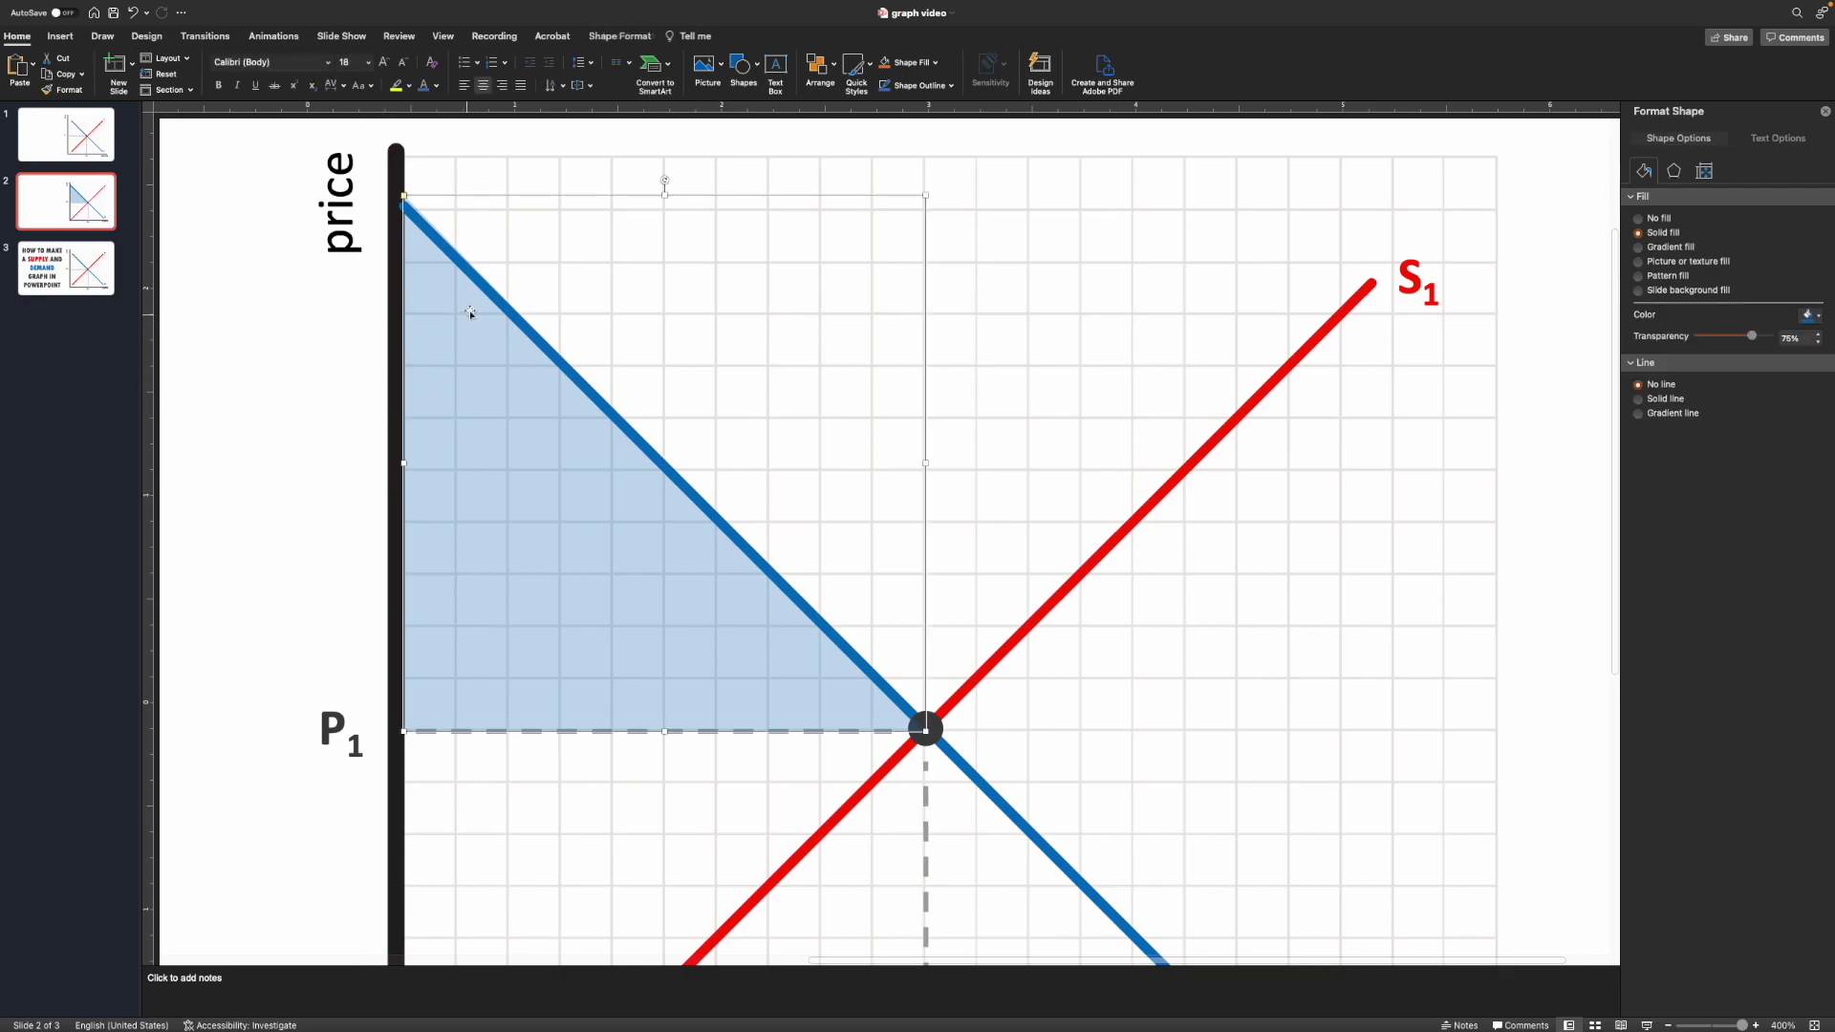
drag(664, 195, 664, 203)
click(654, 174)
click(525, 533)
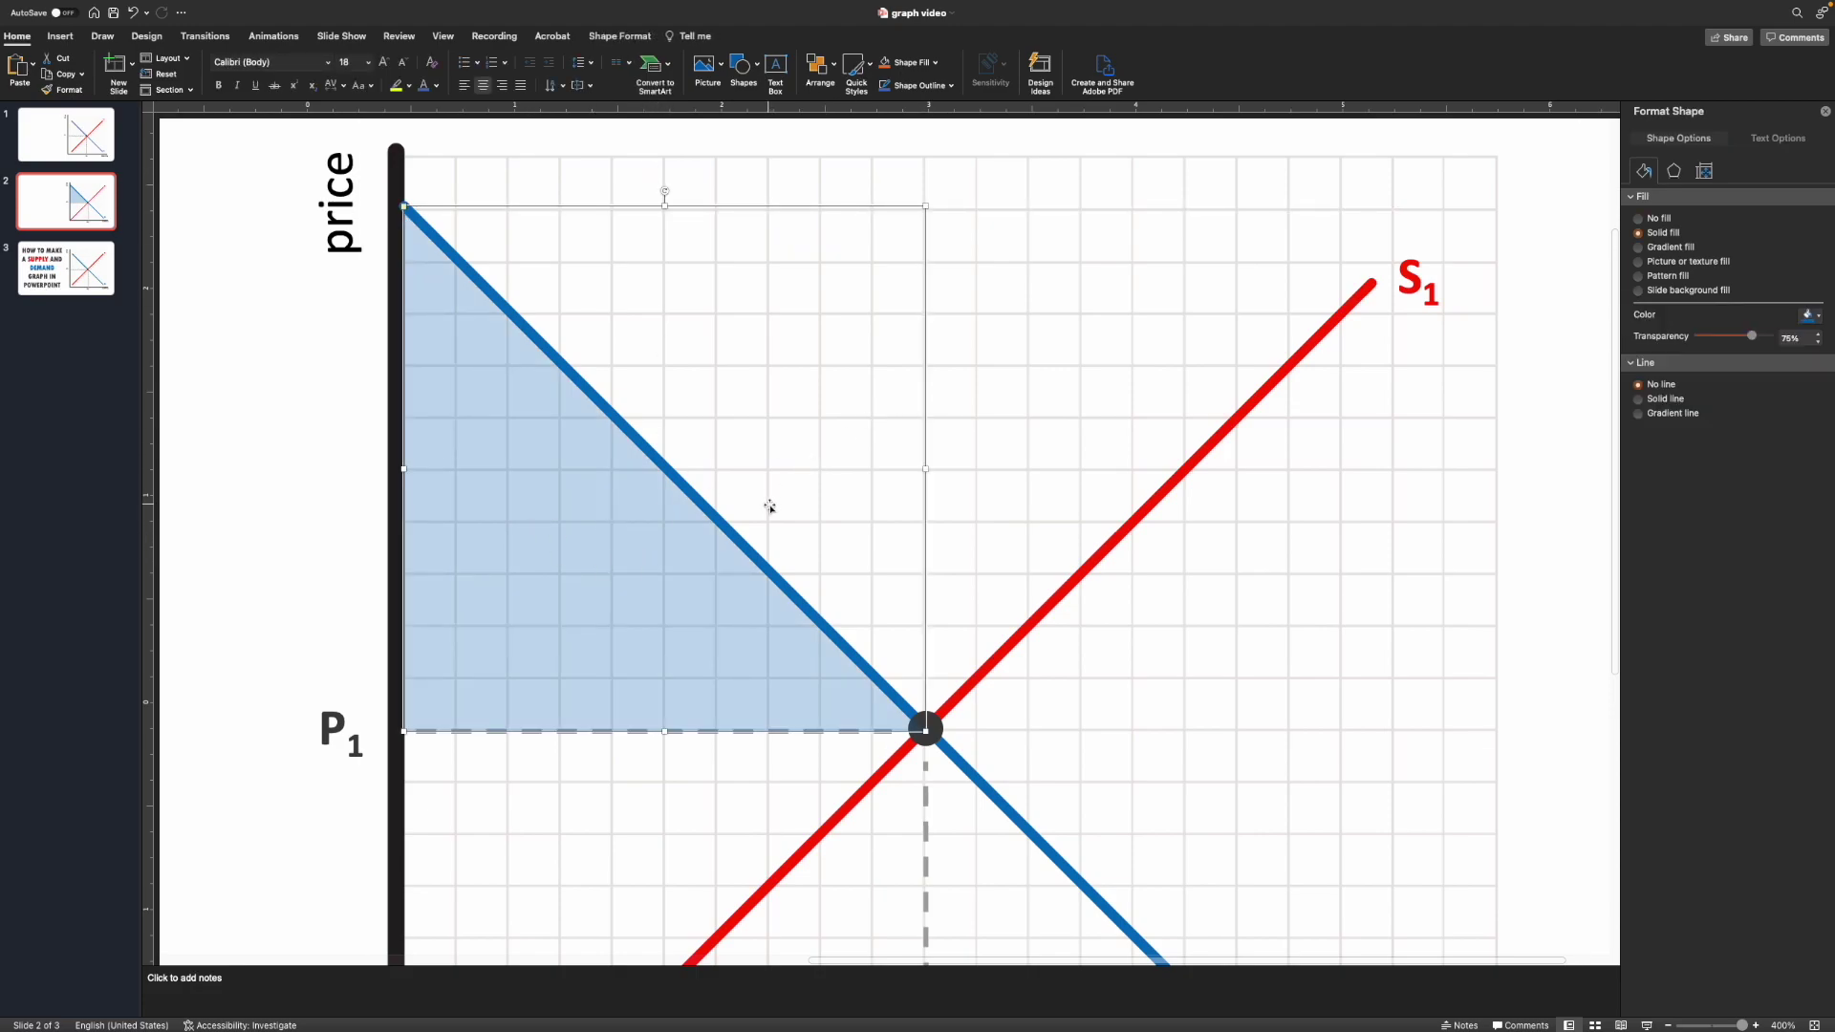
Step: Send the shaded triangle to the back, behind the graph's lines and grid
right_click(643, 570)
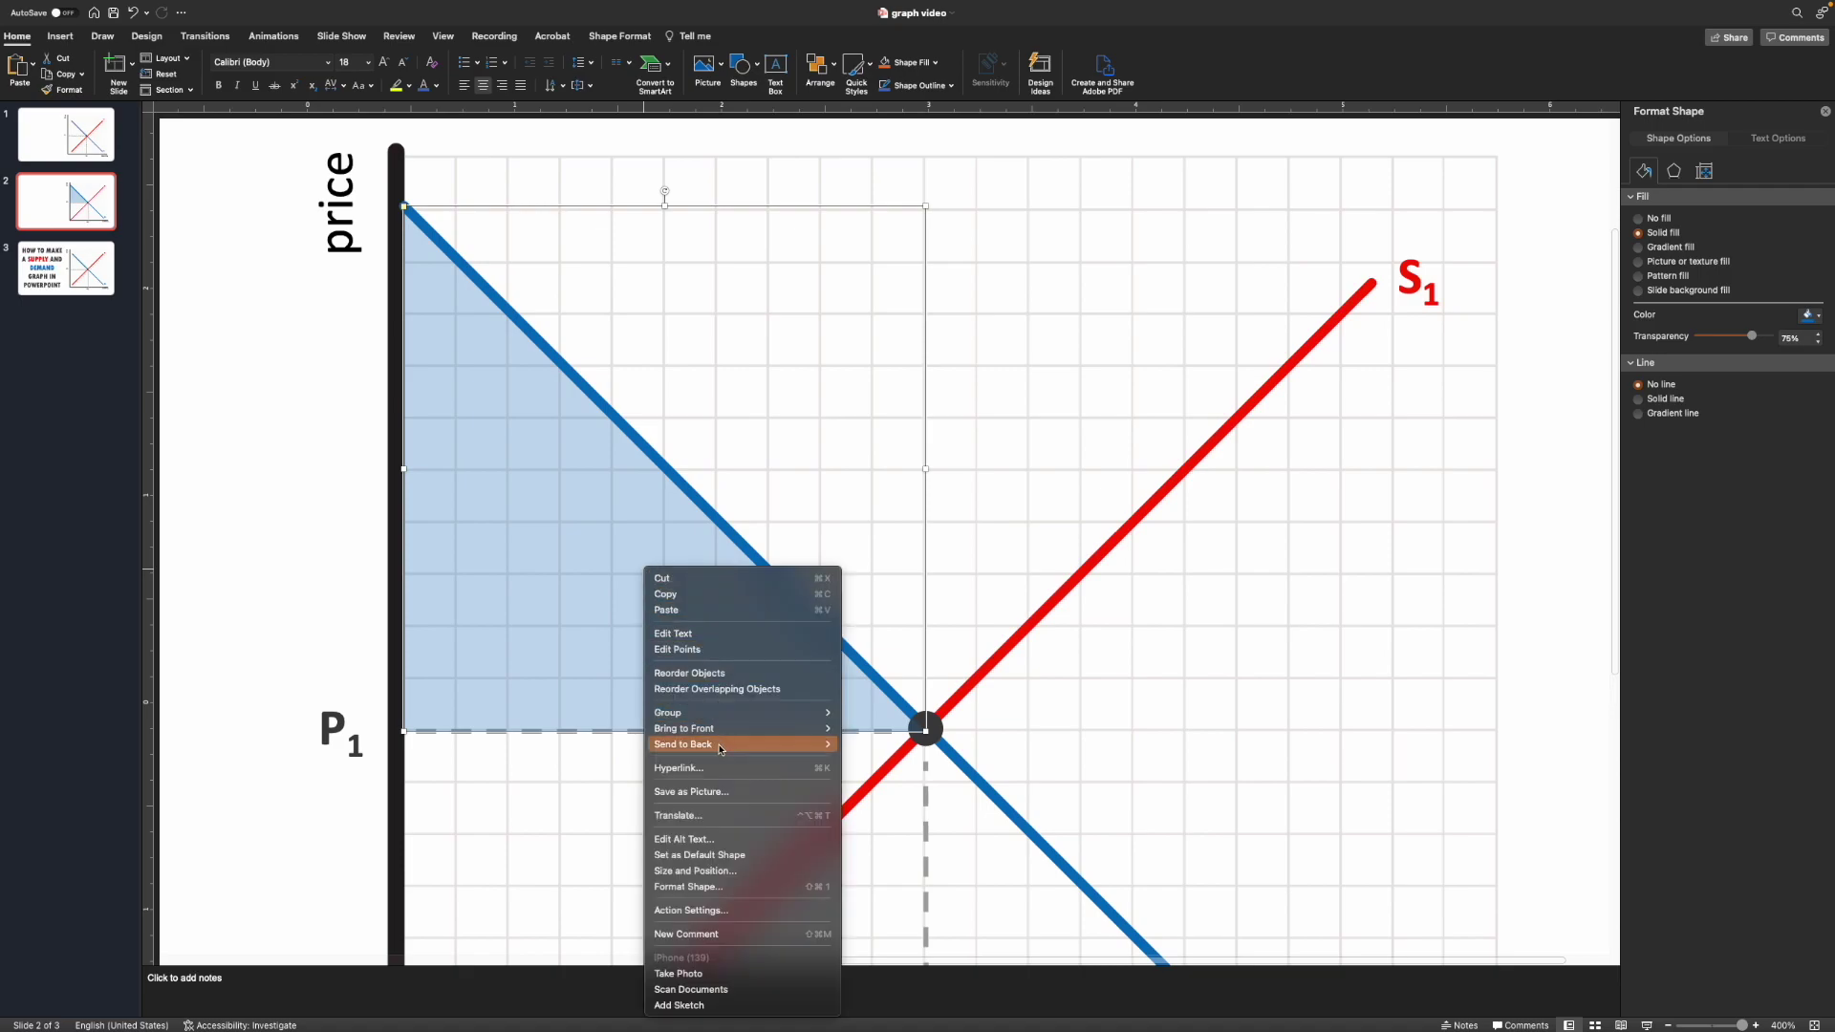
mouse_move(720, 750)
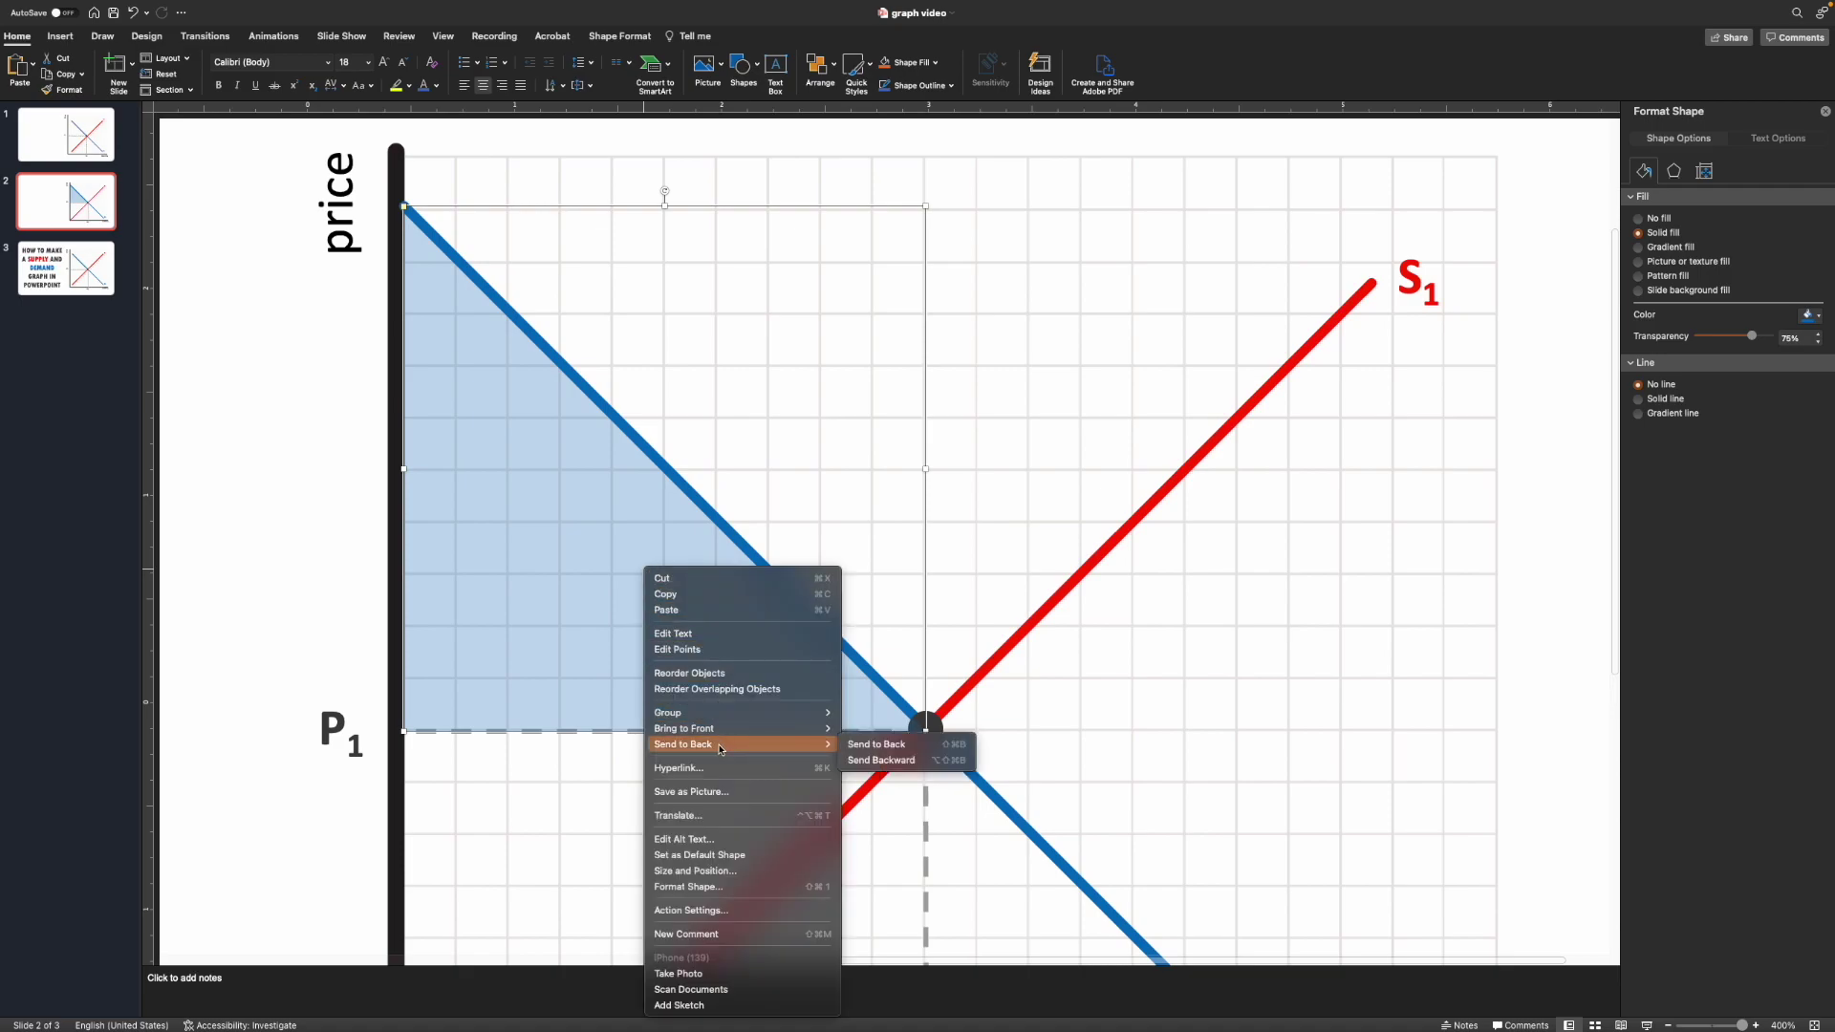
click(858, 750)
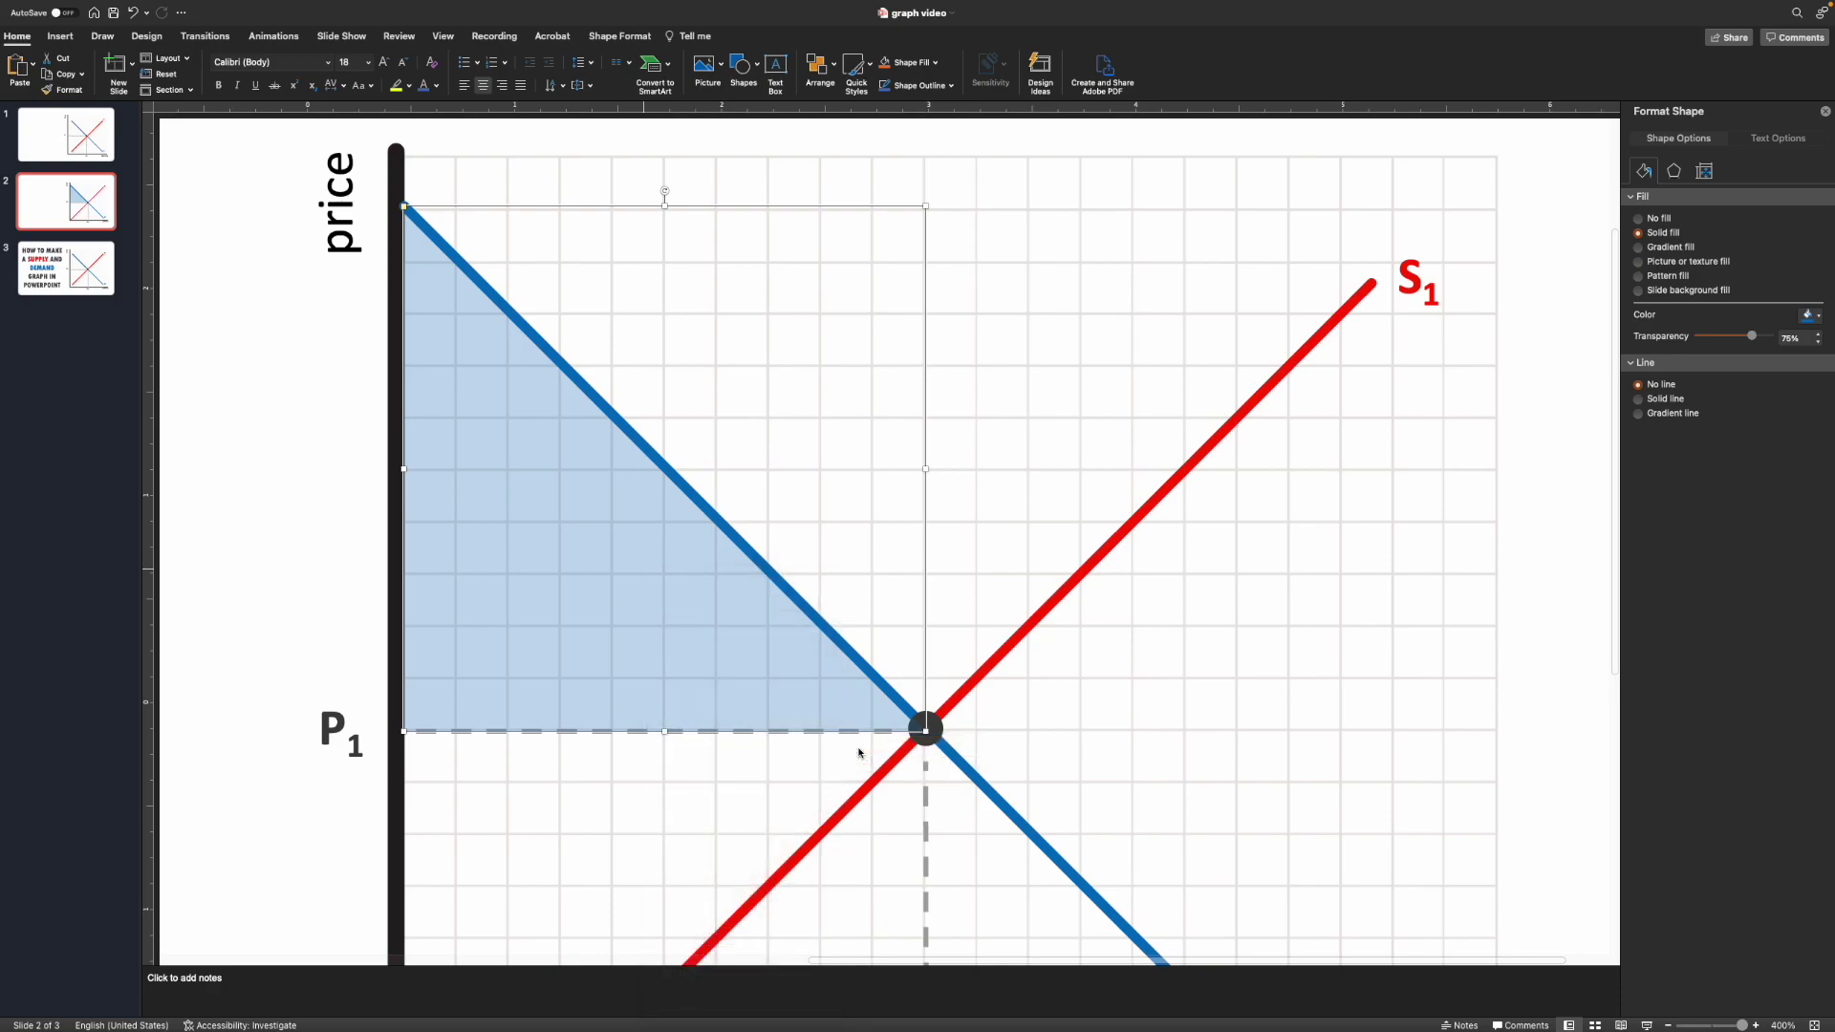
Step: Send the grid picture to the back so it sits behind the shaded triangle
click(550, 571)
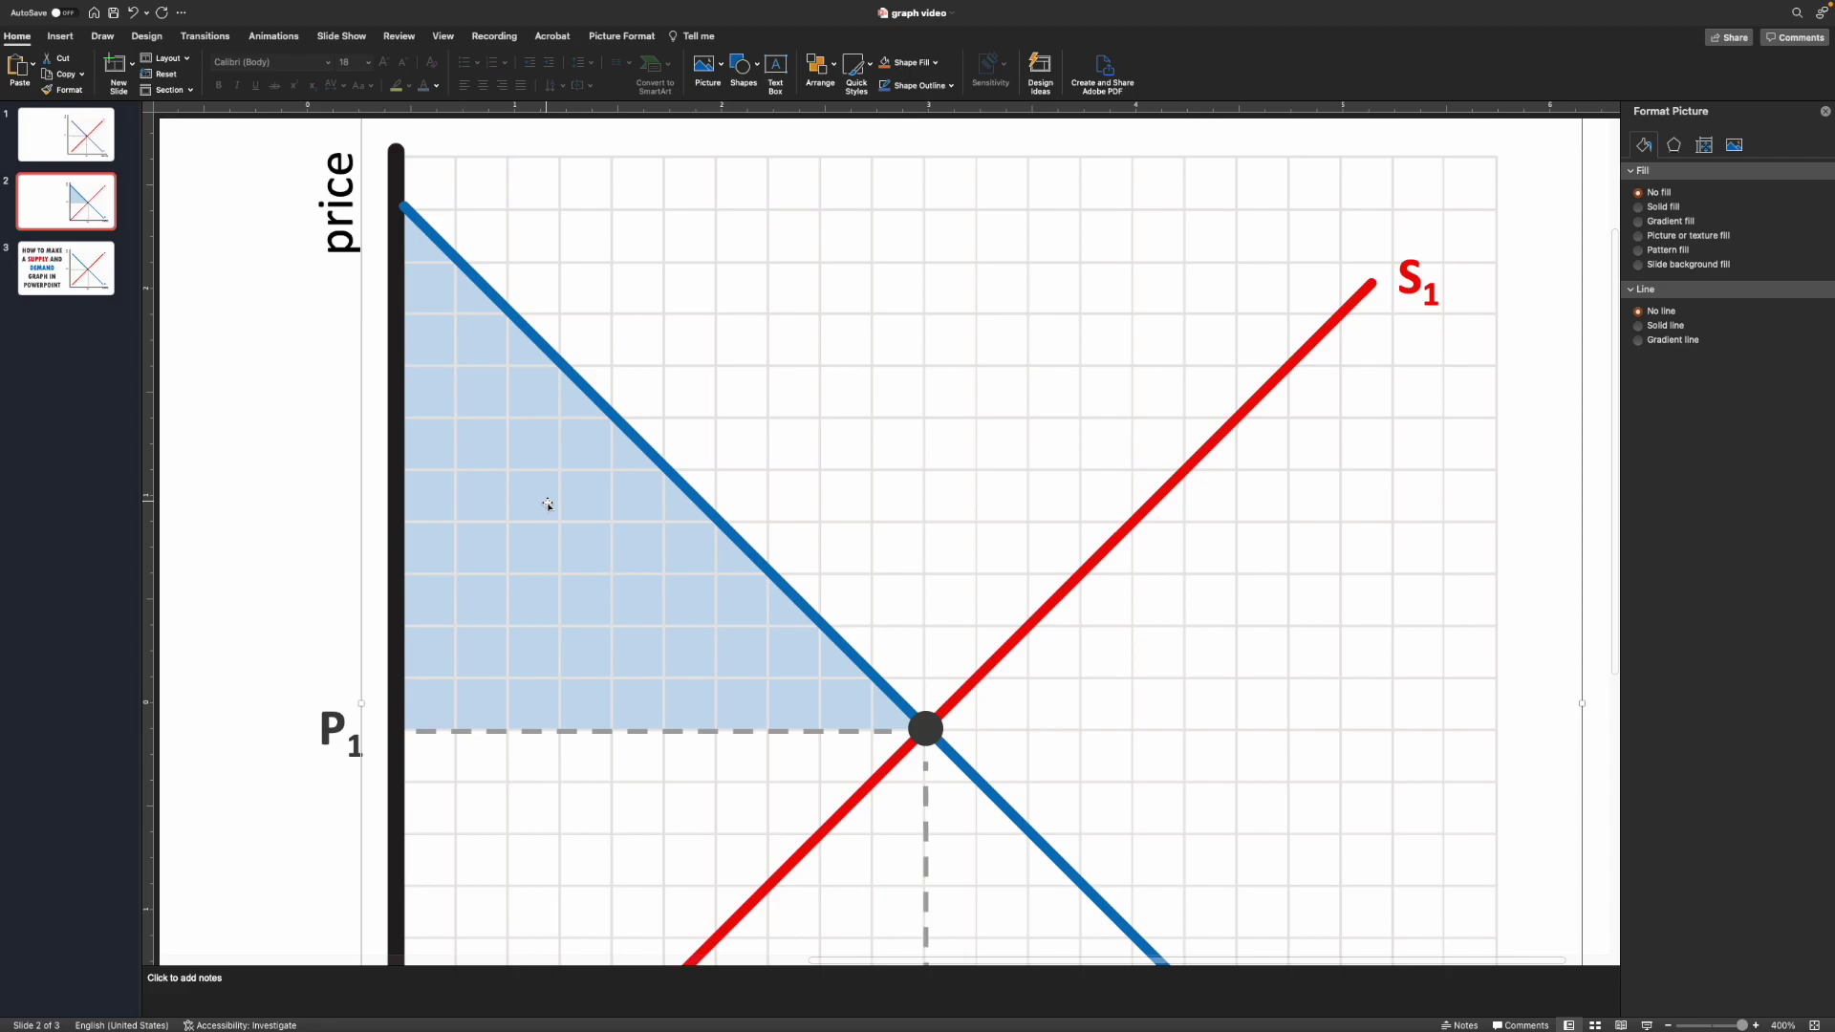
right_click(698, 246)
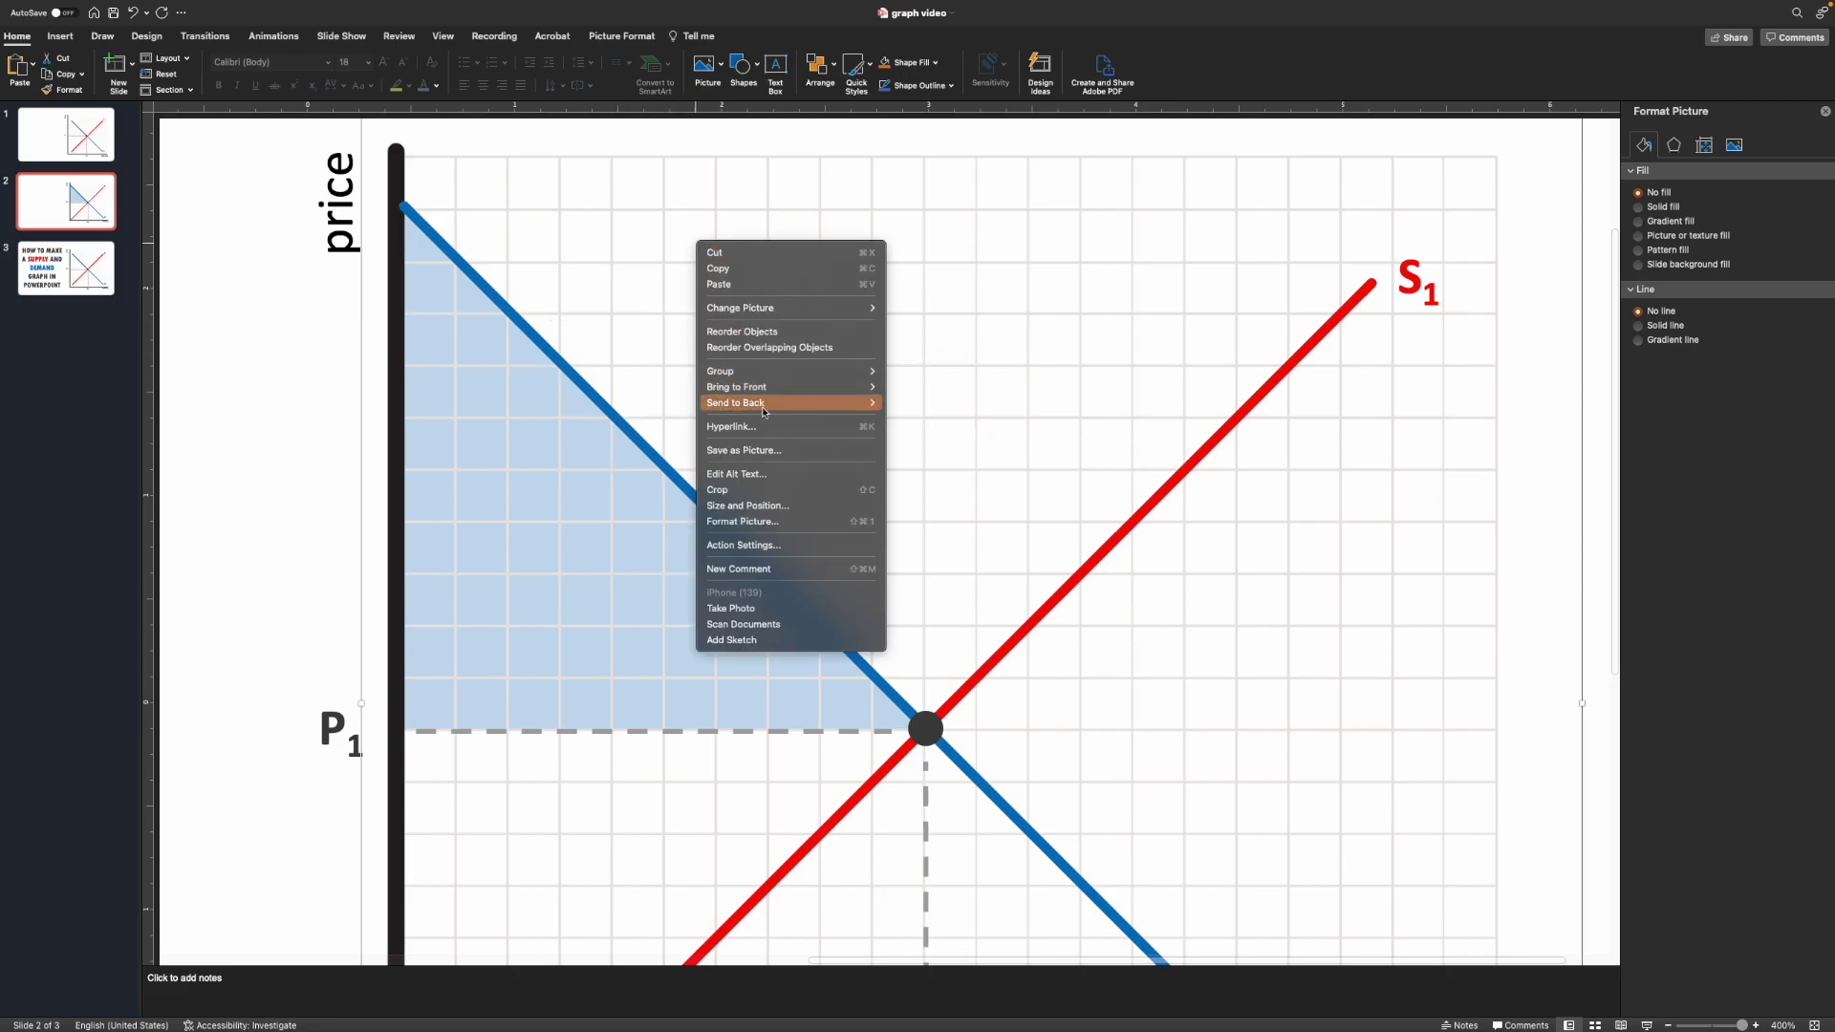
mouse_move(765, 404)
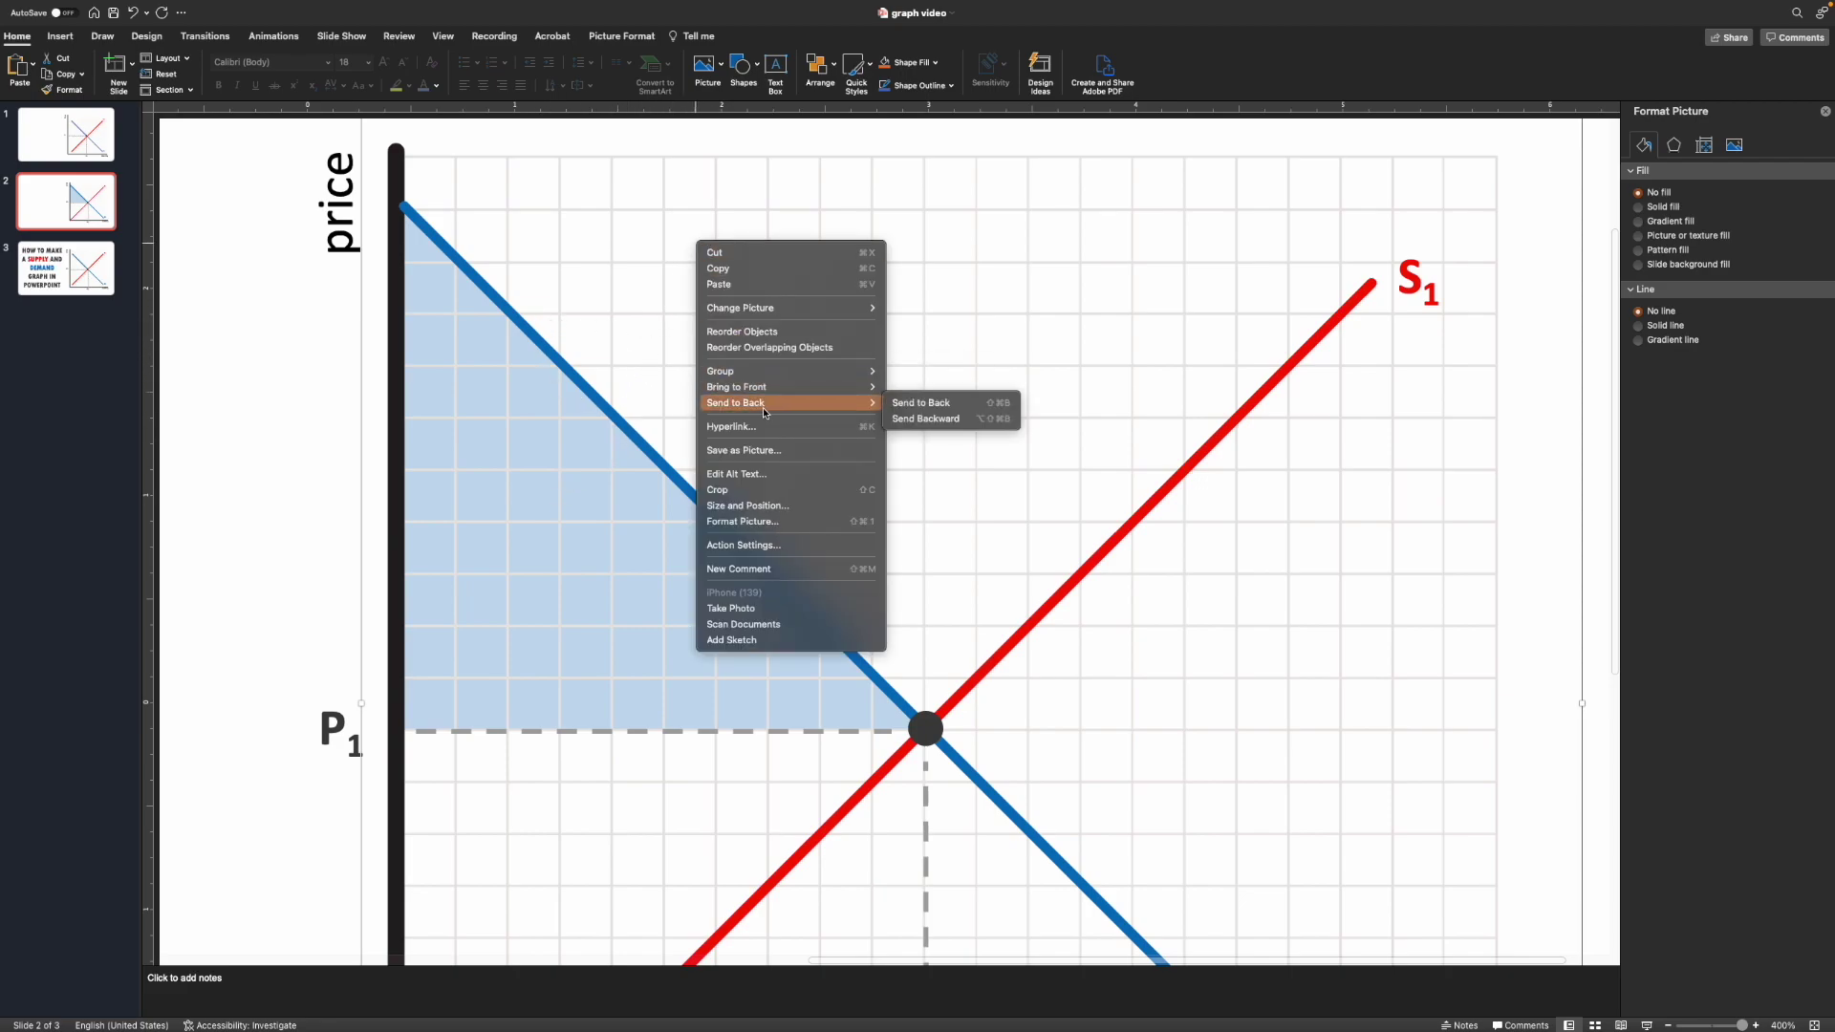
click(945, 412)
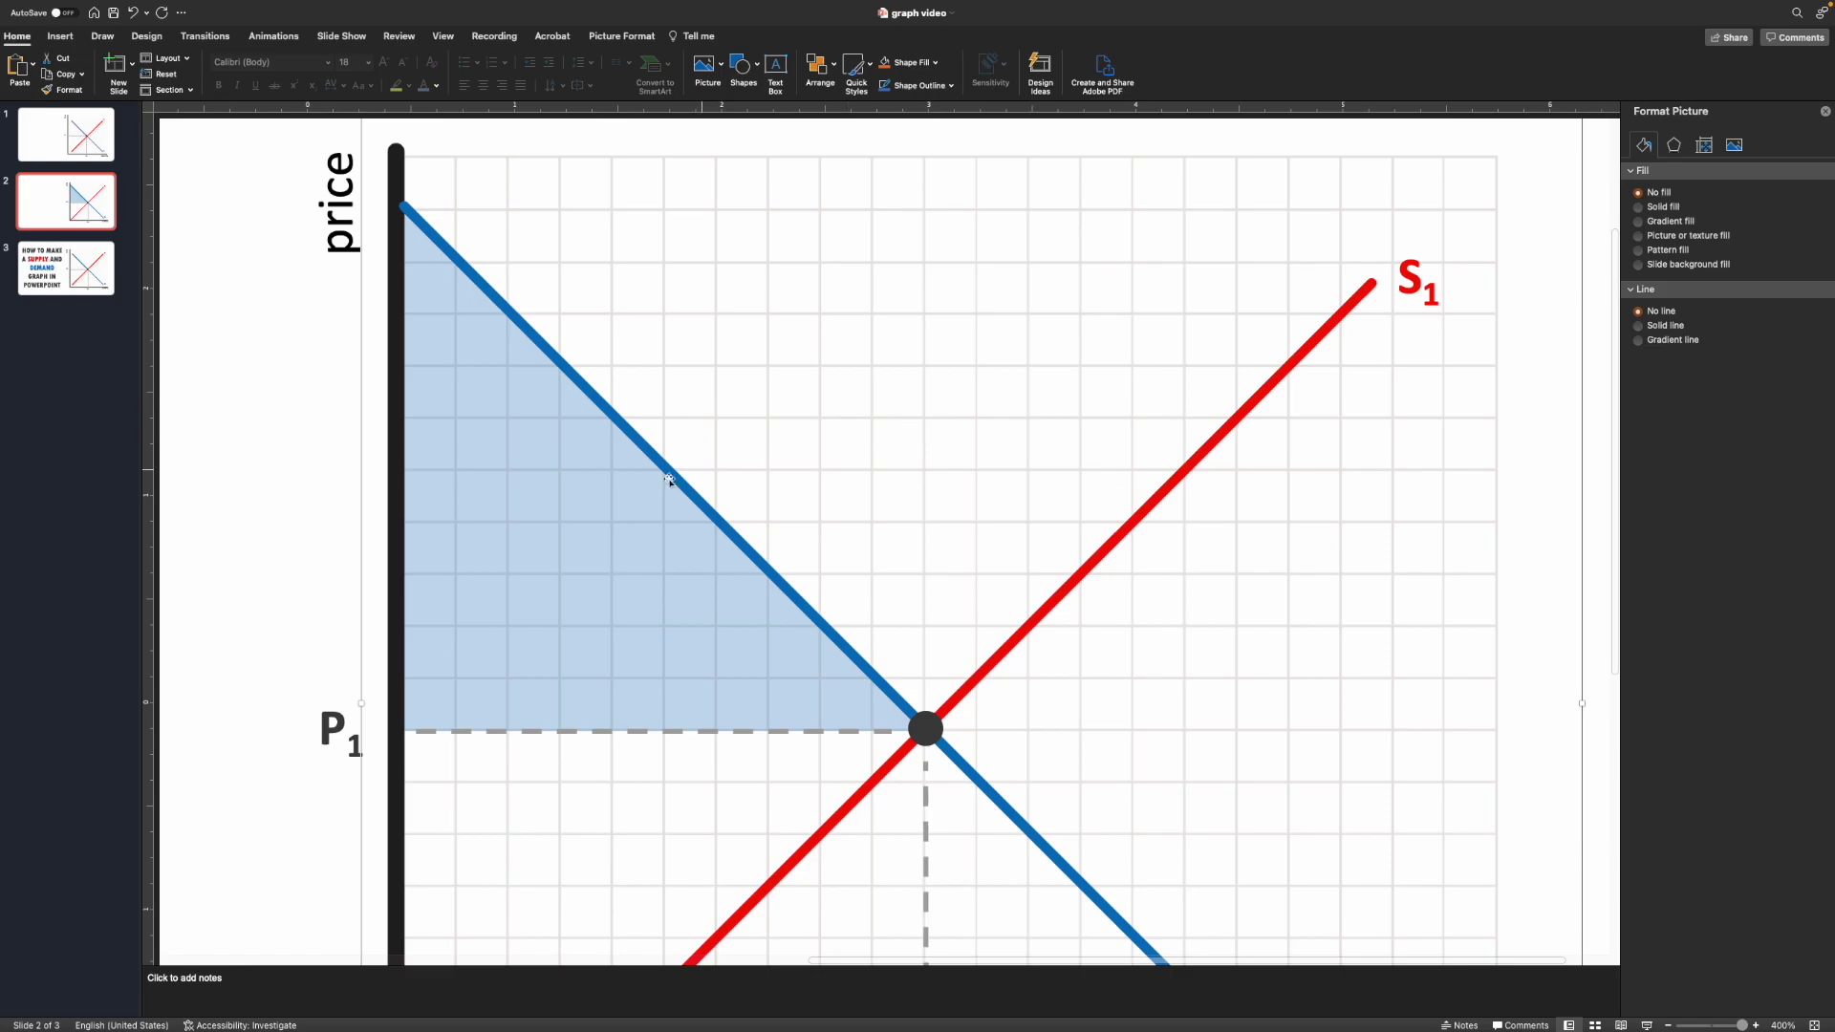
Step: Set the shaded triangle's fill transparency to 80%
ctrl+scroll(538, 600, down, 5)
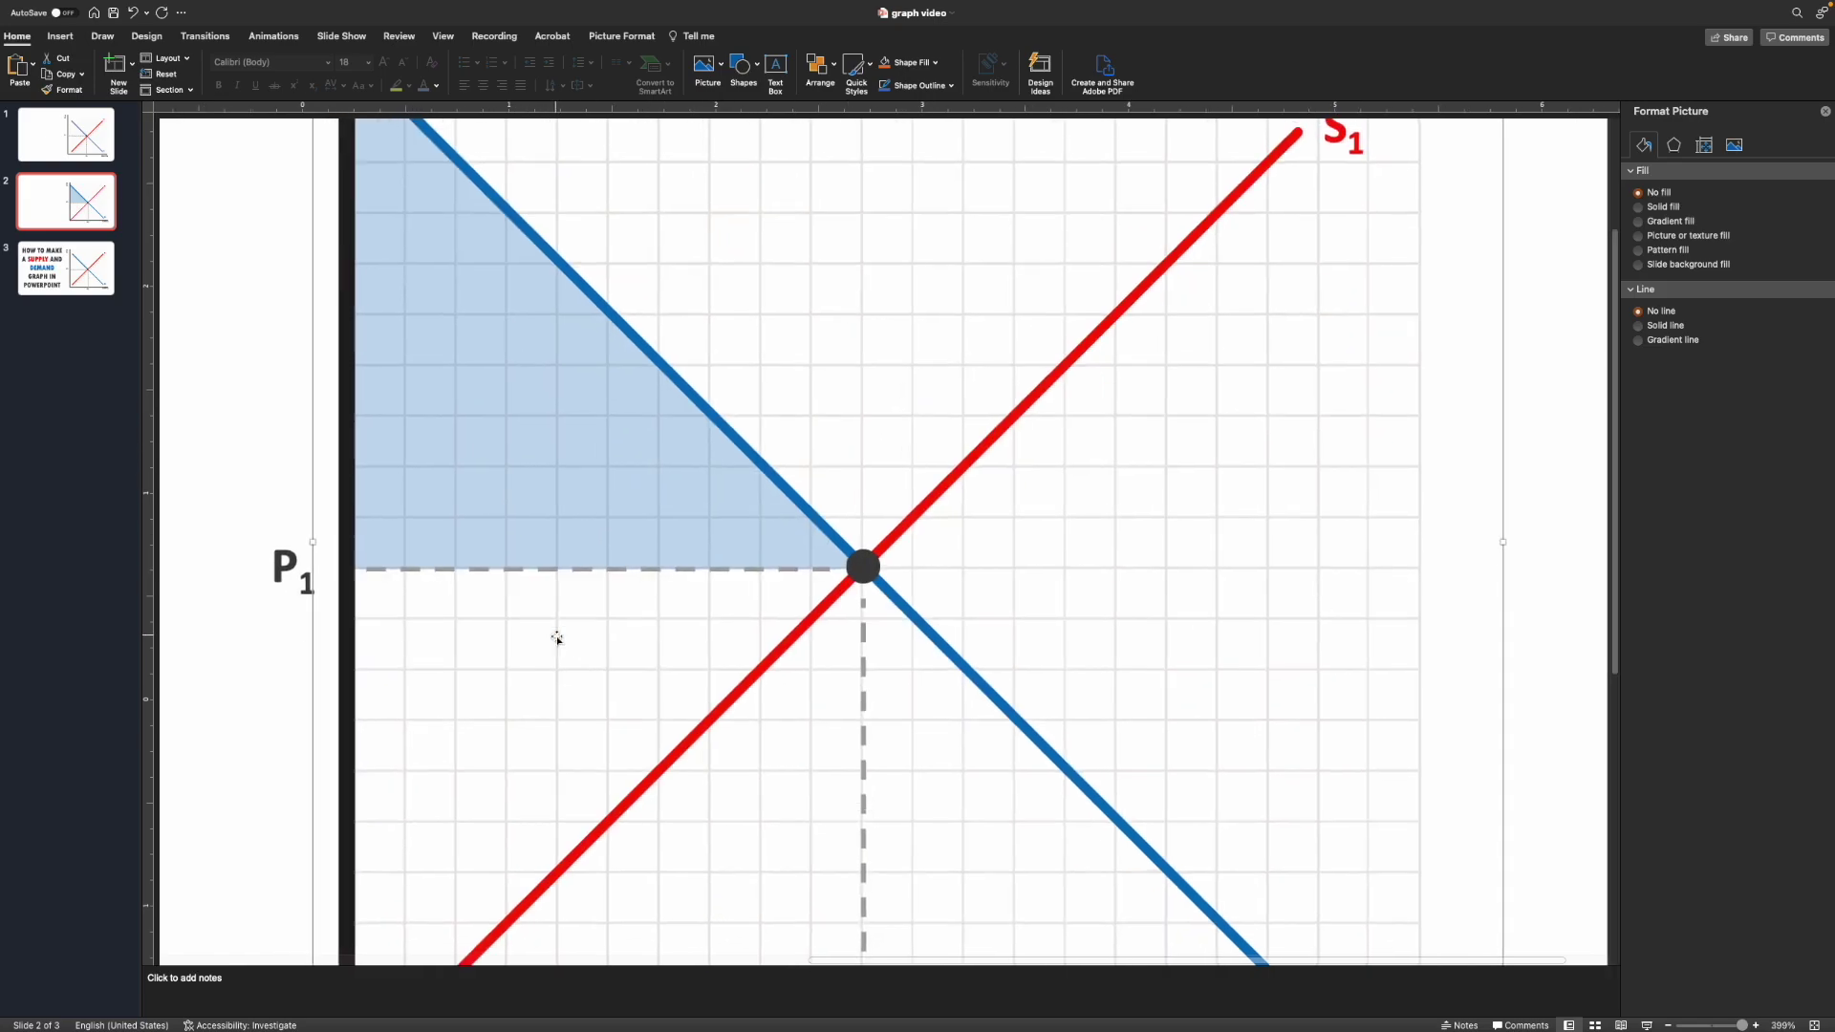
scroll(775, 480, down, 2)
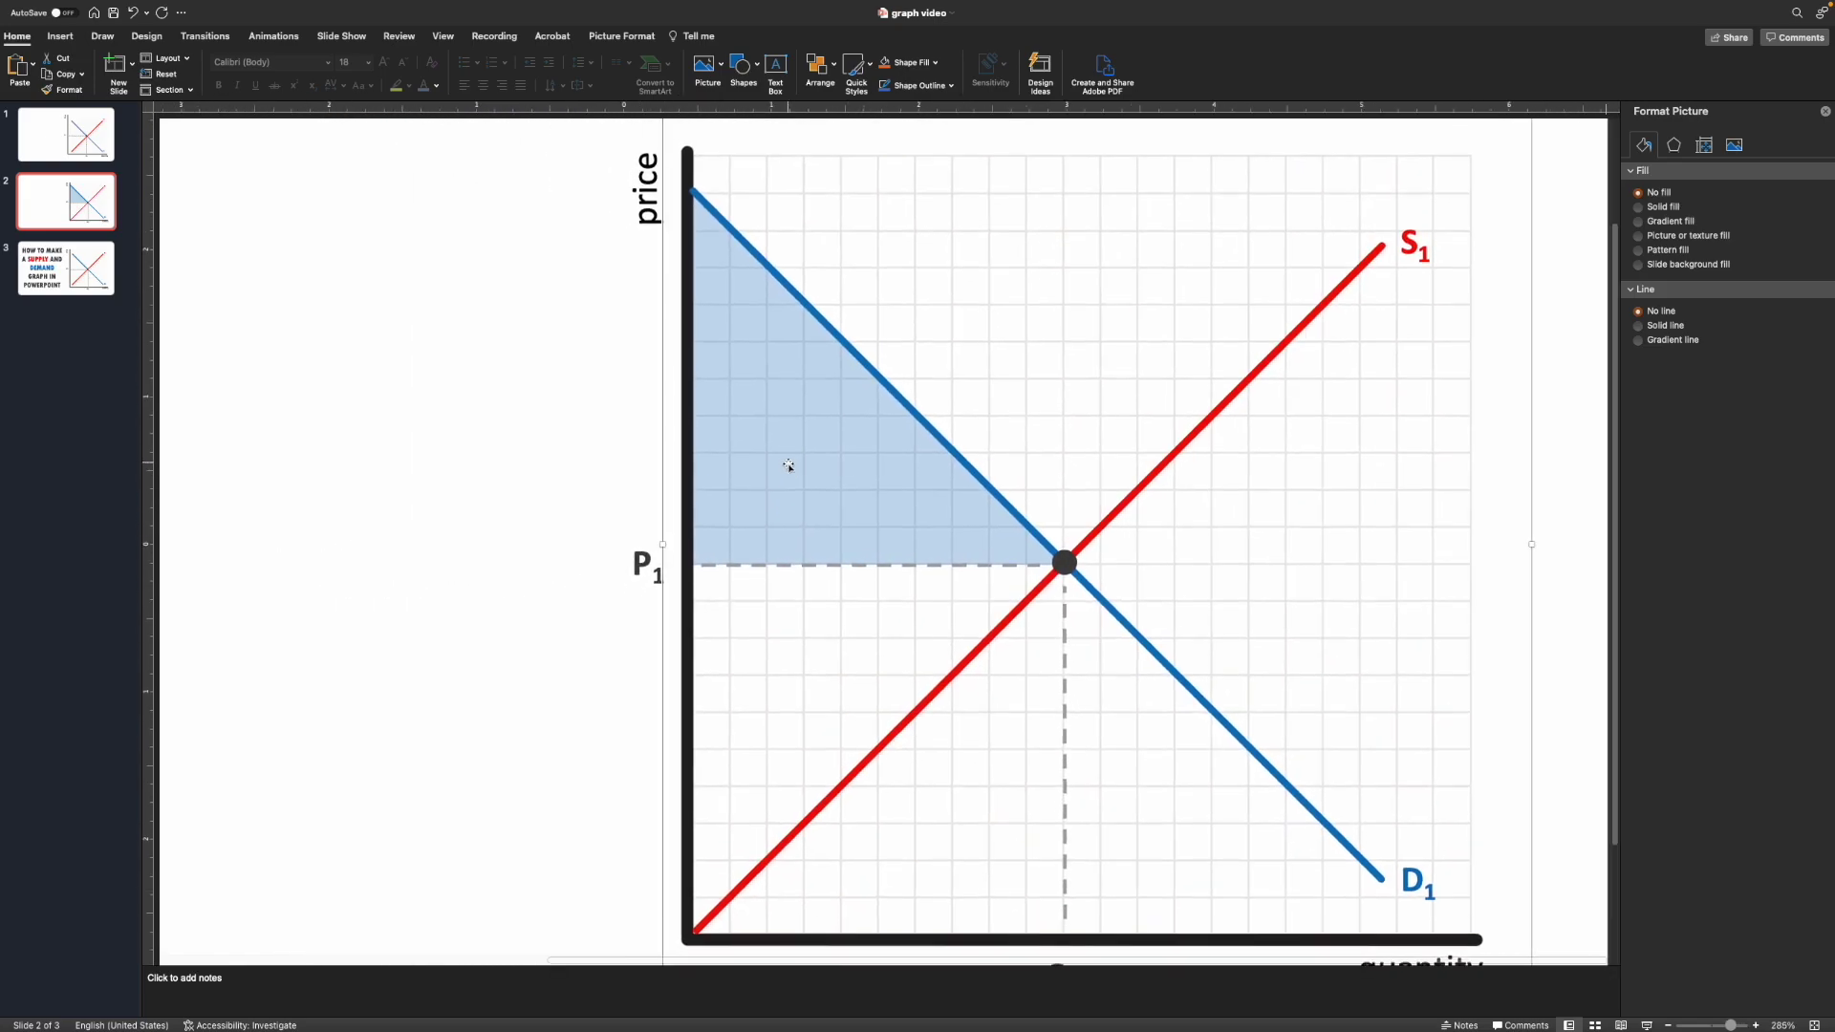
click(793, 473)
scroll(793, 473, up, 3)
click(789, 533)
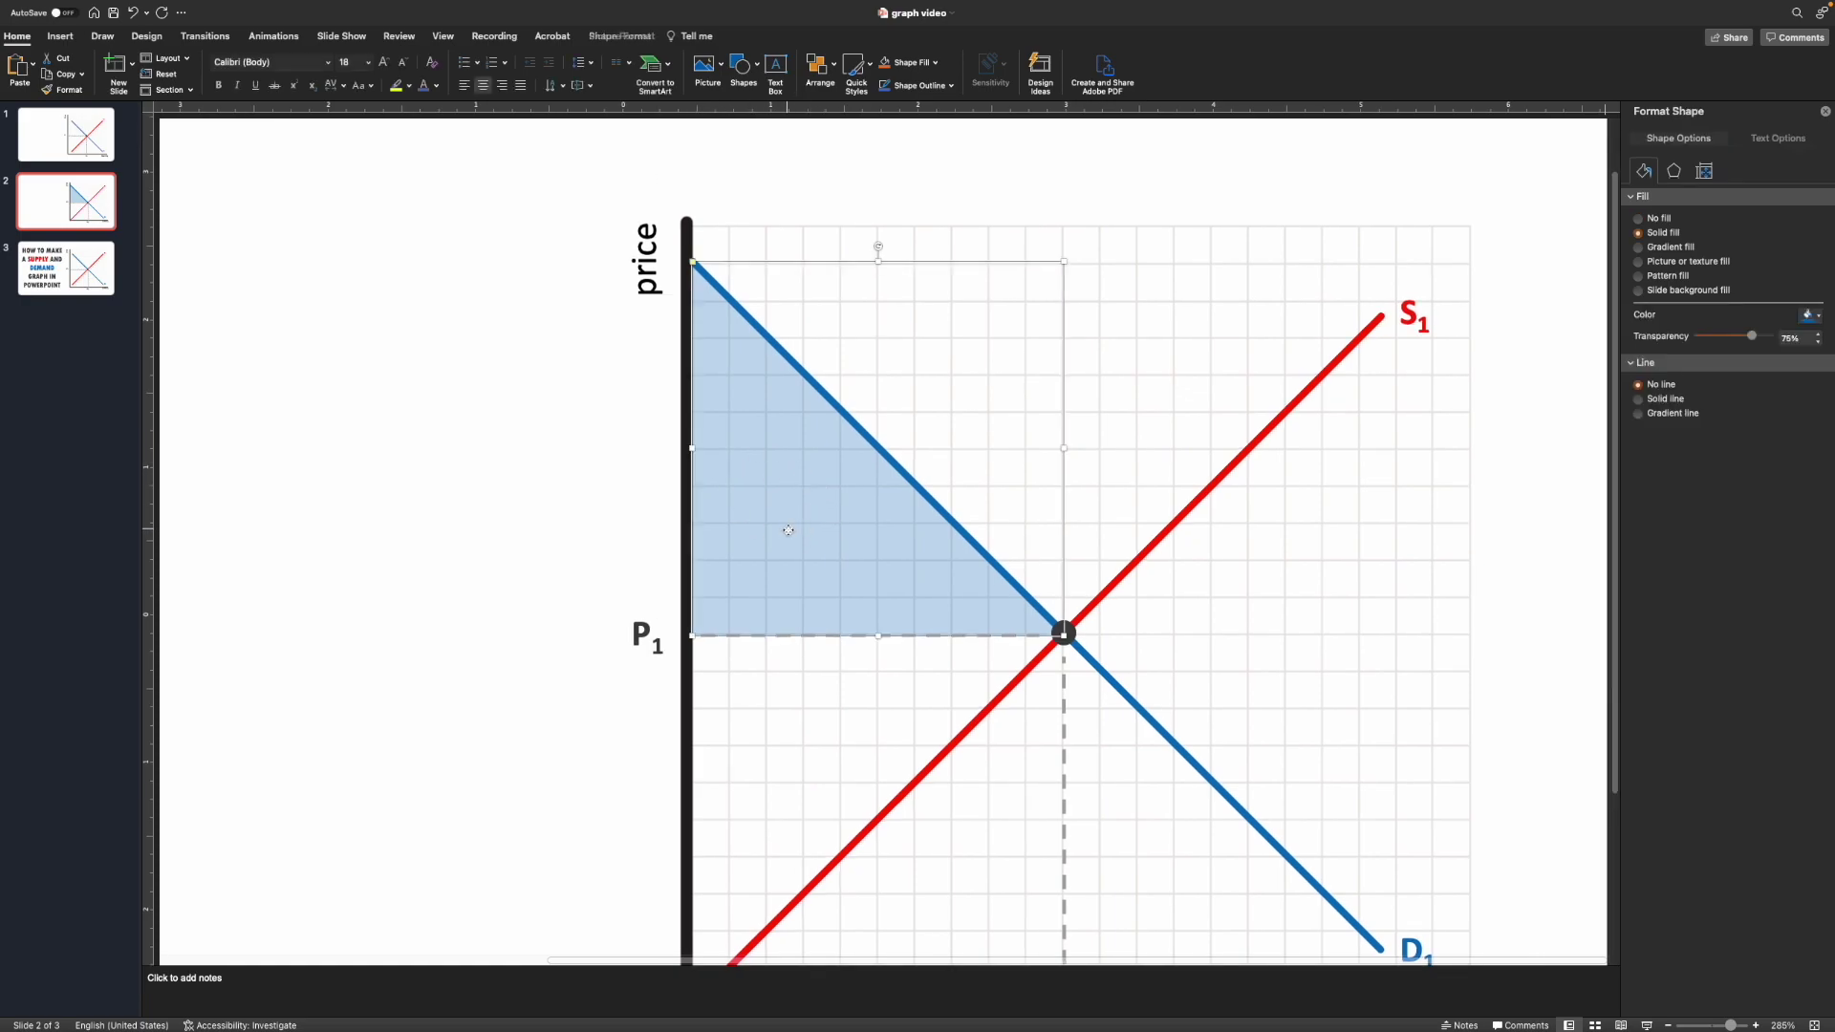
right_click(789, 533)
click(1749, 341)
click(1782, 340)
key(Return)
click(435, 377)
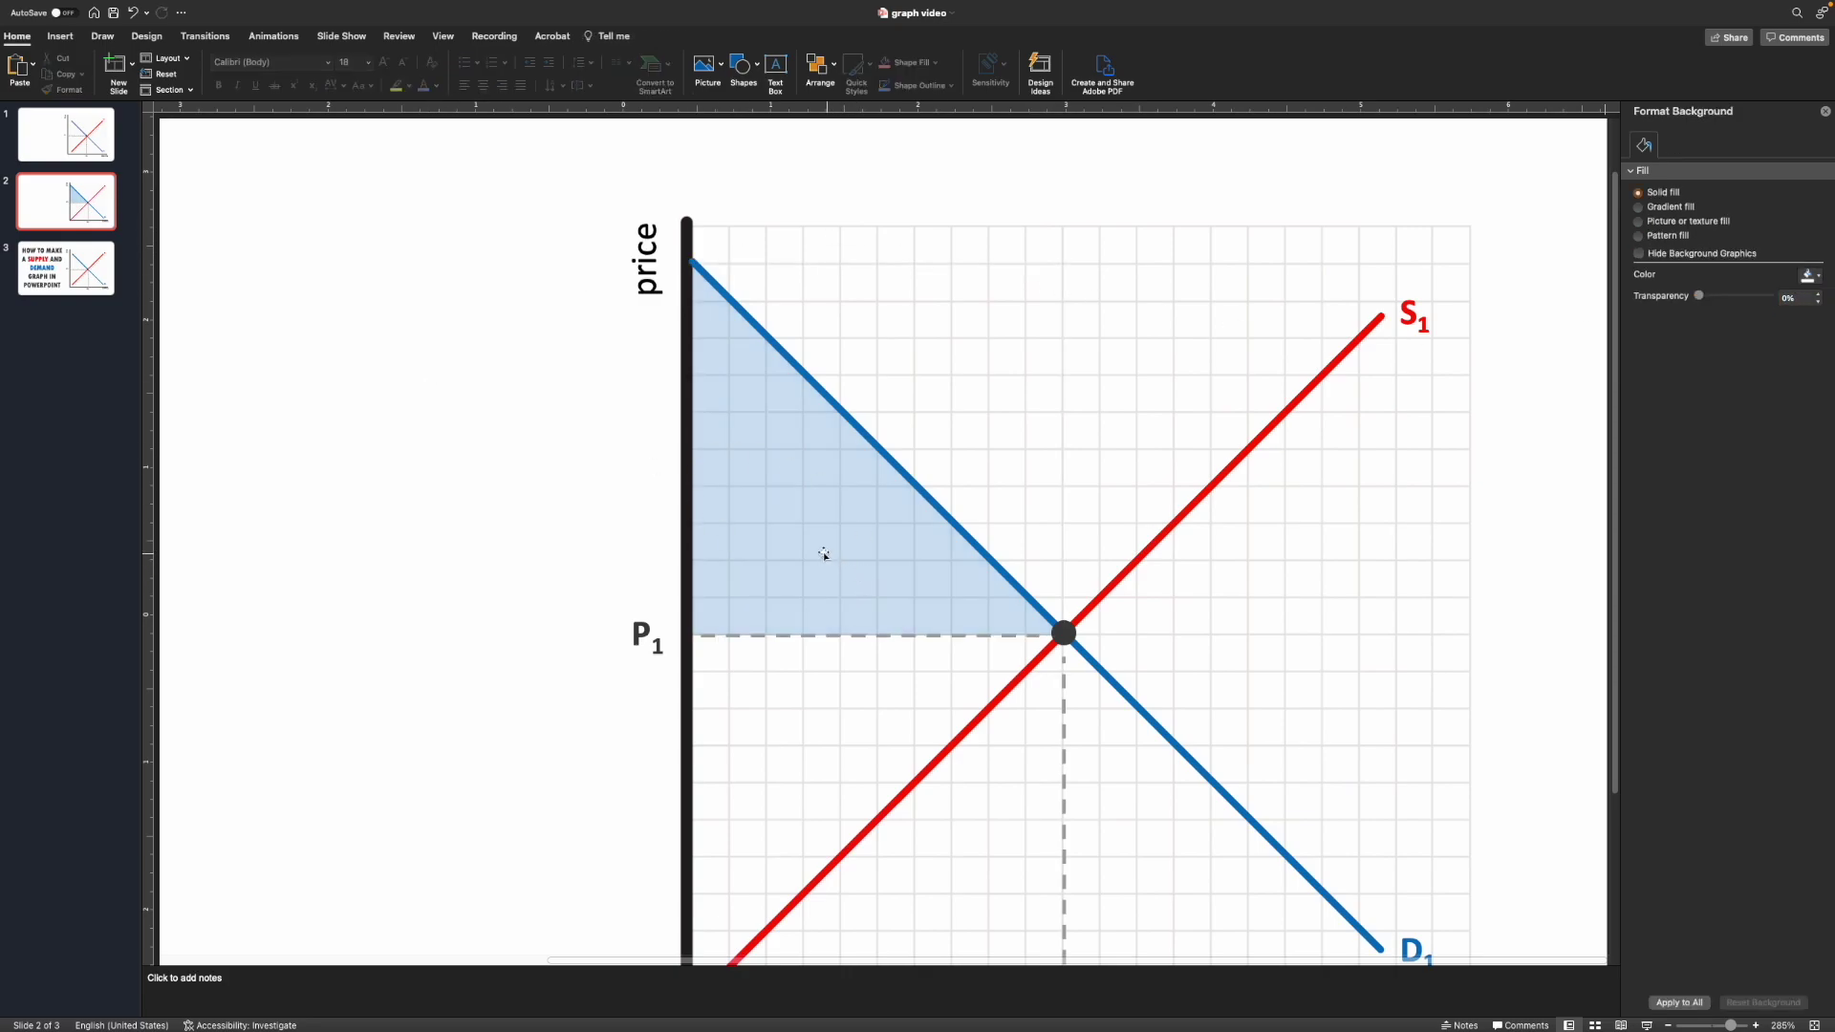
Step: Add the text "Consumer Surplus" directly inside the shaded triangle
click(760, 480)
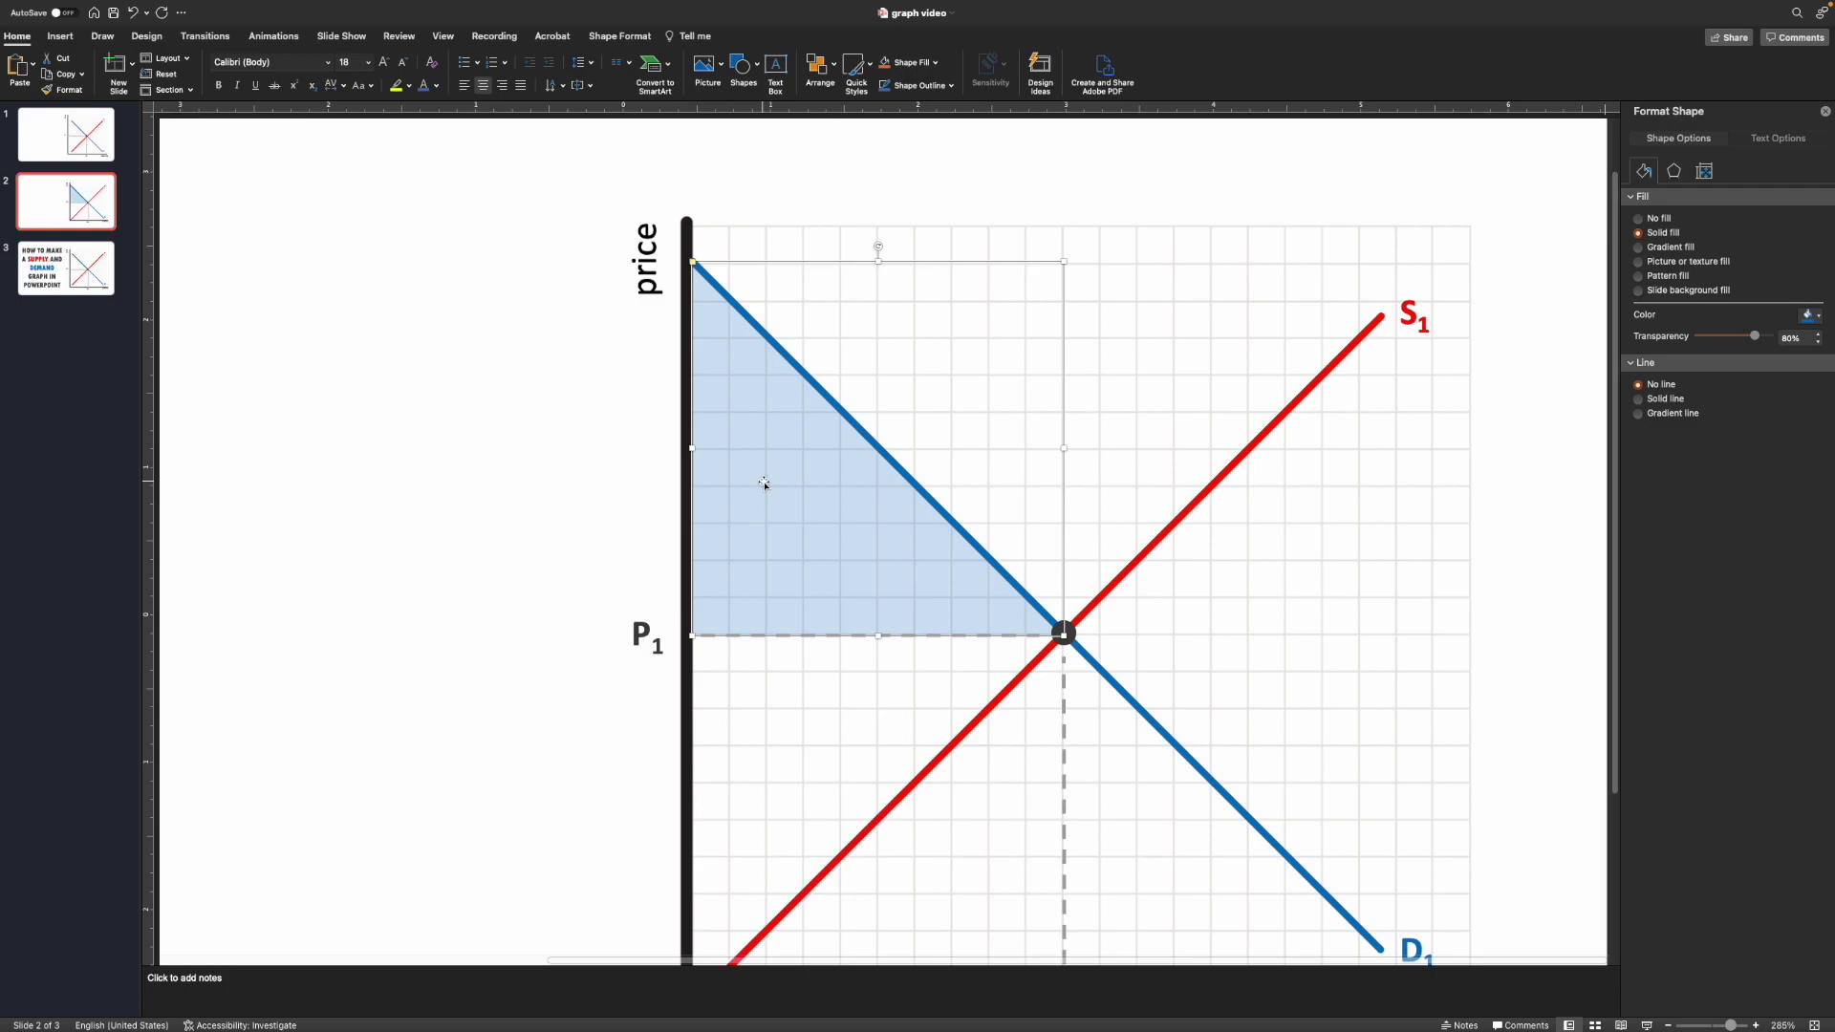
text(Con)
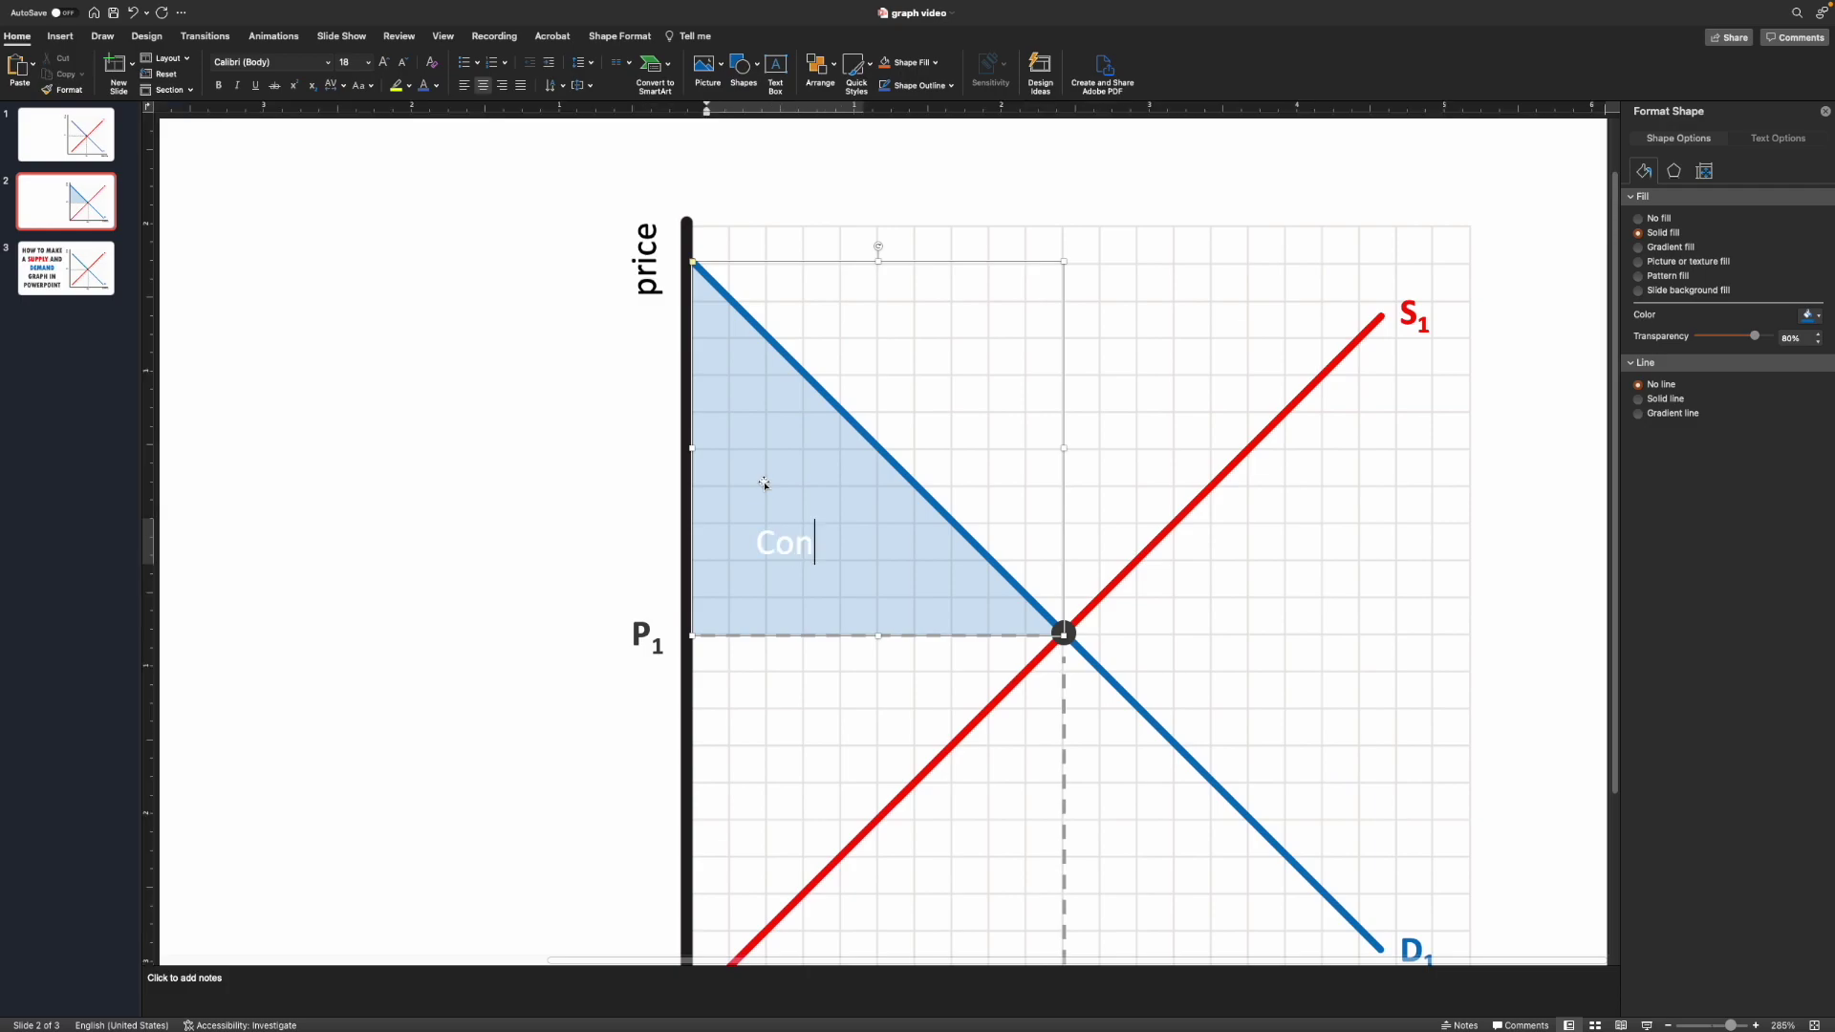
text(sumer Surplus)
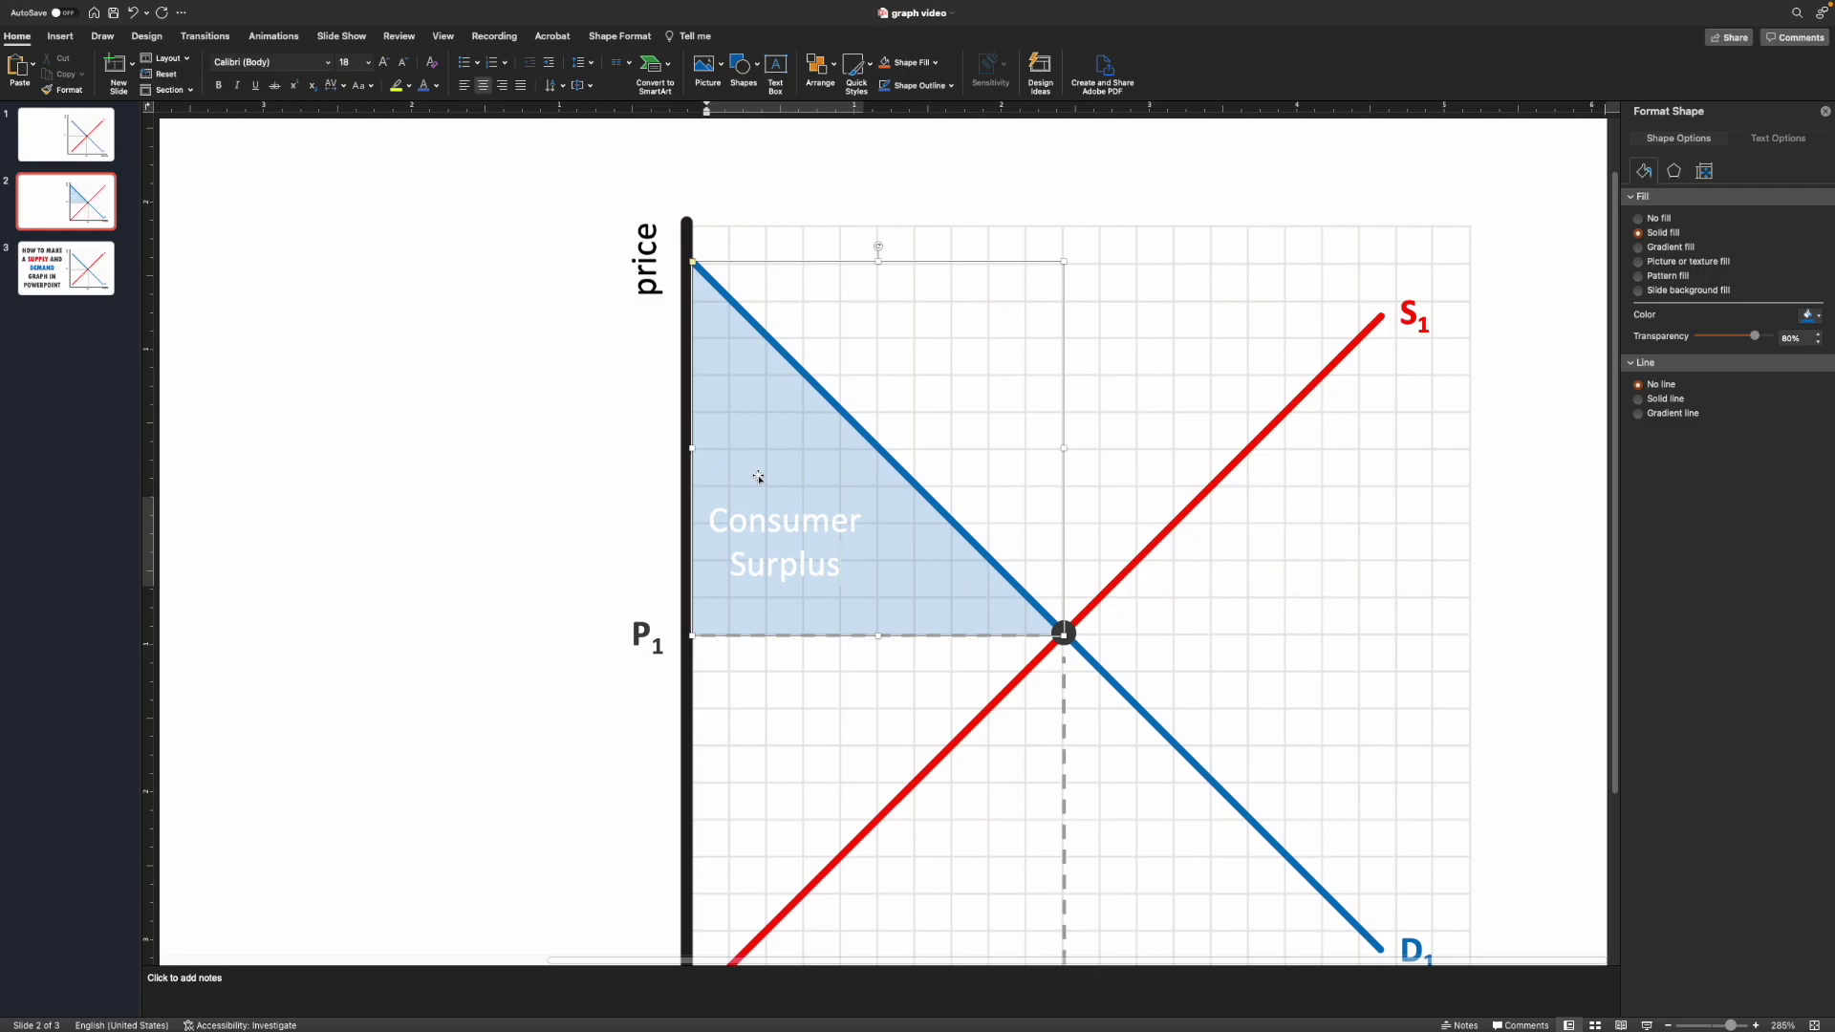
Step: Color the text inside the triangle with the recently used blue of the demand line
drag(847, 565, 721, 538)
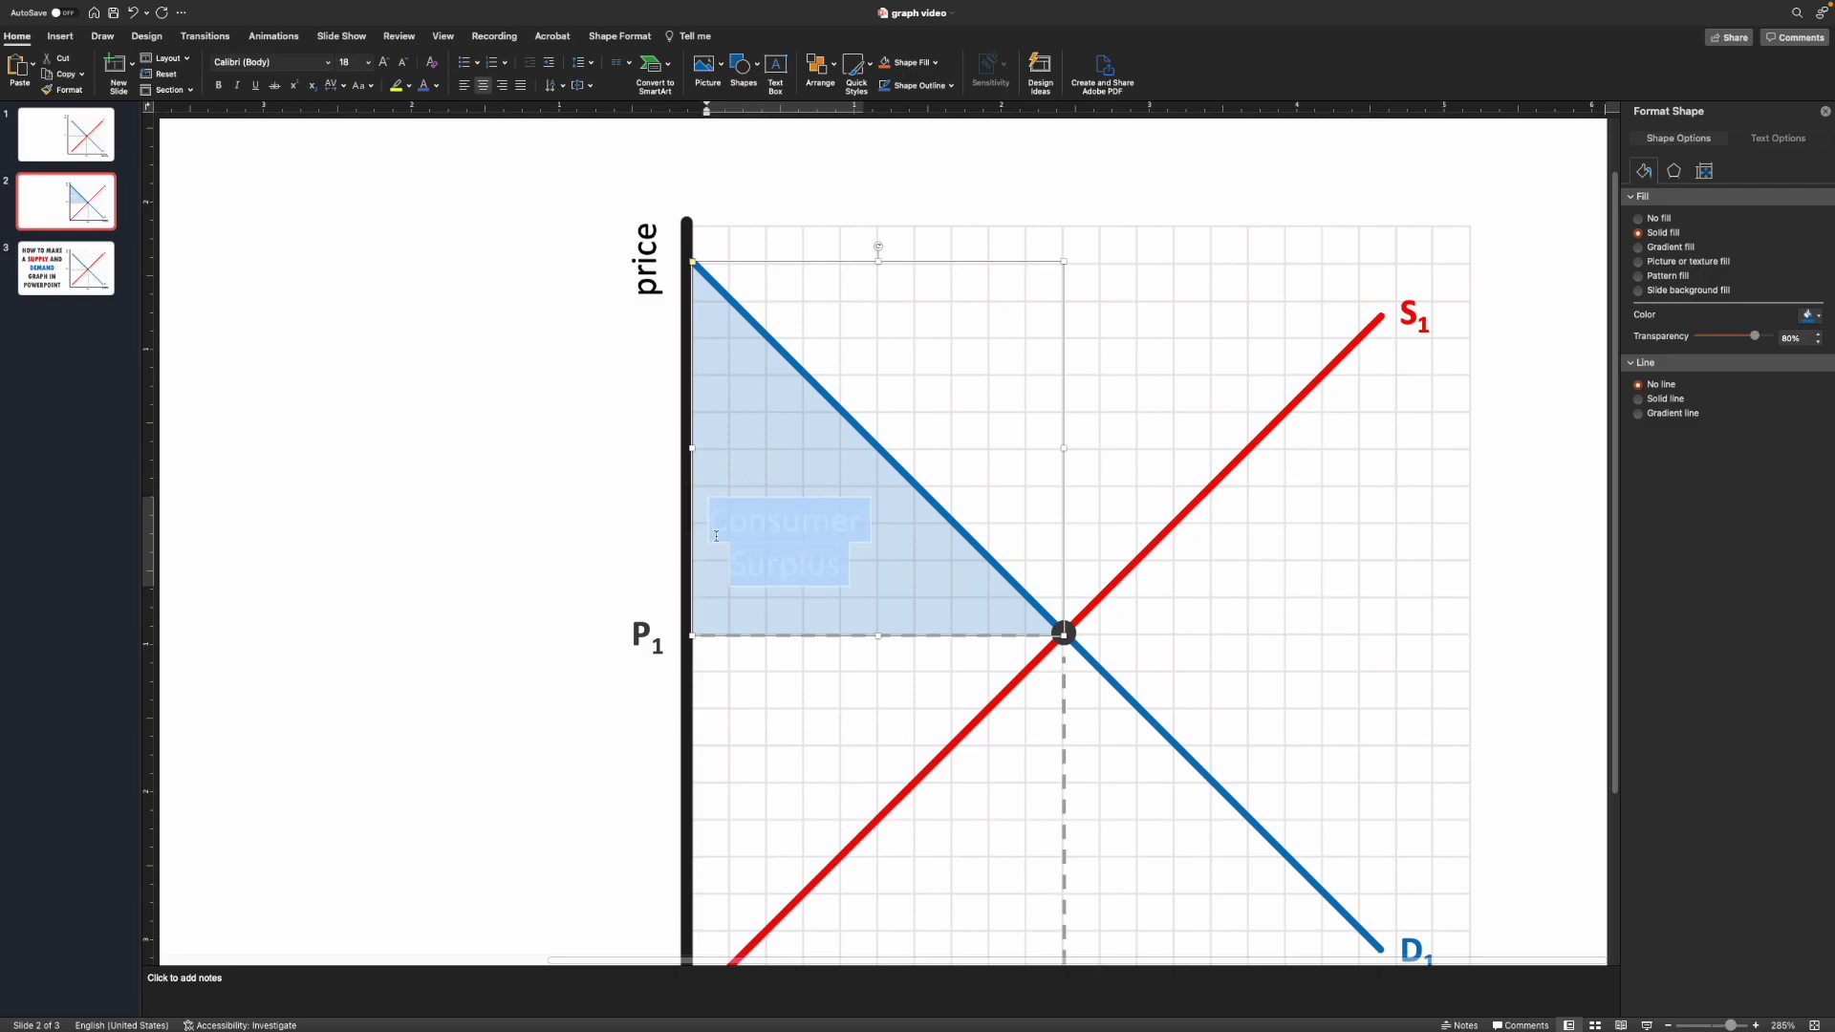
click(436, 86)
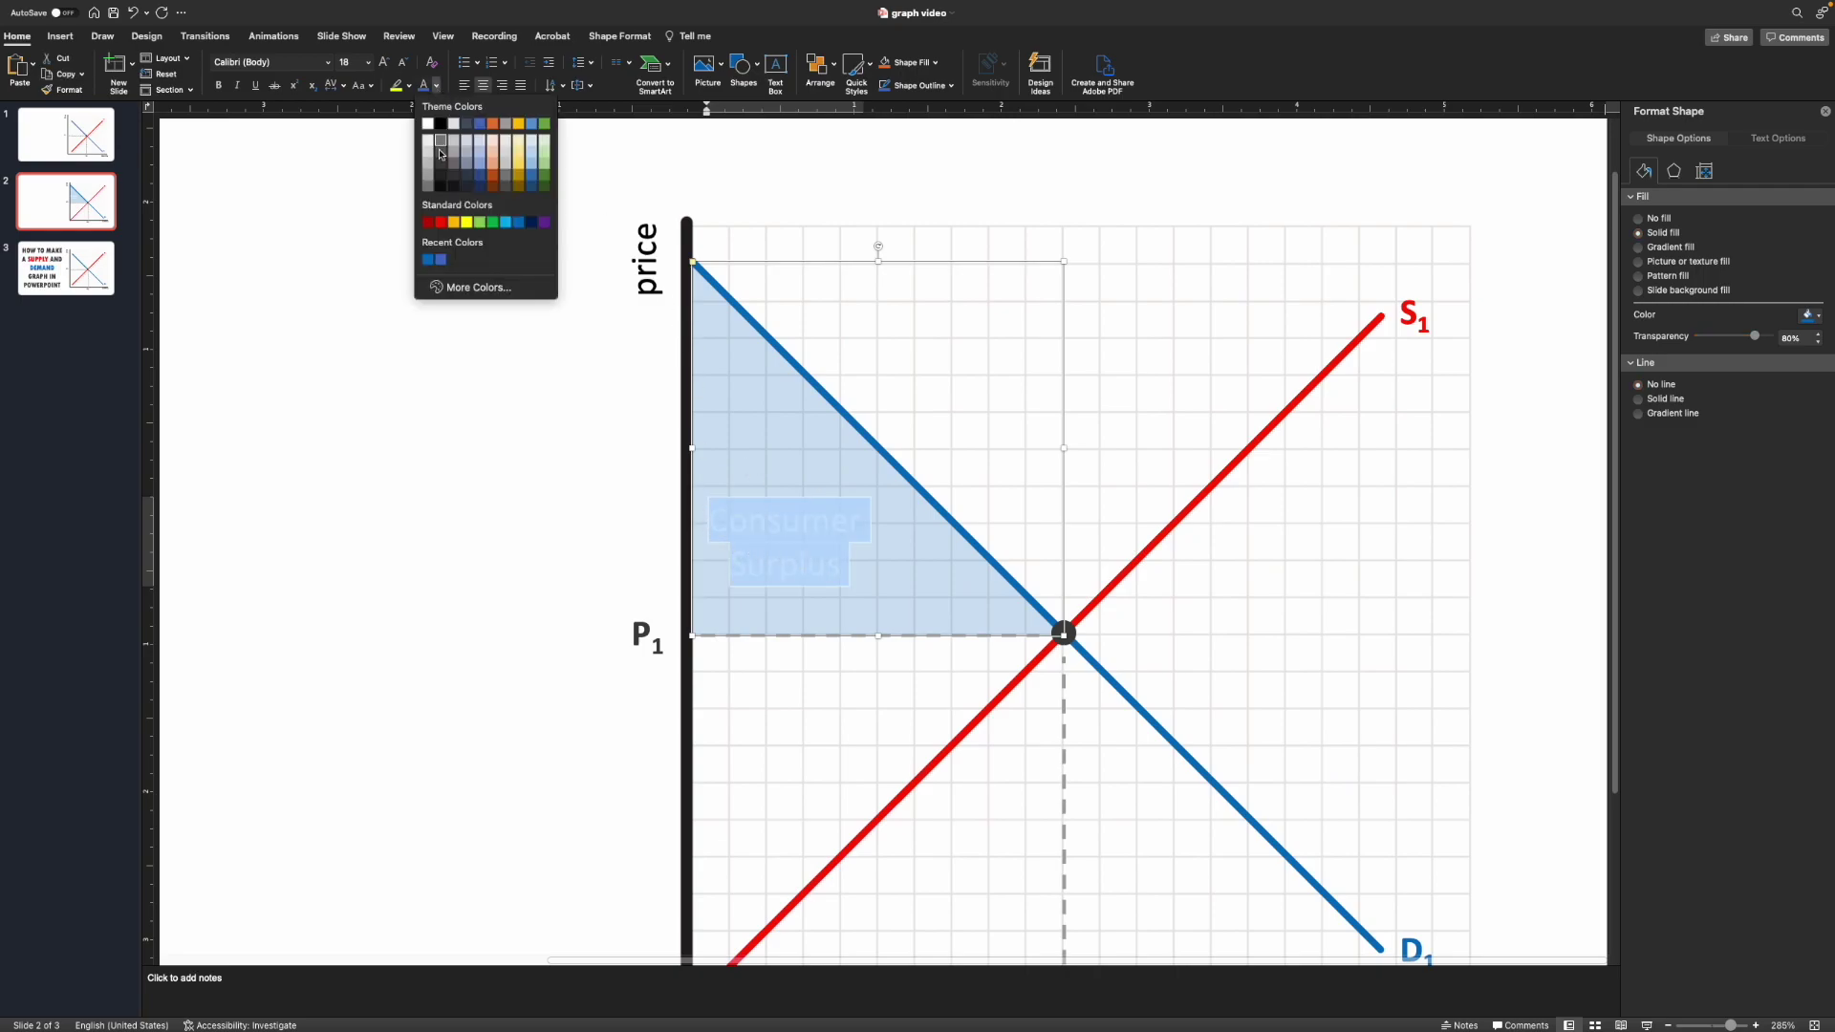
click(430, 262)
click(500, 410)
click(782, 546)
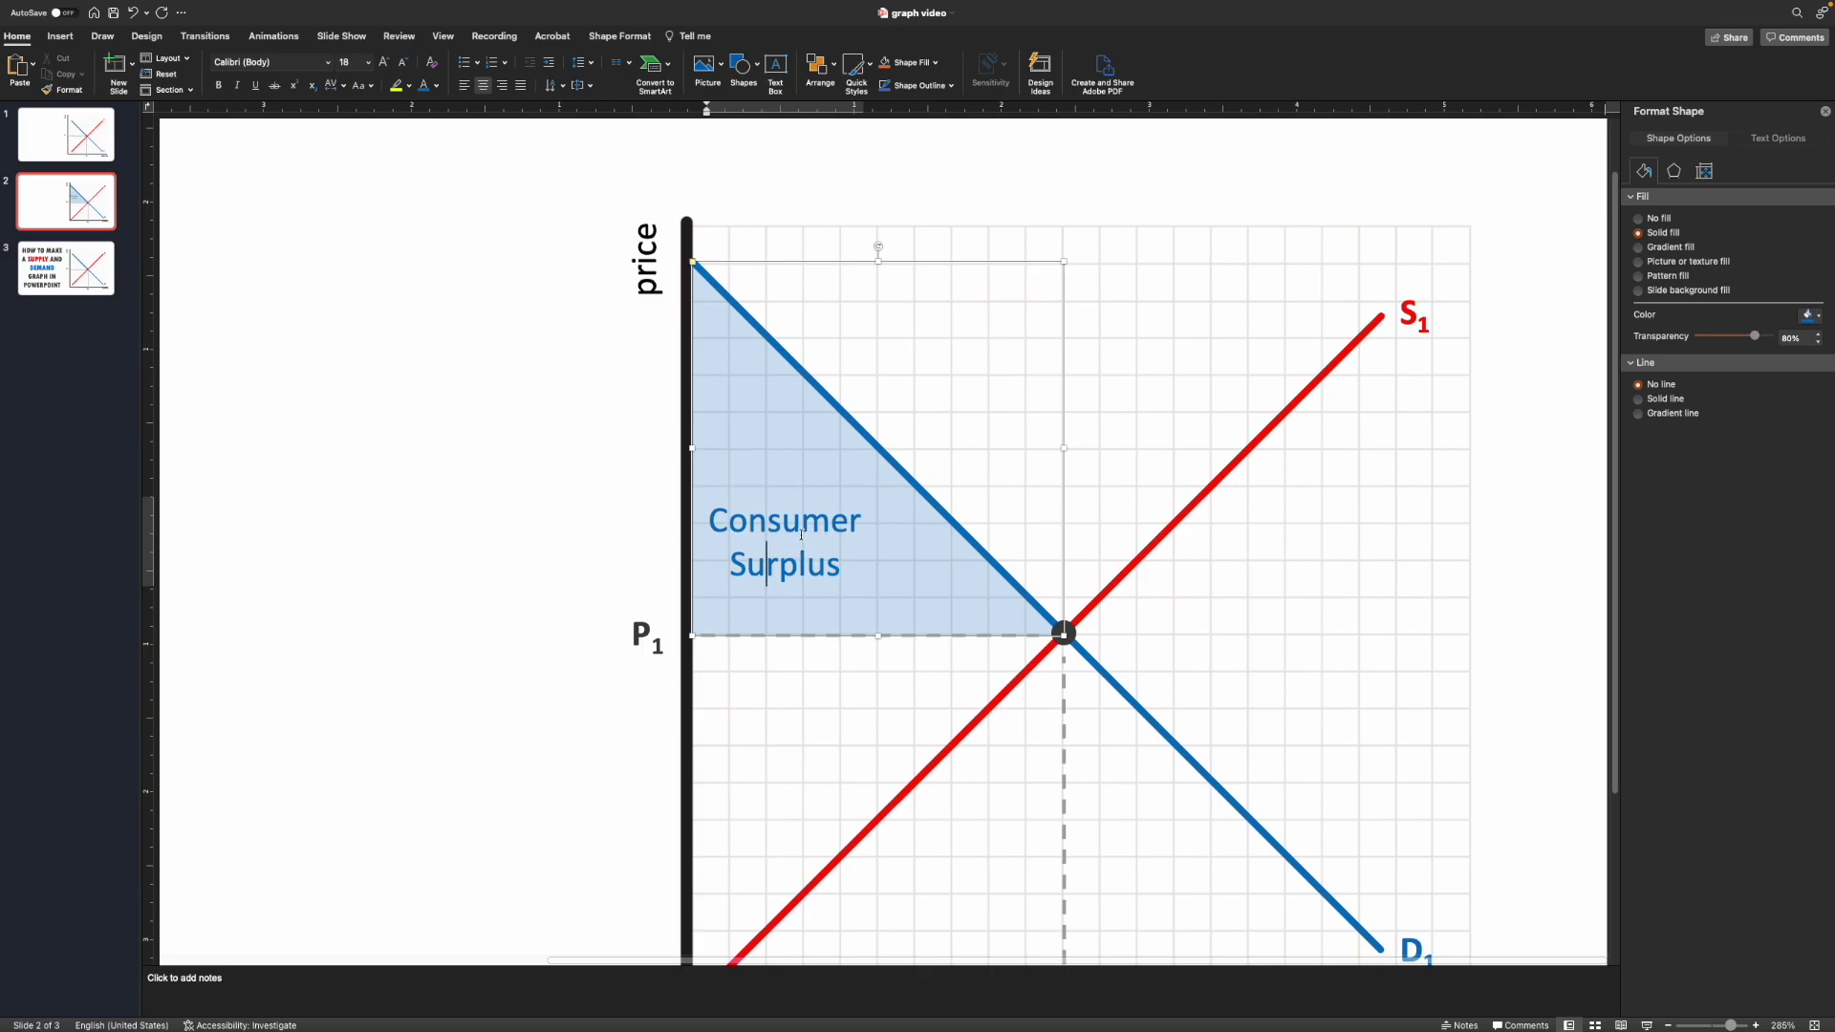
Step: Replace the triangle's own text with a separate text box over it reading "Consumer Surplus"
triple_click(801, 528)
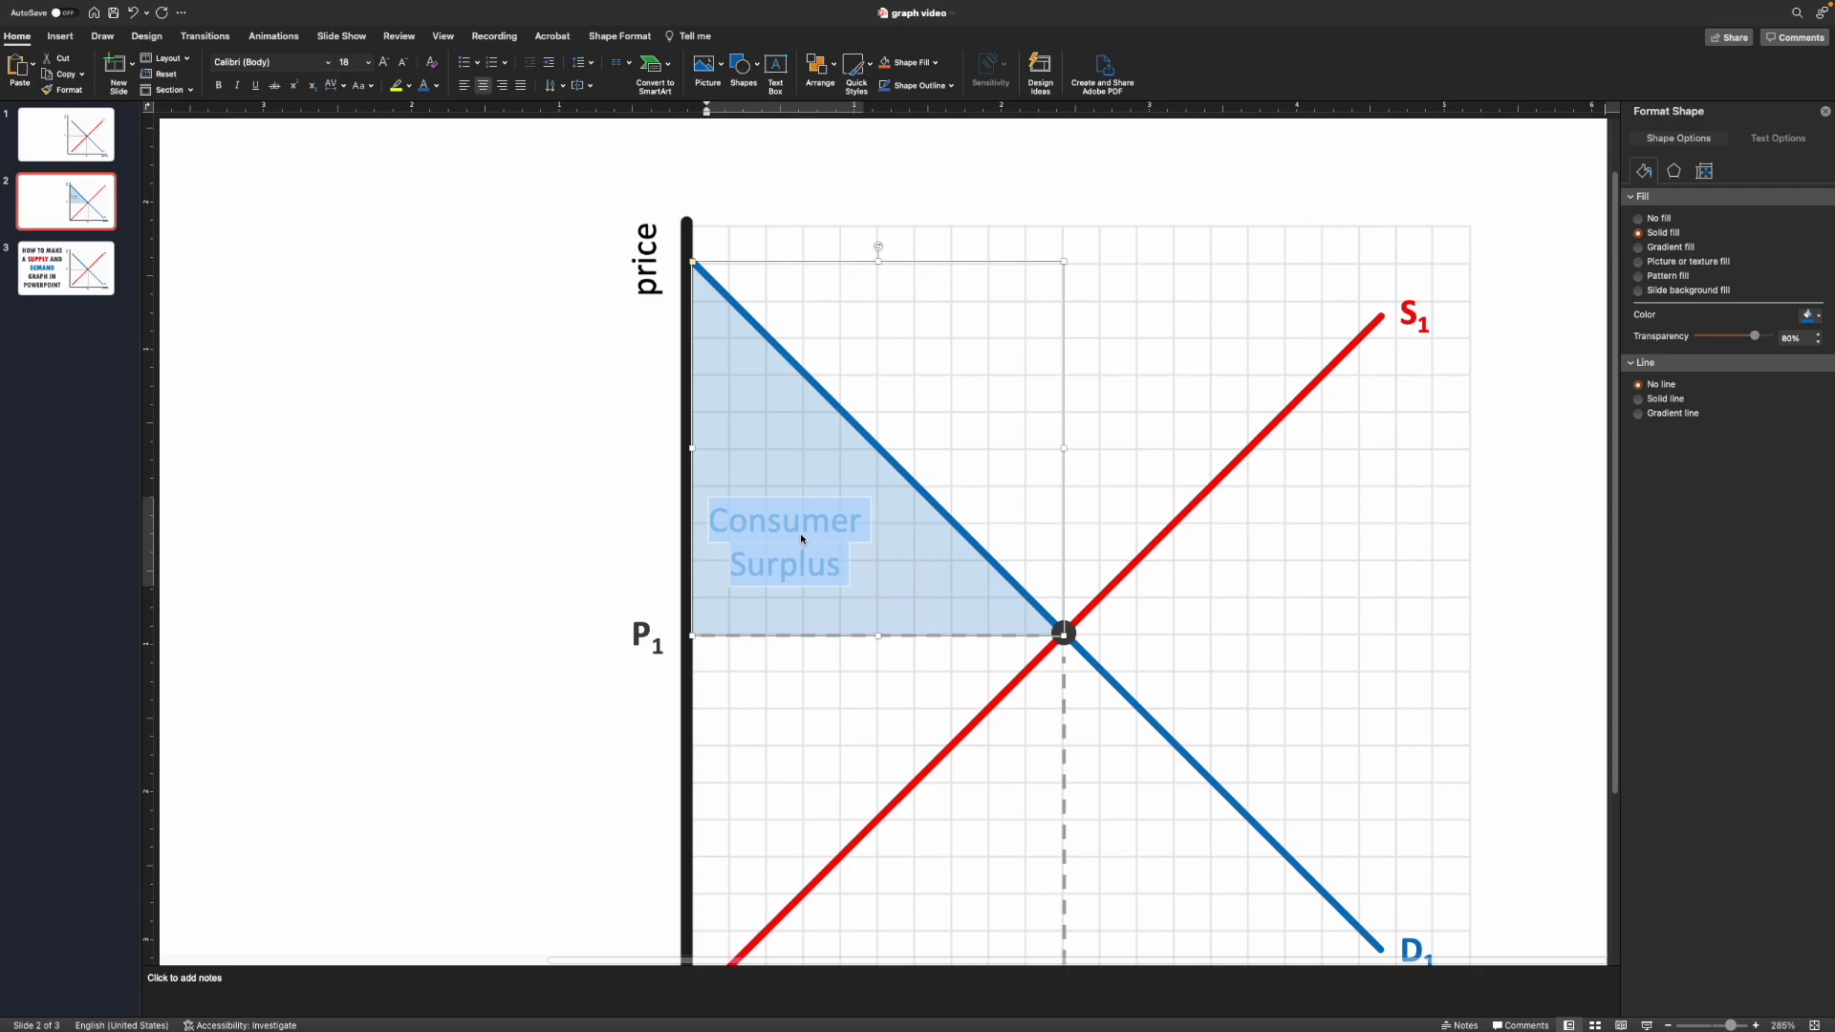
key(BackSpace)
click(775, 67)
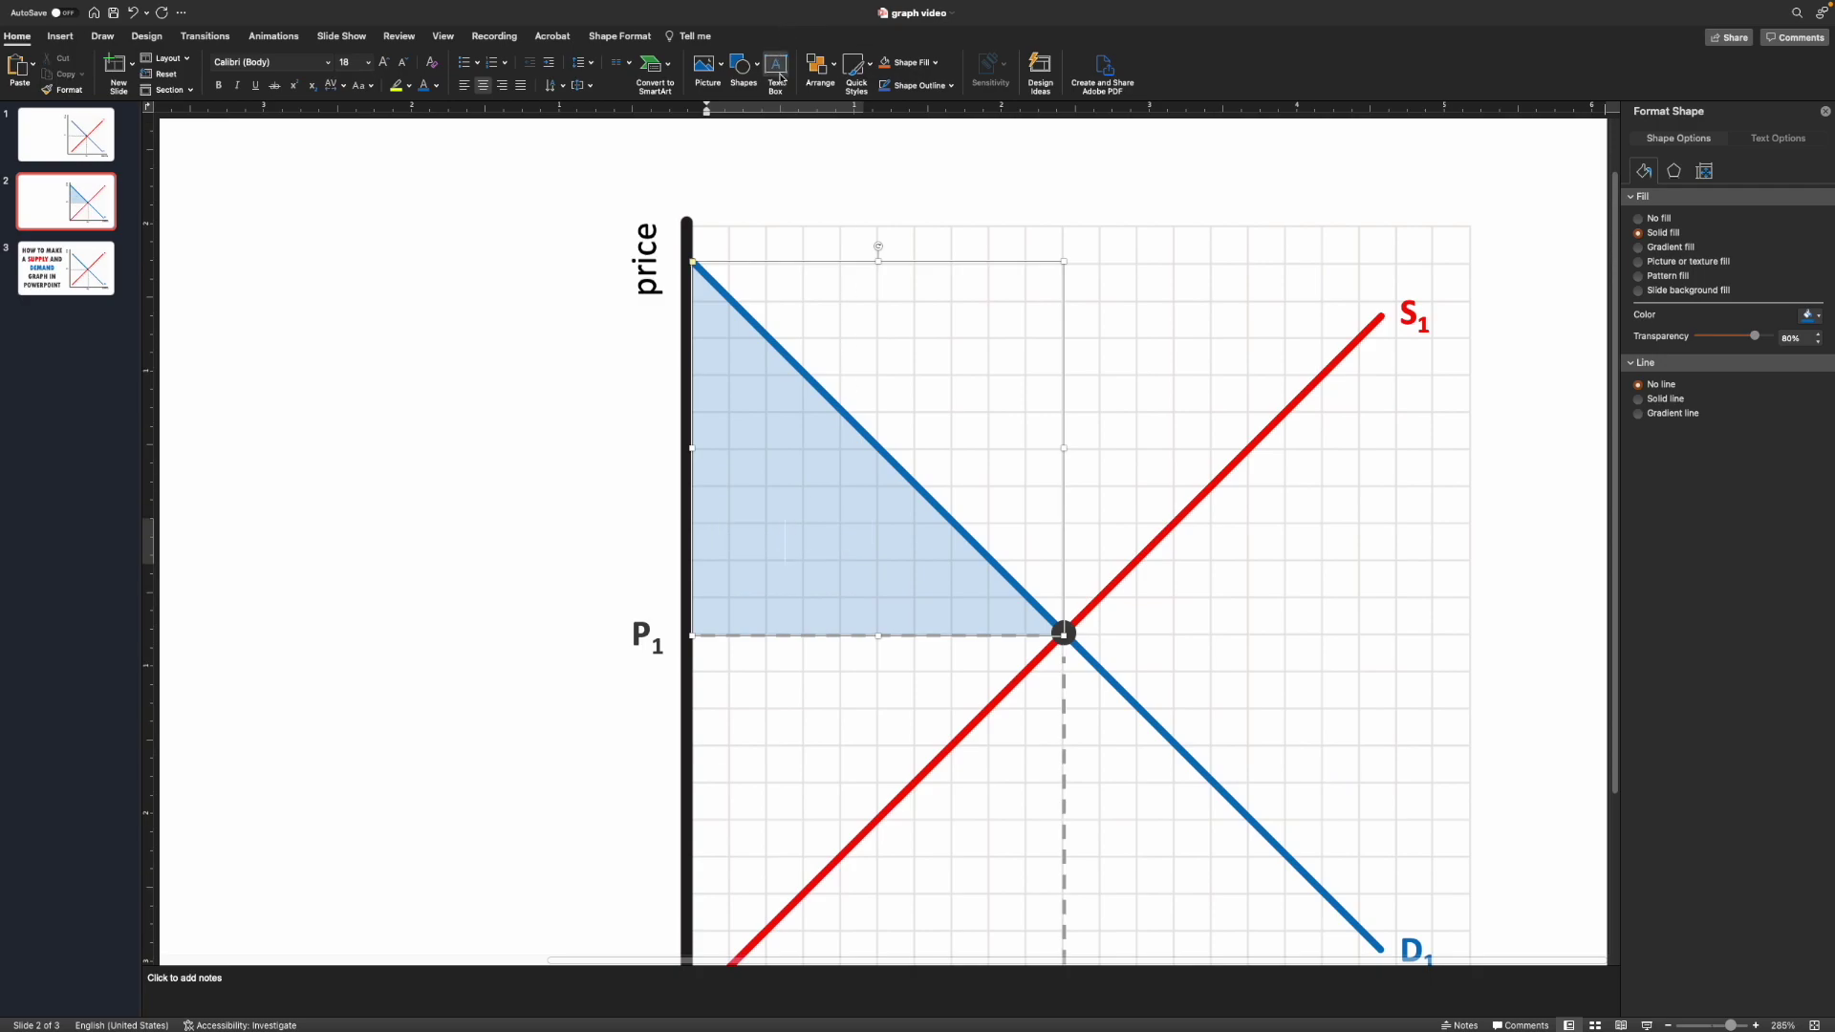
drag(724, 442, 811, 509)
text(C)
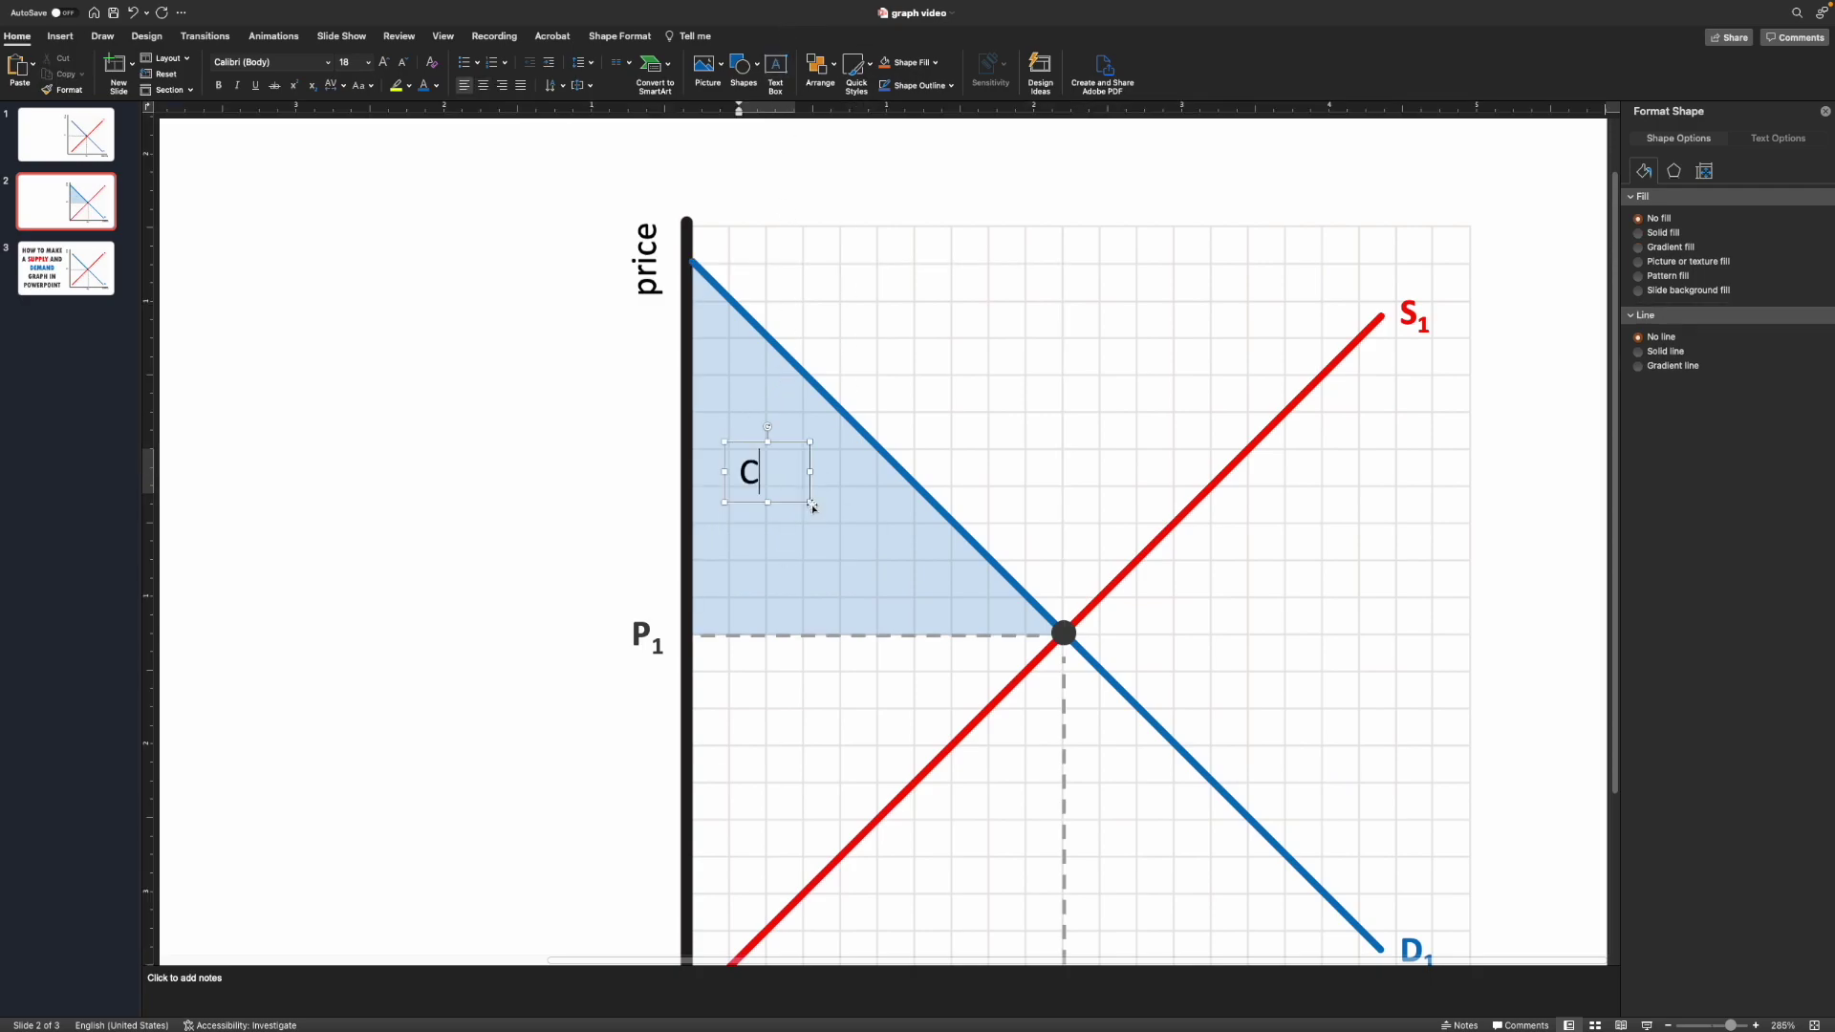
text(onsumer Surplus)
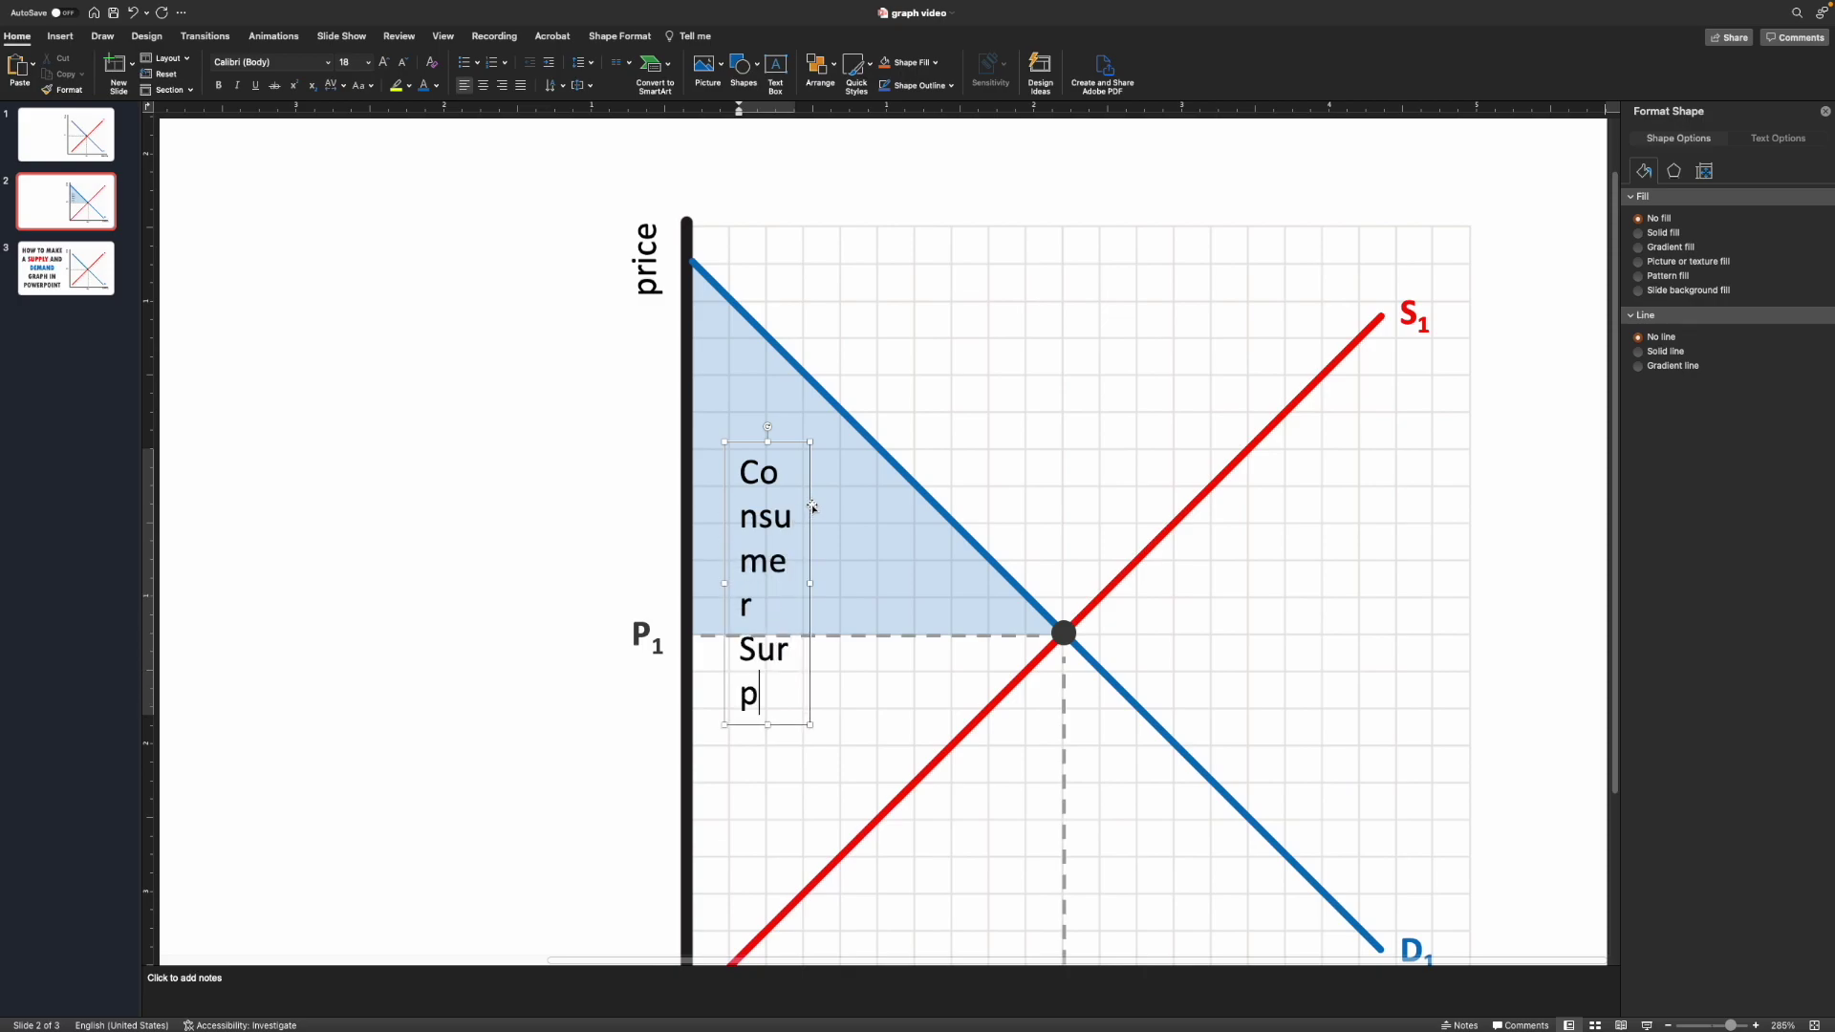
Step: Color the text box's "Consumer Surplus" text blue and set its font size to 12
triple_click(782, 501)
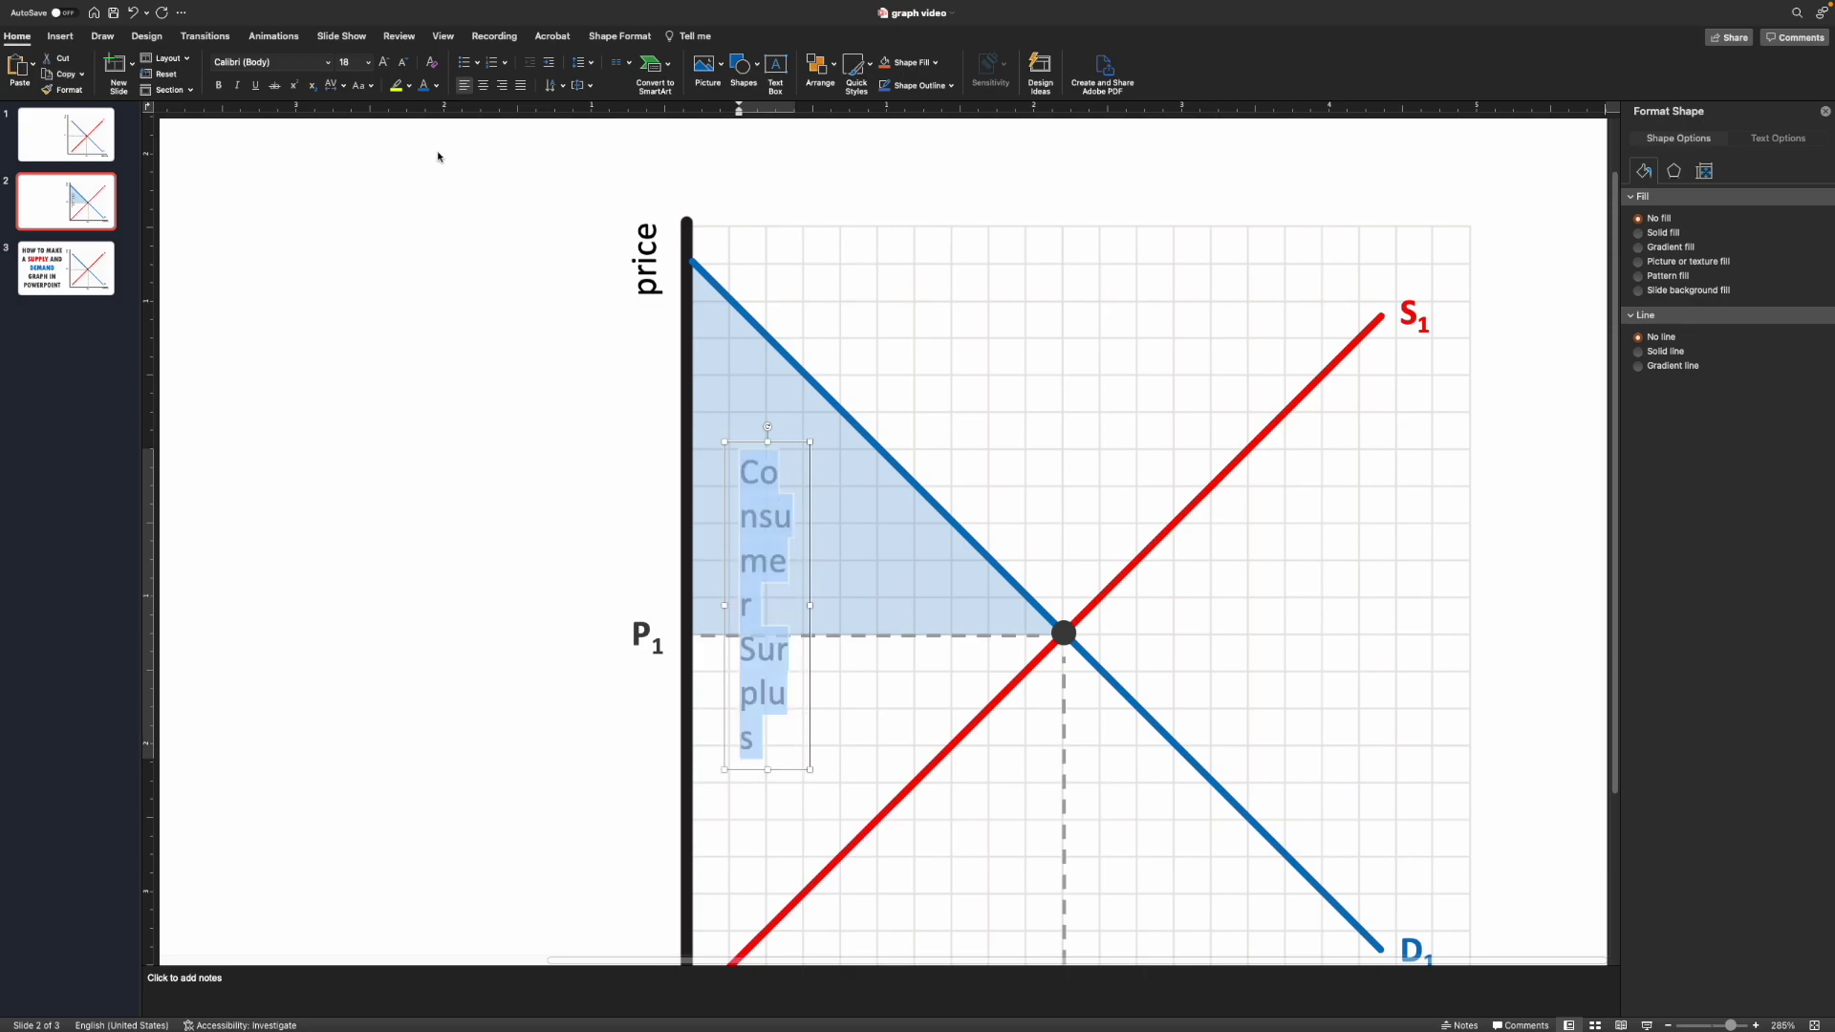
click(422, 85)
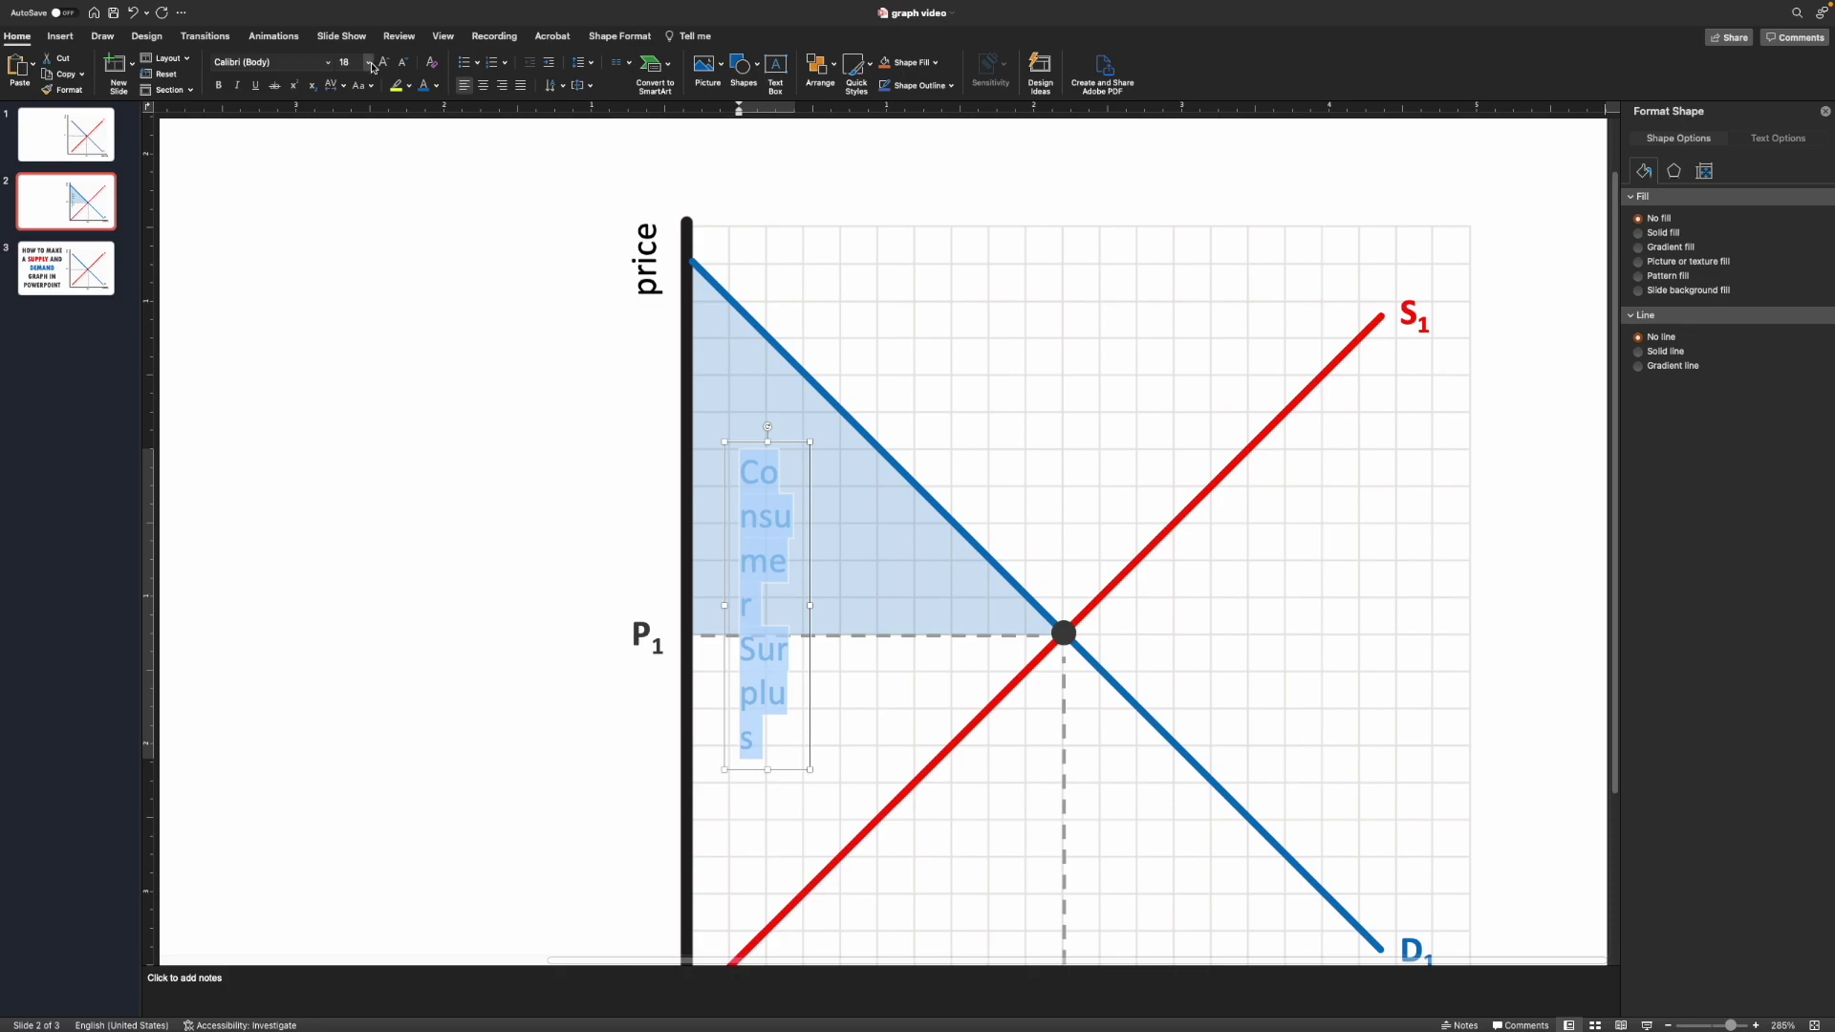
click(366, 64)
click(373, 164)
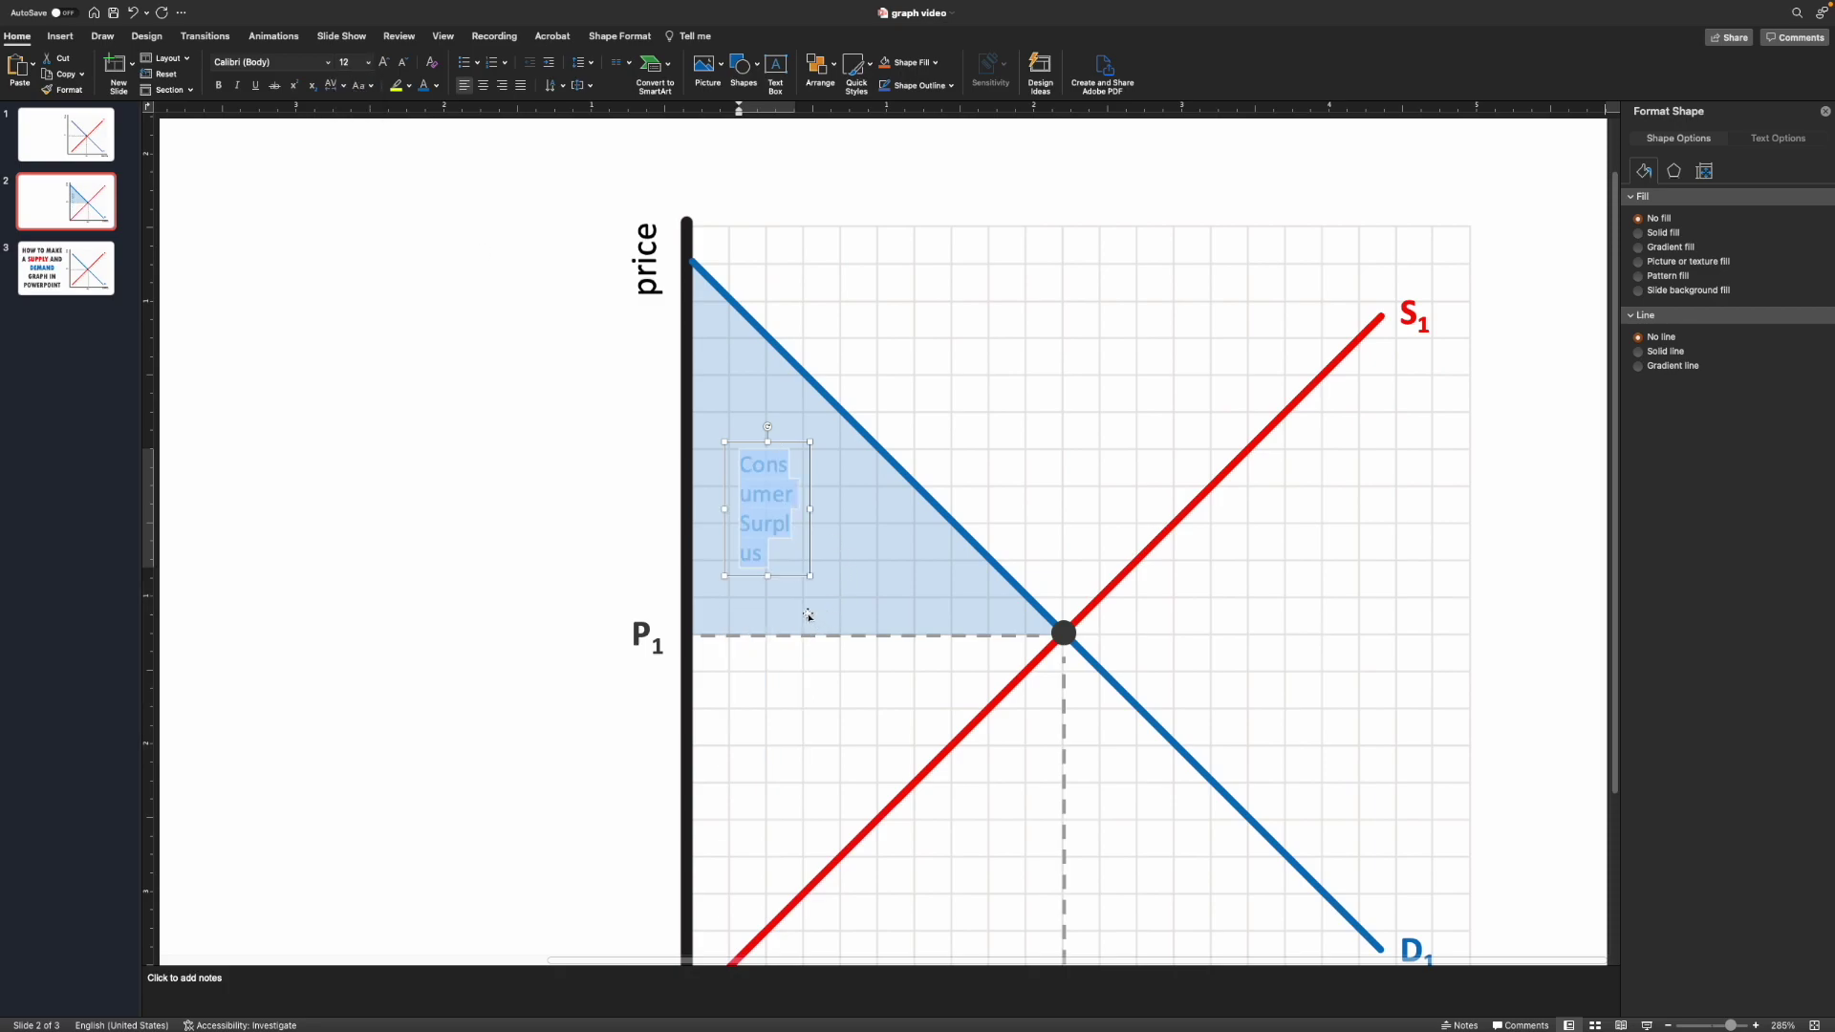
Step: Widen the text box so "Consumer Surplus" fits on two lines, and center its text
drag(812, 524, 874, 507)
key(Return)
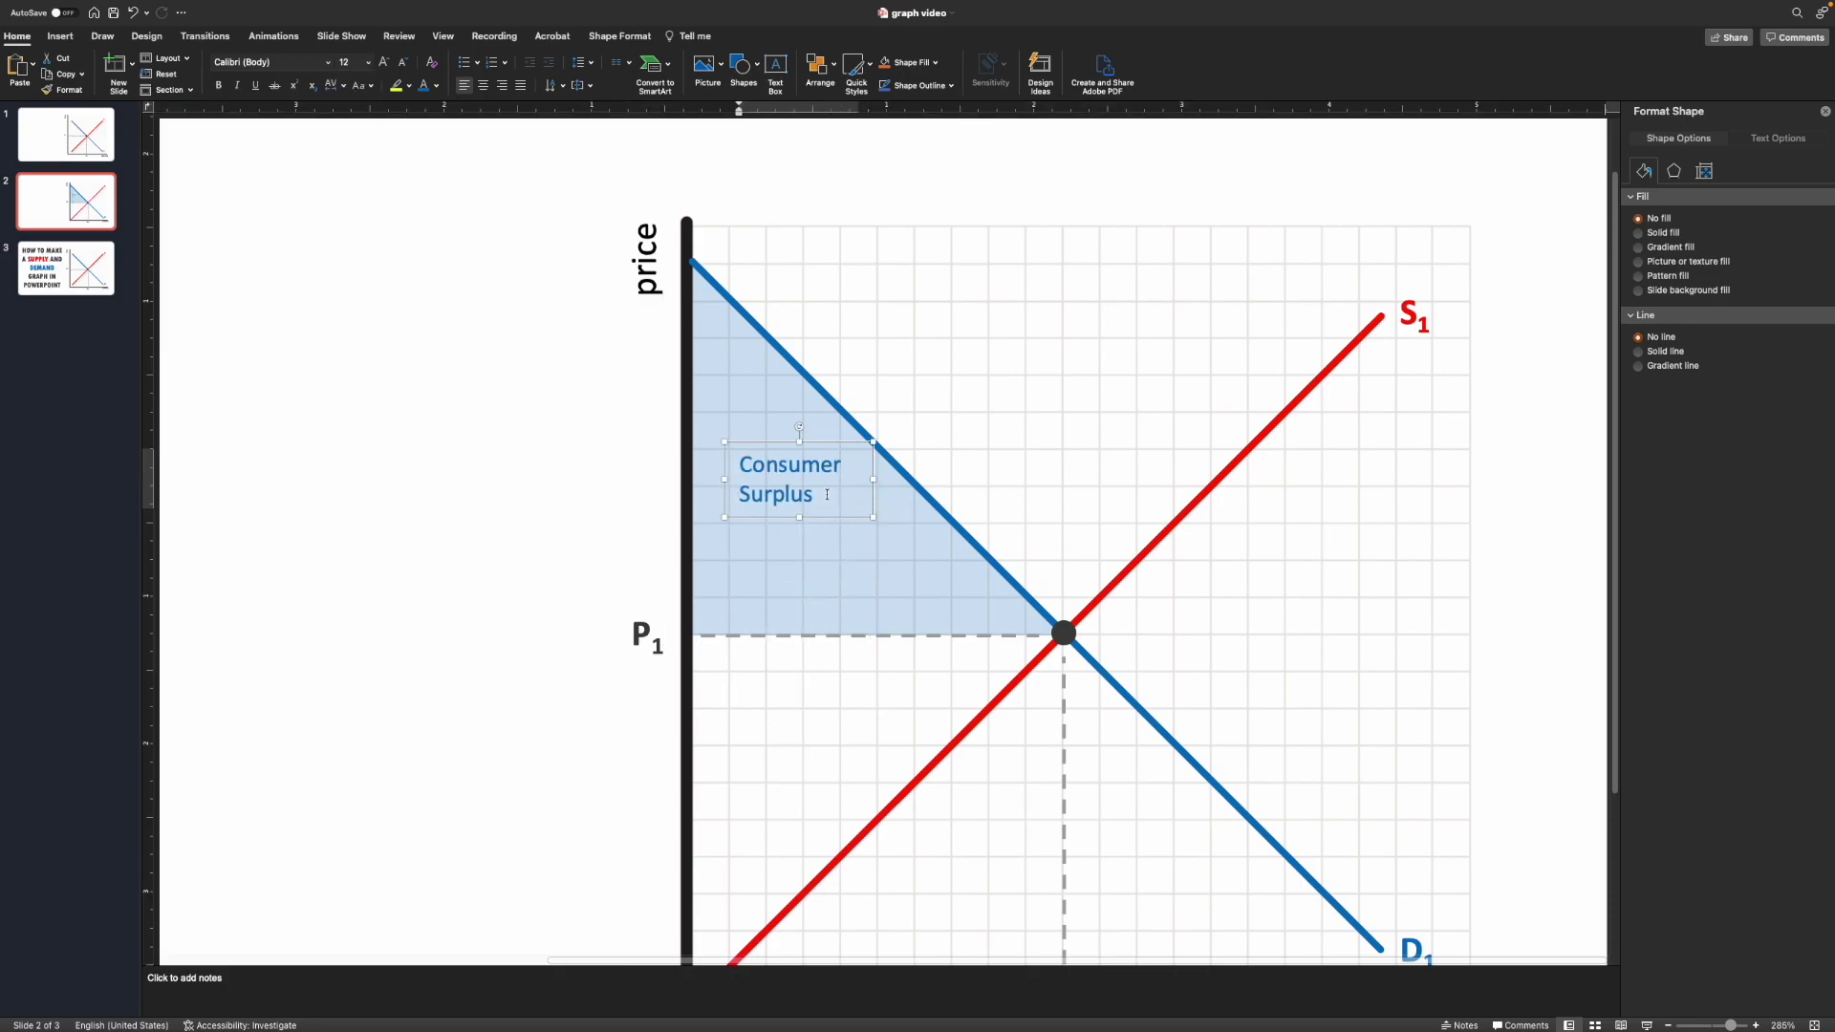
click(483, 84)
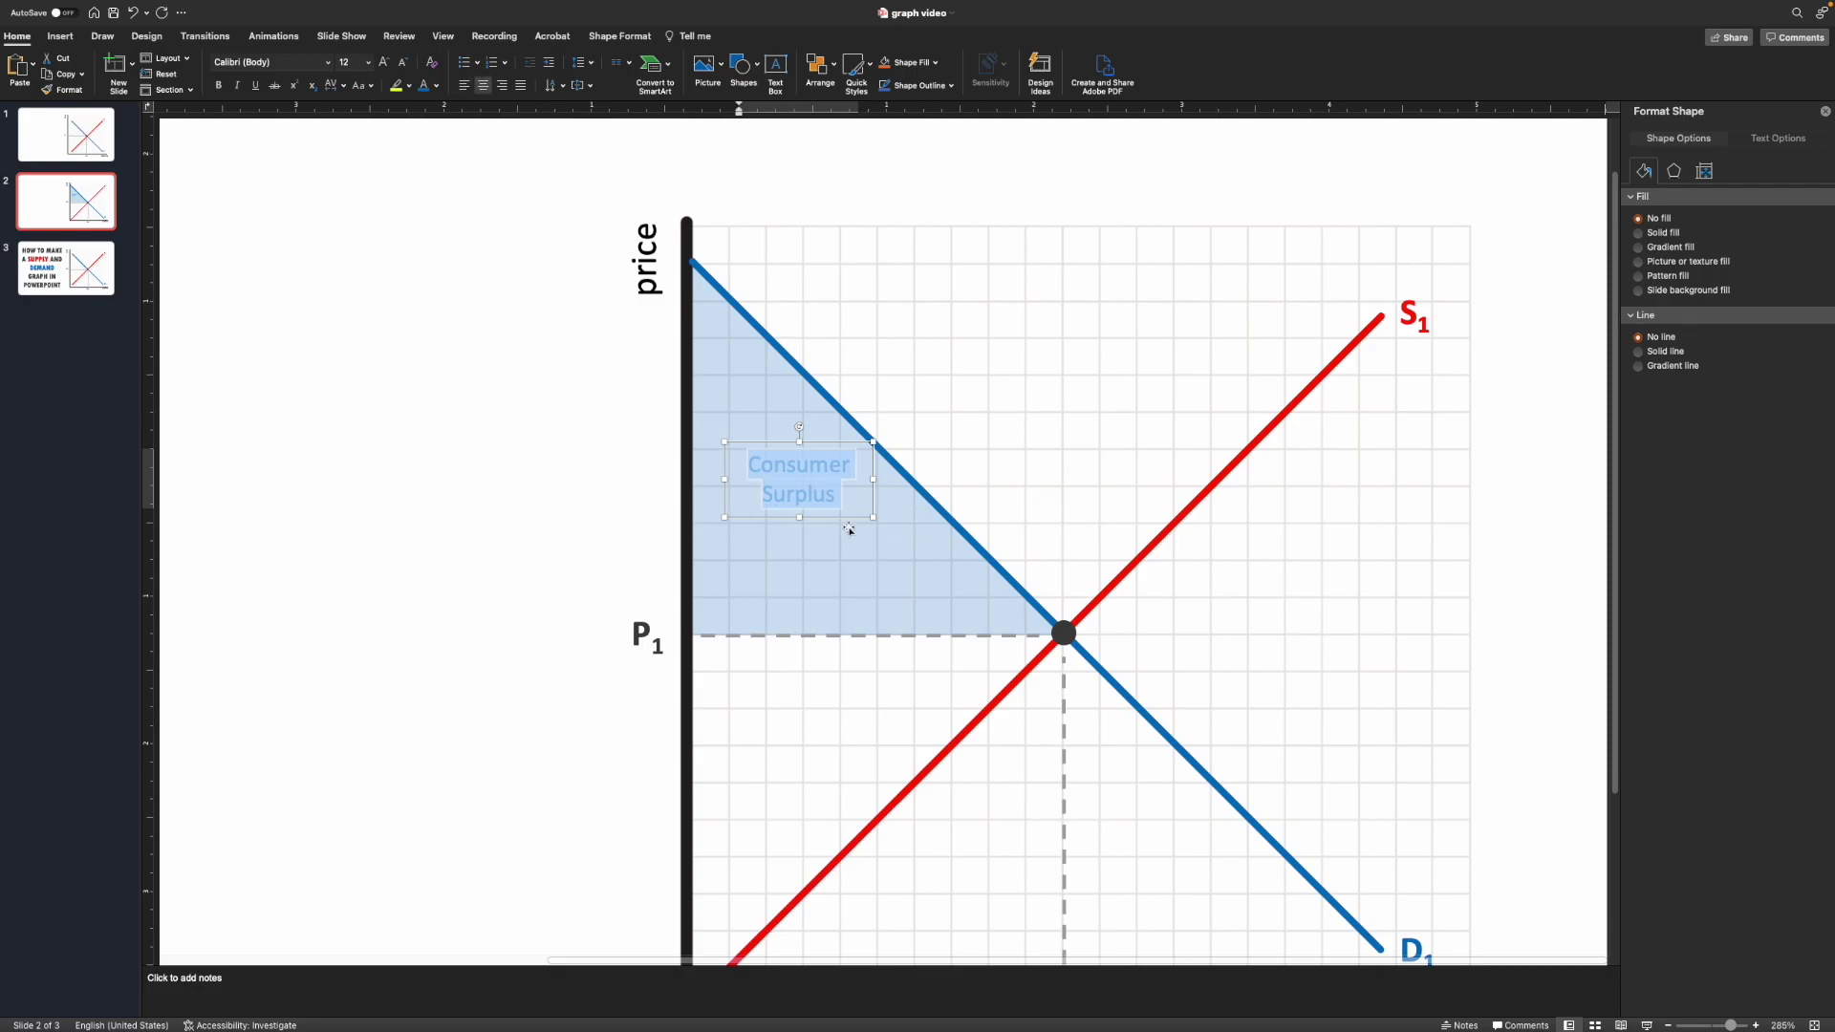
Step: Position the "Consumer Surplus" label in the lower part of the shaded triangle, just above the P1 line
drag(840, 518, 885, 583)
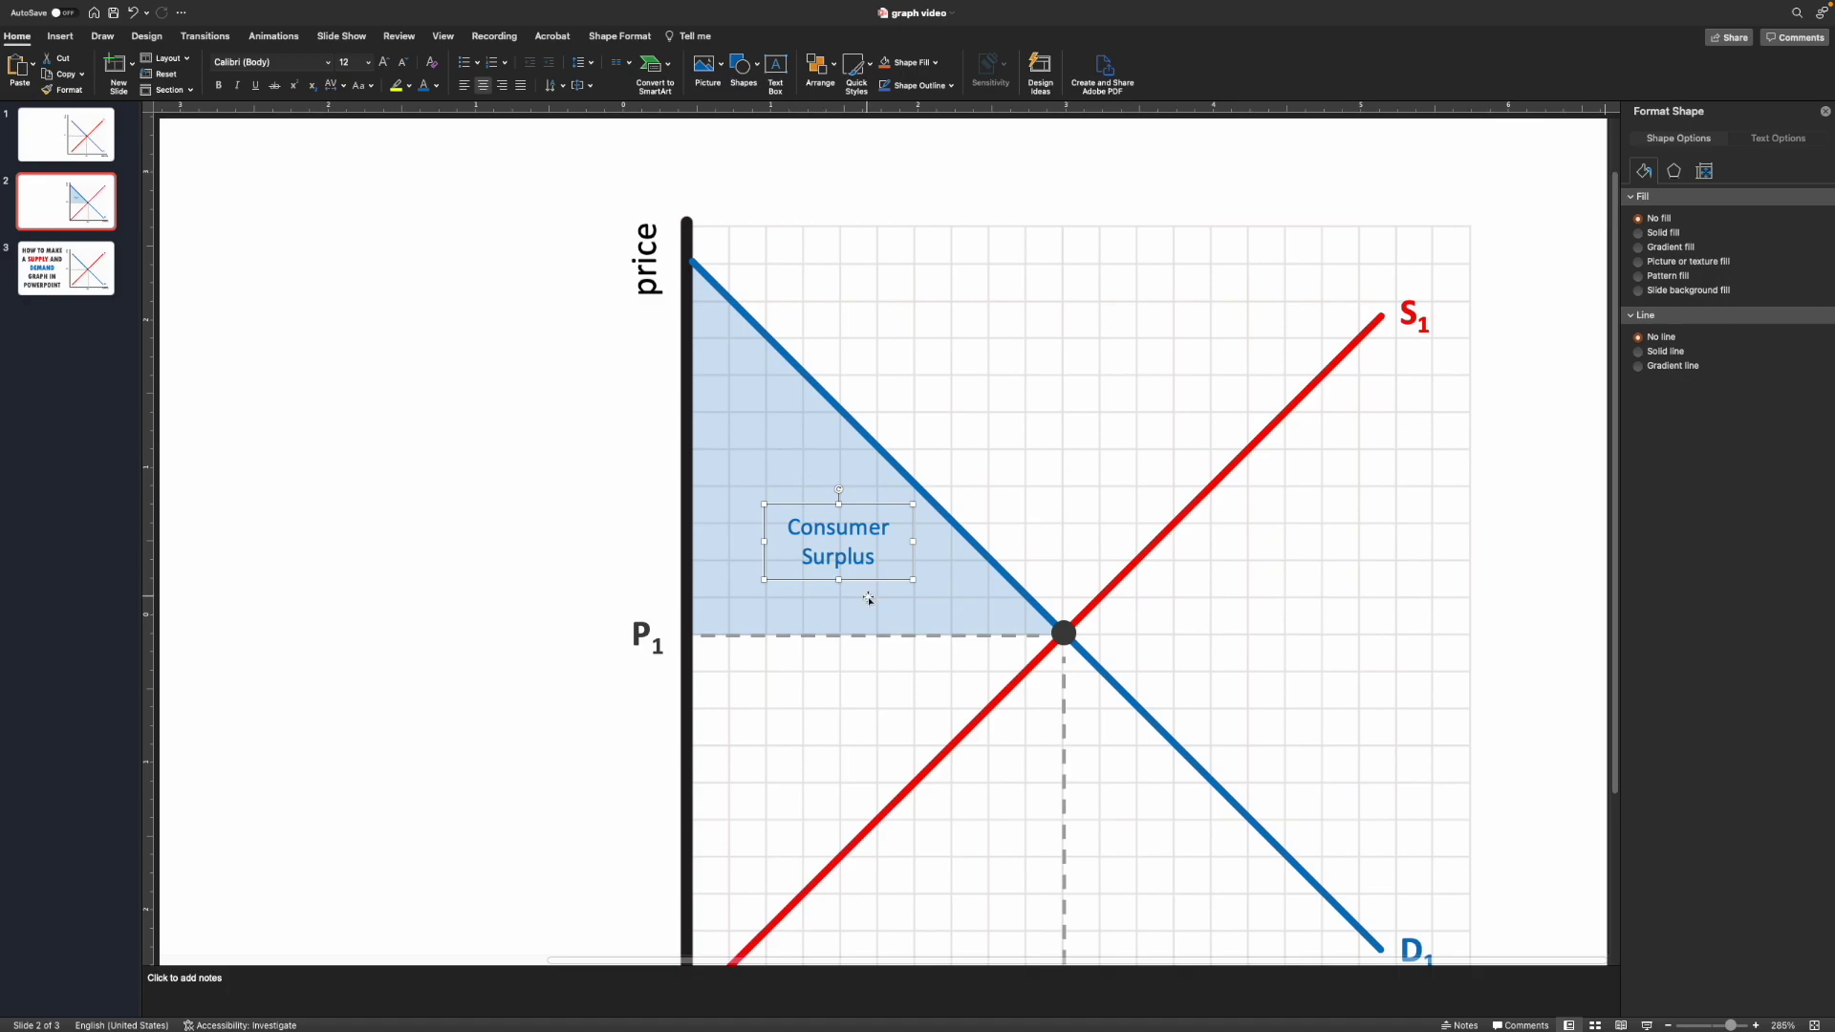
drag(868, 593, 834, 598)
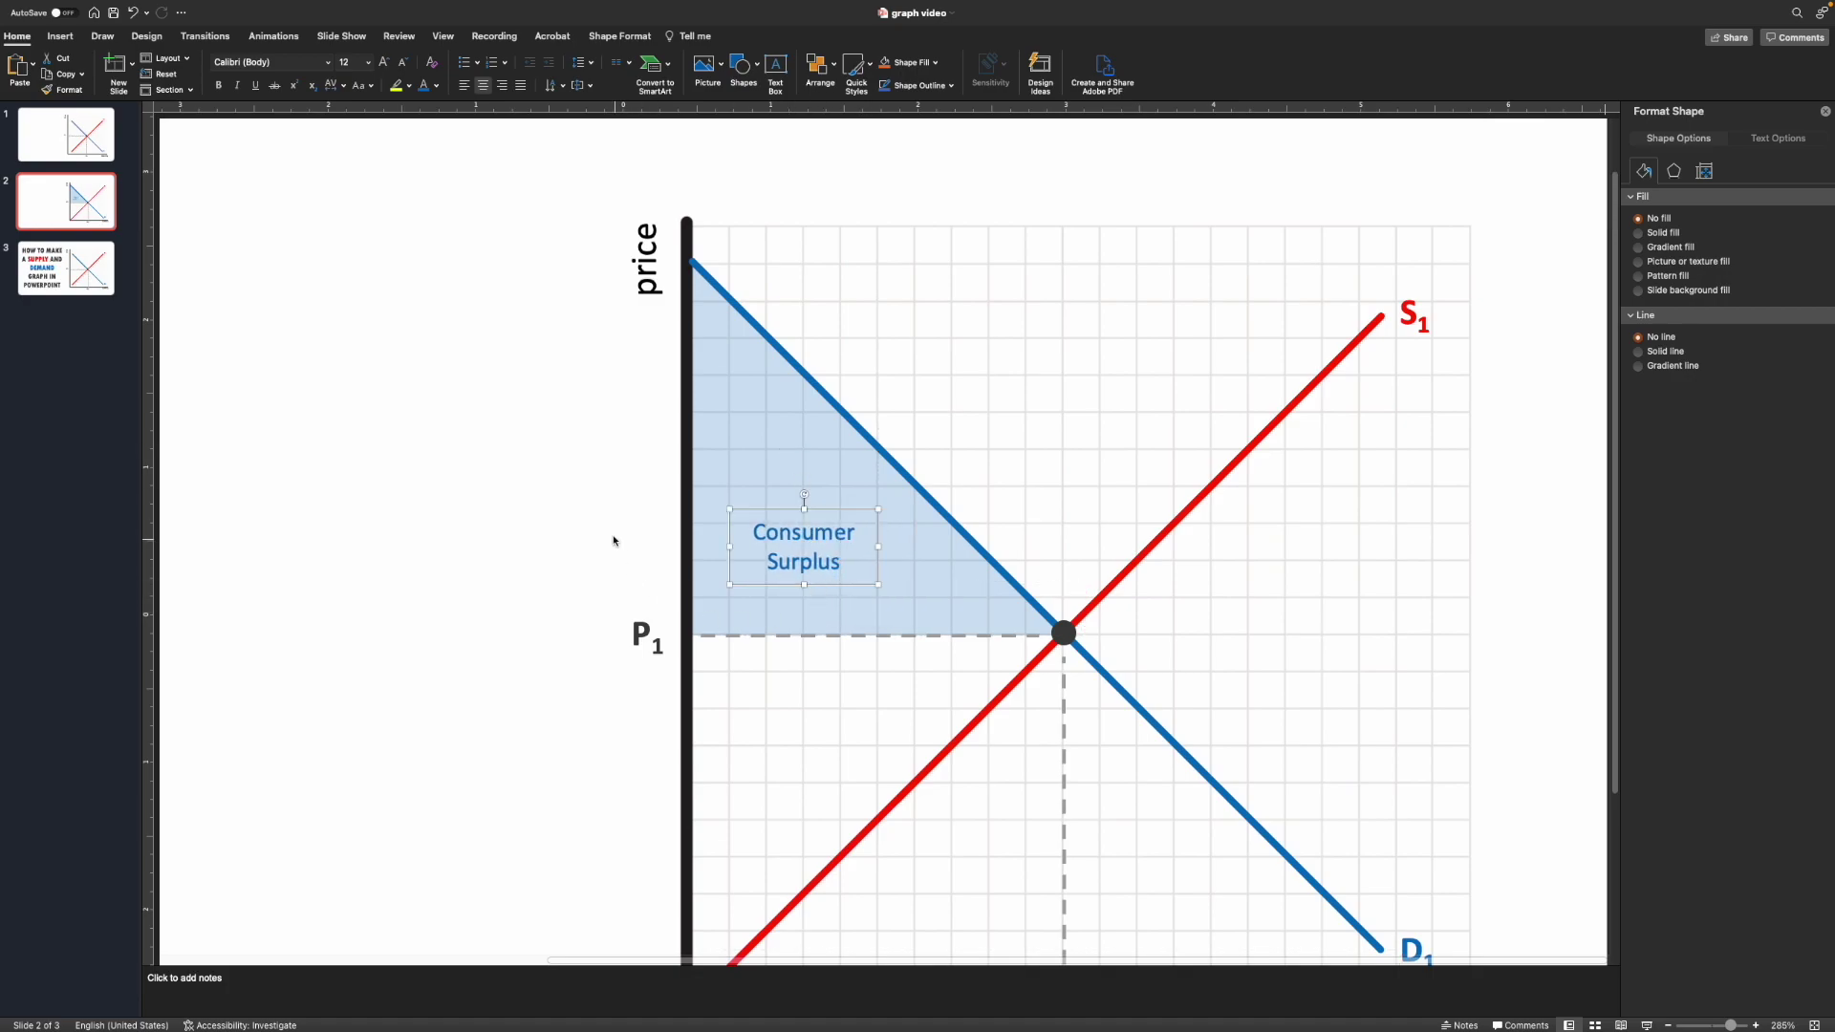
click(621, 547)
Step: Enlarge the "Consumer Surplus" label to font size 16 and reposition it within the shaded triangle
triple_click(765, 516)
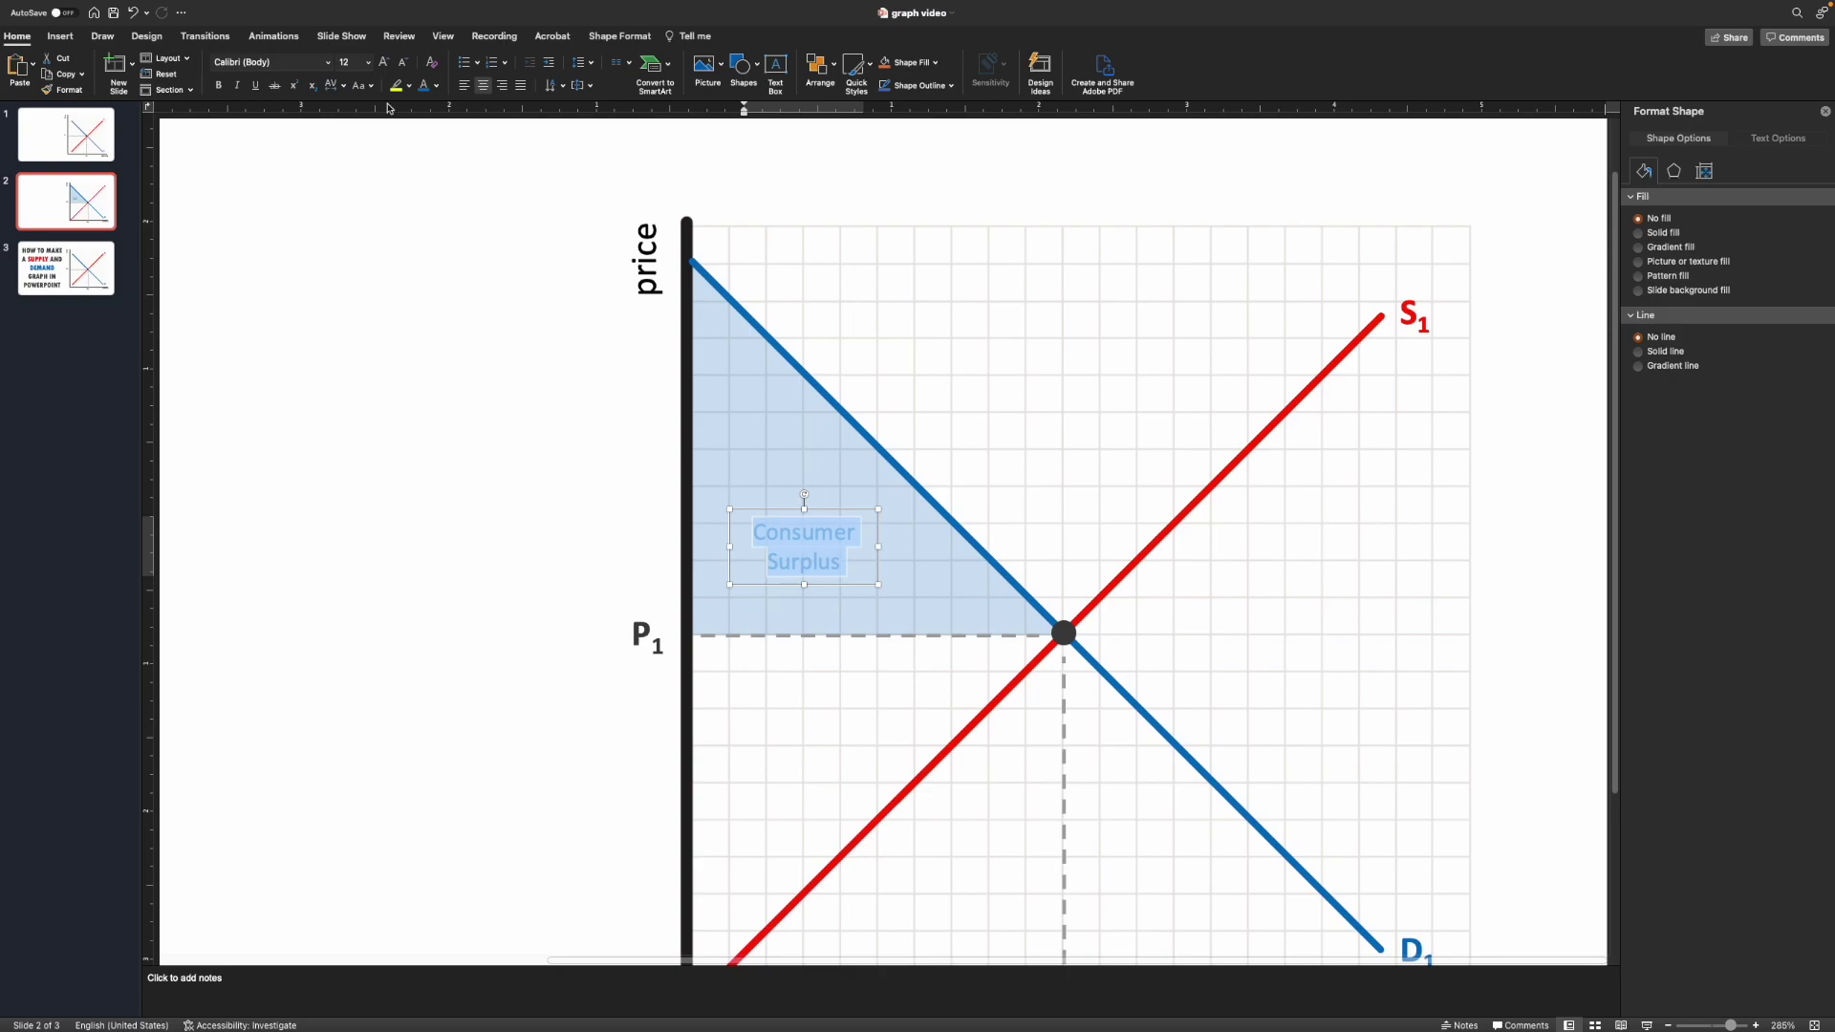
click(383, 71)
click(383, 71)
mouse_move(877, 580)
mouse_down()
mouse_move(903, 576)
mouse_move(855, 597)
mouse_up()
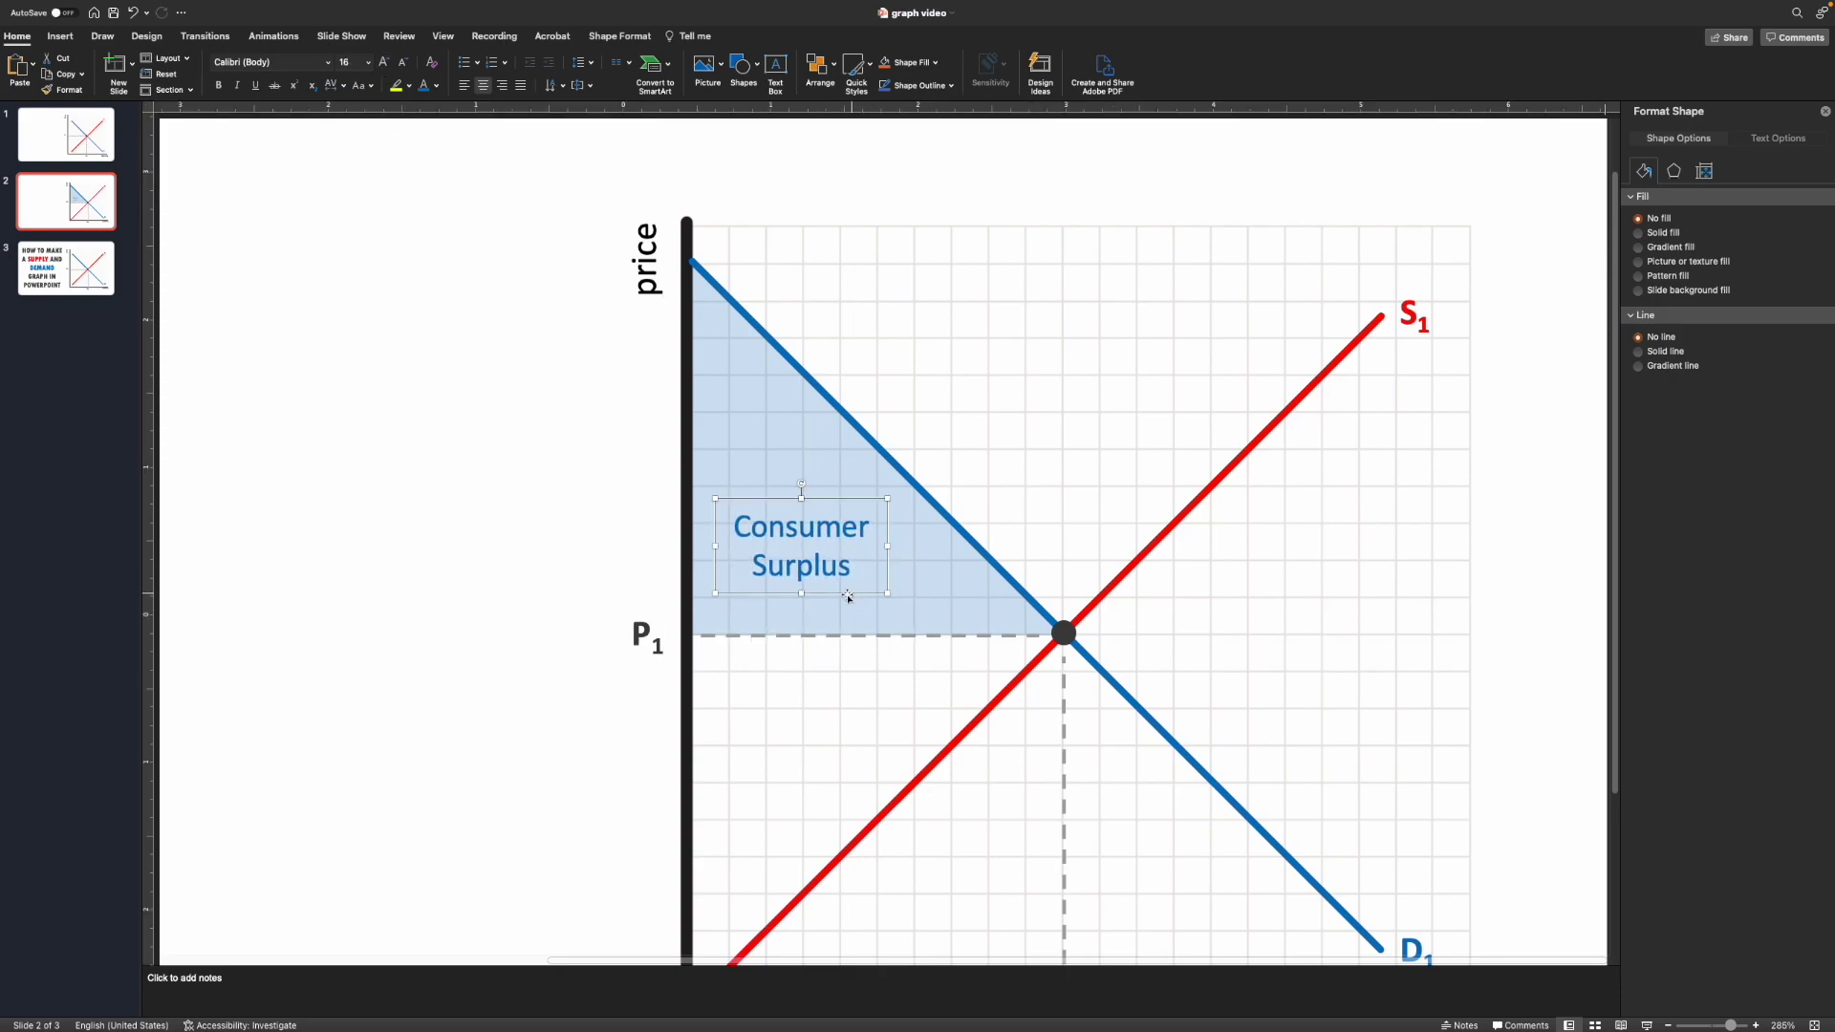
click(672, 538)
Step: Duplicate the shaded triangle and flip the copy vertically below the P1 line, stretching it down toward the supply line's start
click(733, 421)
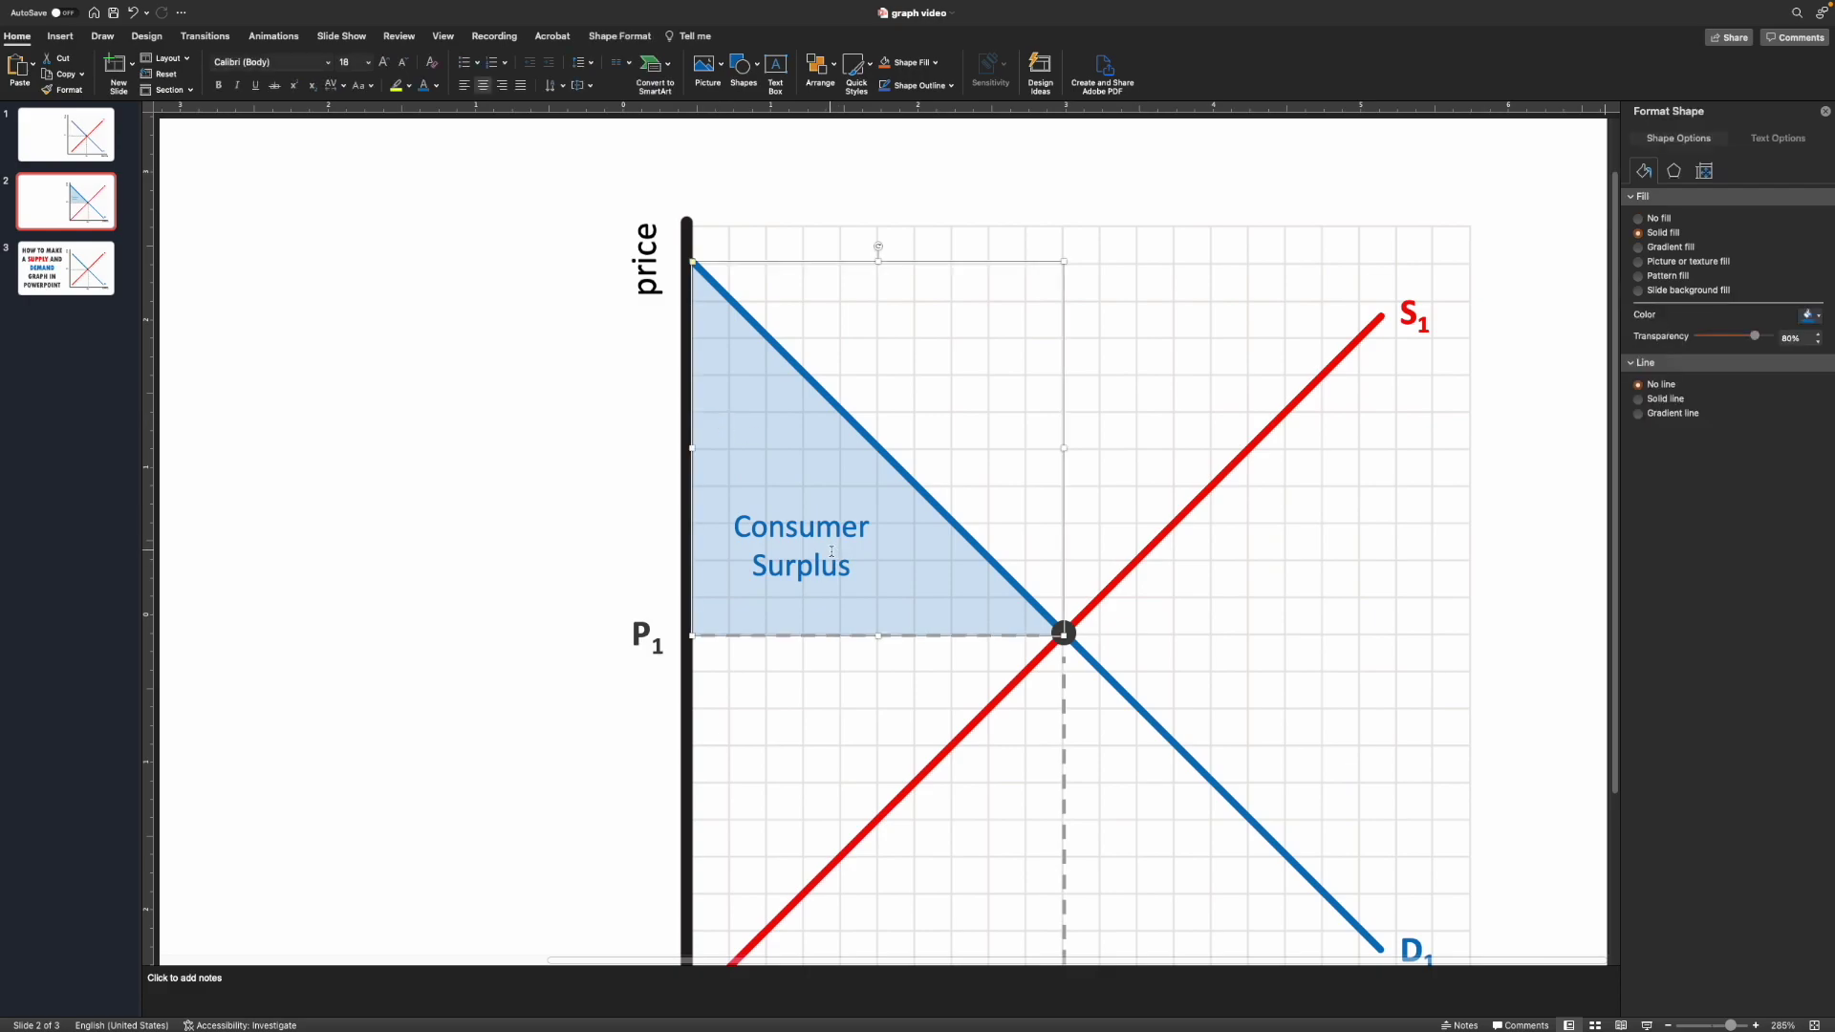
drag(846, 545, 463, 501)
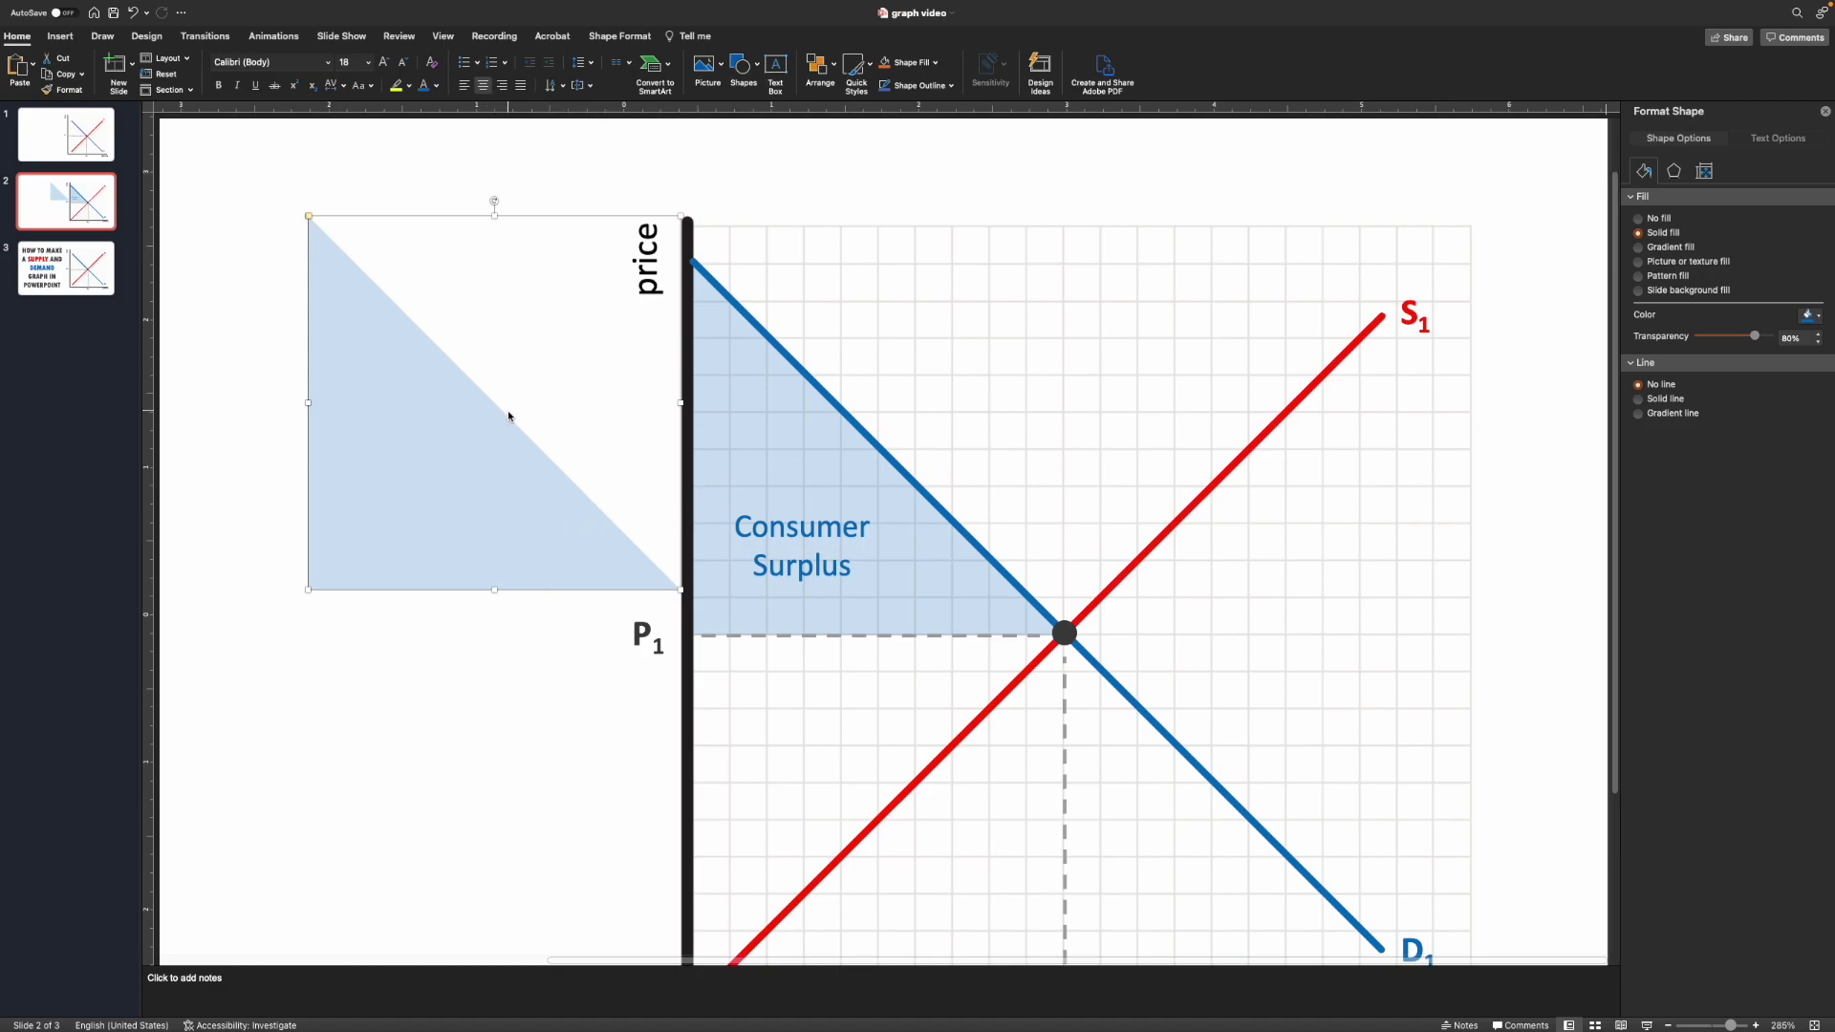
drag(509, 505, 894, 553)
mouse_move(877, 265)
mouse_down()
mouse_move(854, 373)
mouse_move(895, 961)
mouse_up()
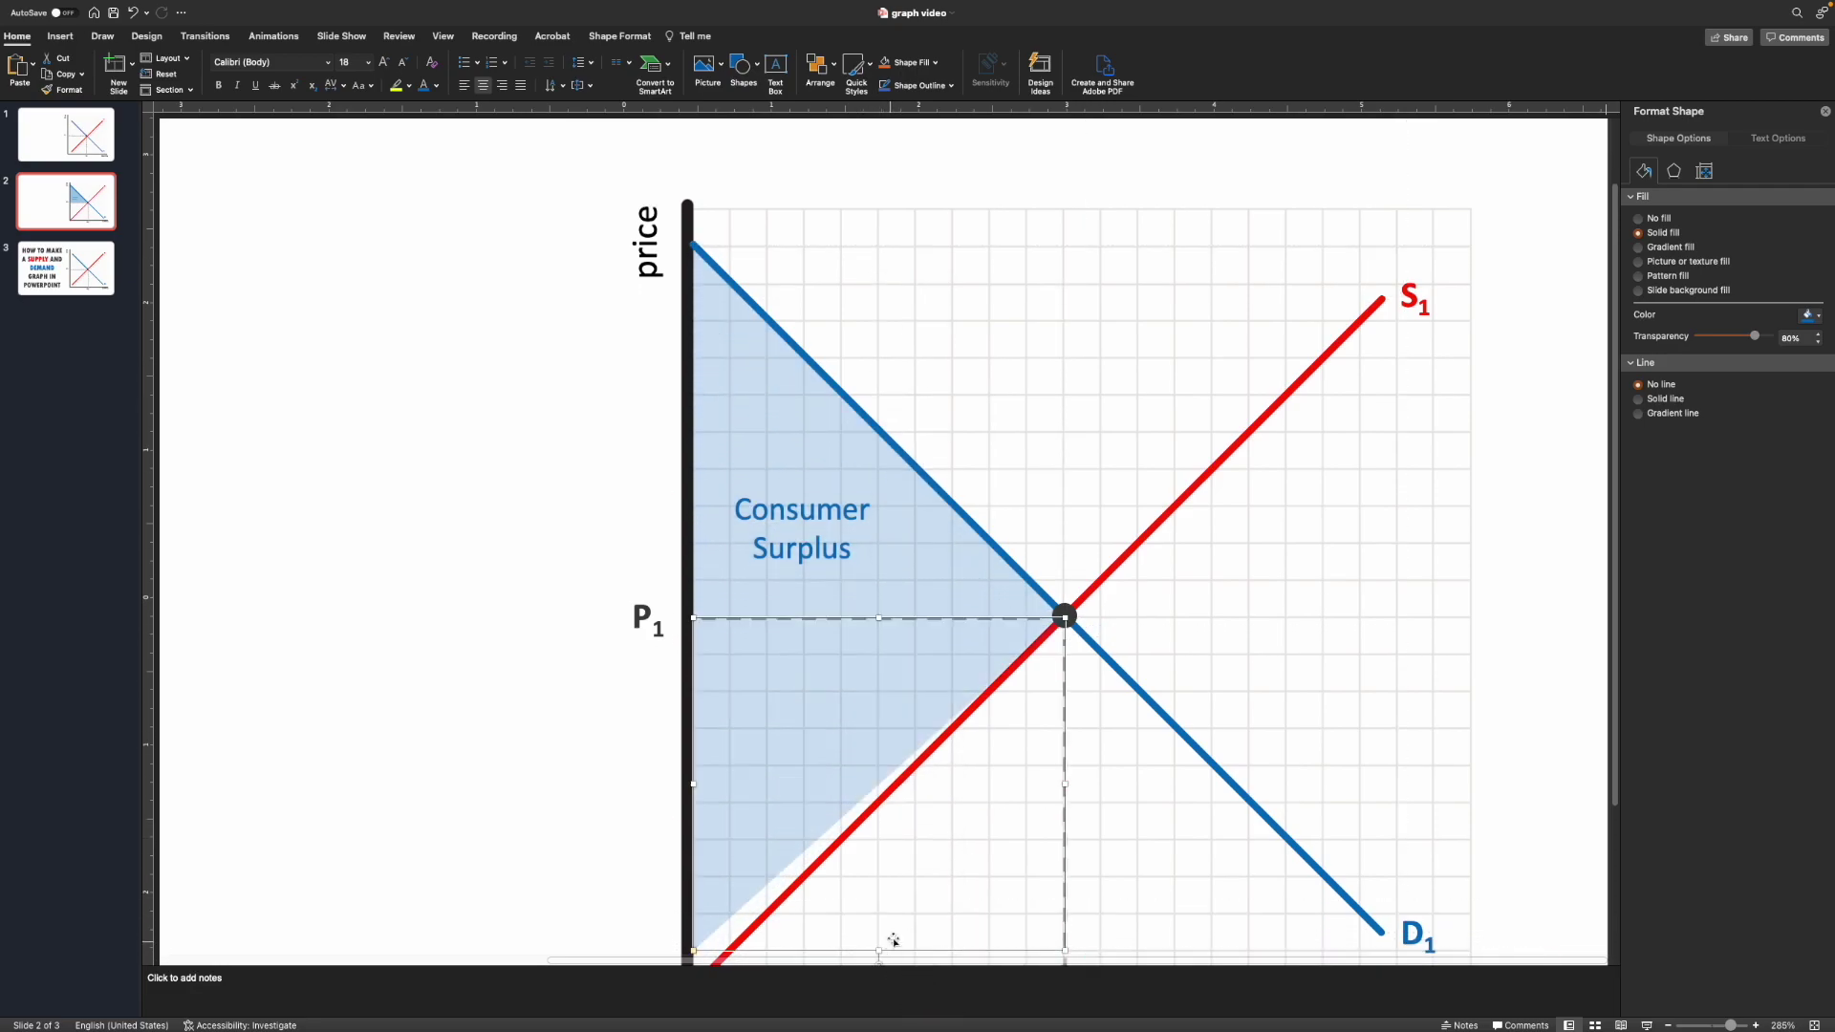